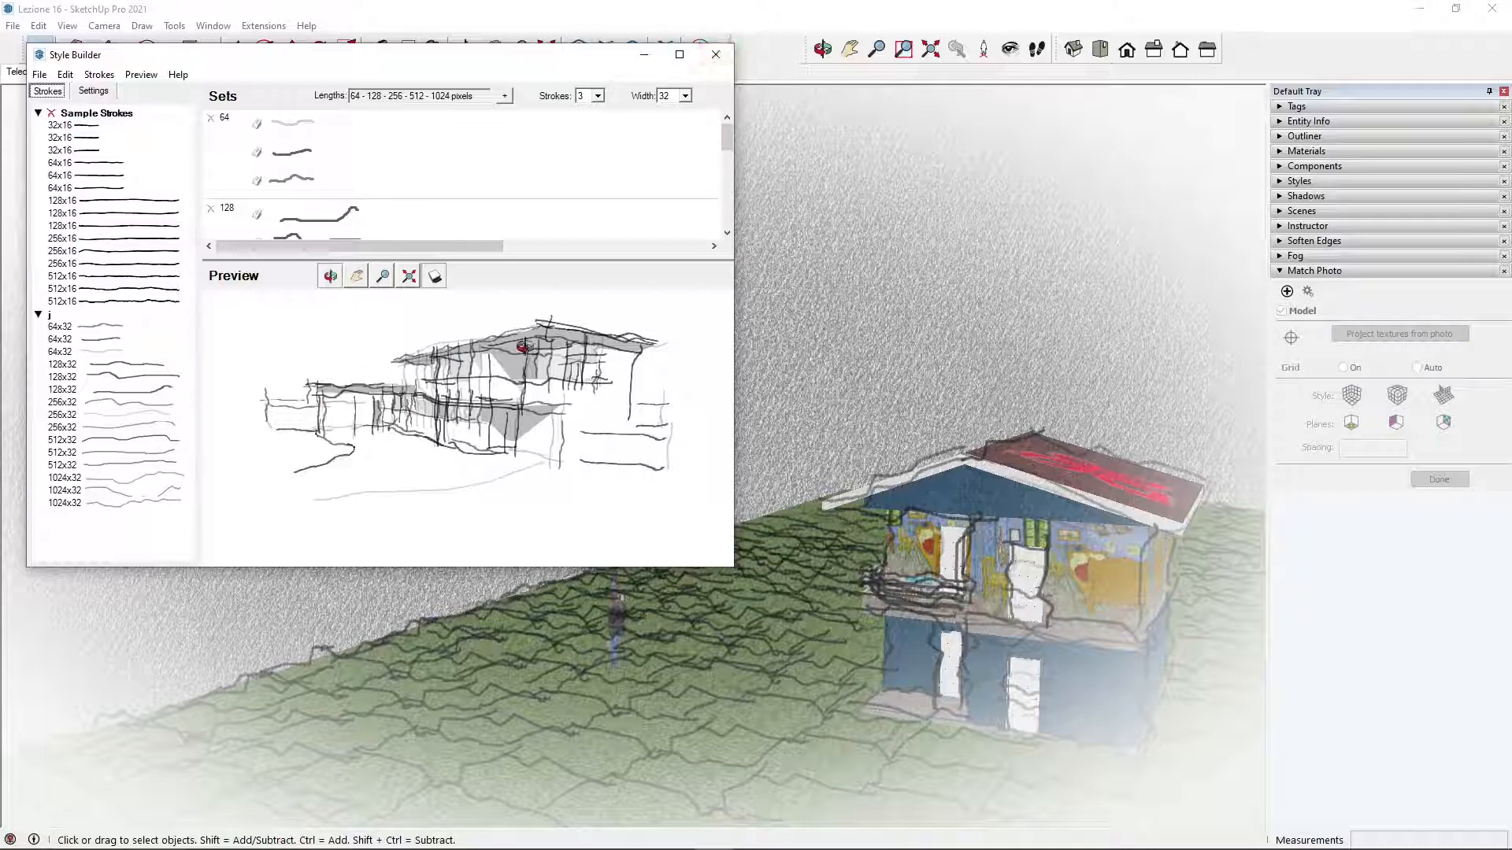
Minimize the Style Builder window and examine the hand-drawn style on the house and terrain model from closer up
left_click(644, 54)
scroll(391, 358, "down", 6)
scroll(801, 591, "up", 3)
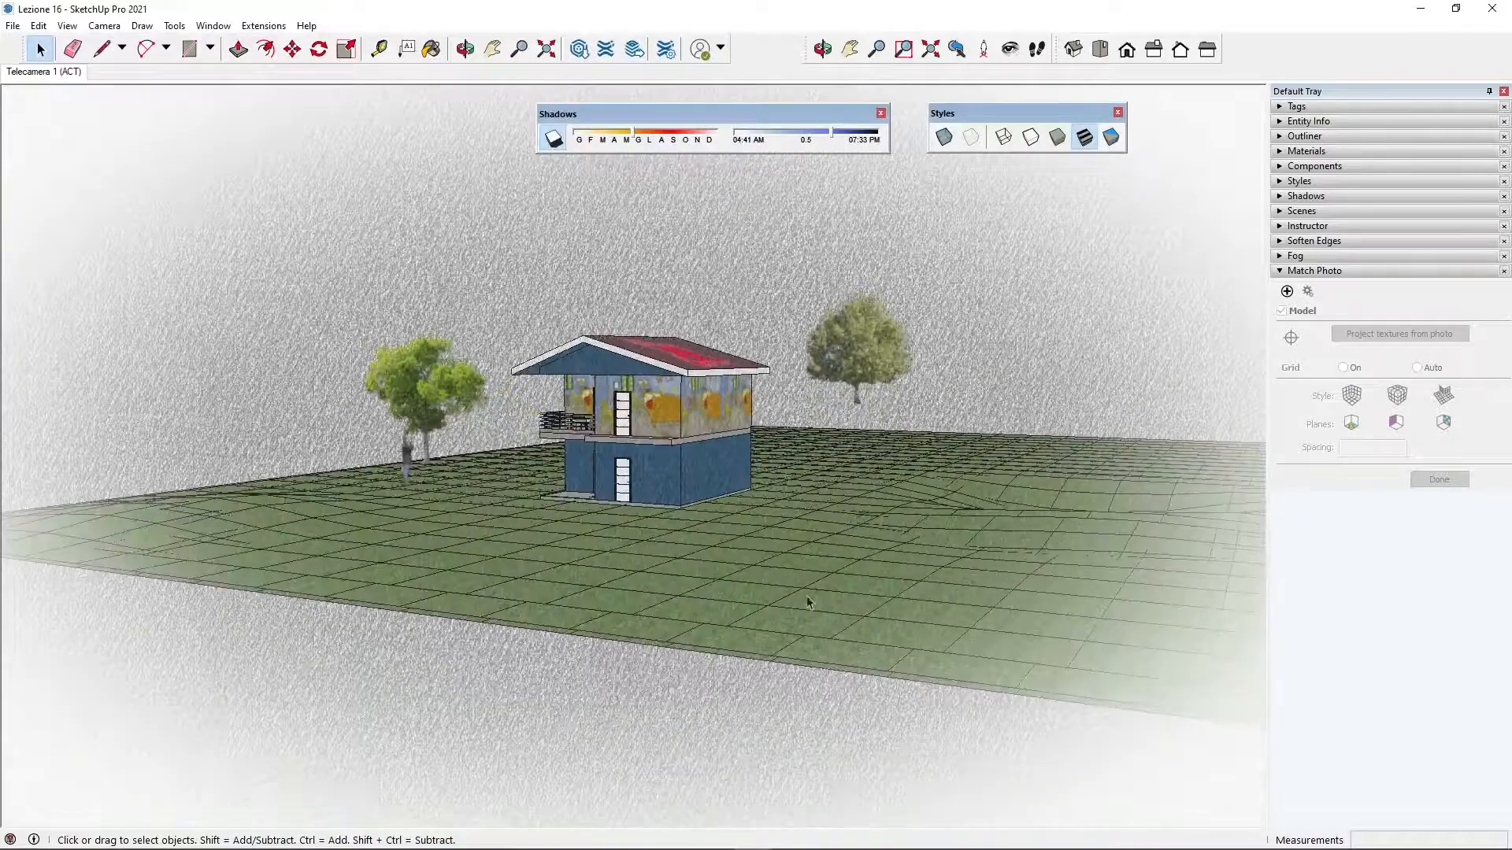
scroll(621, 341, "up", 3)
scroll(620, 341, "up", 1)
middle_click_drag(621, 340, 712, 534)
middle_click_drag(662, 480, 603, 557)
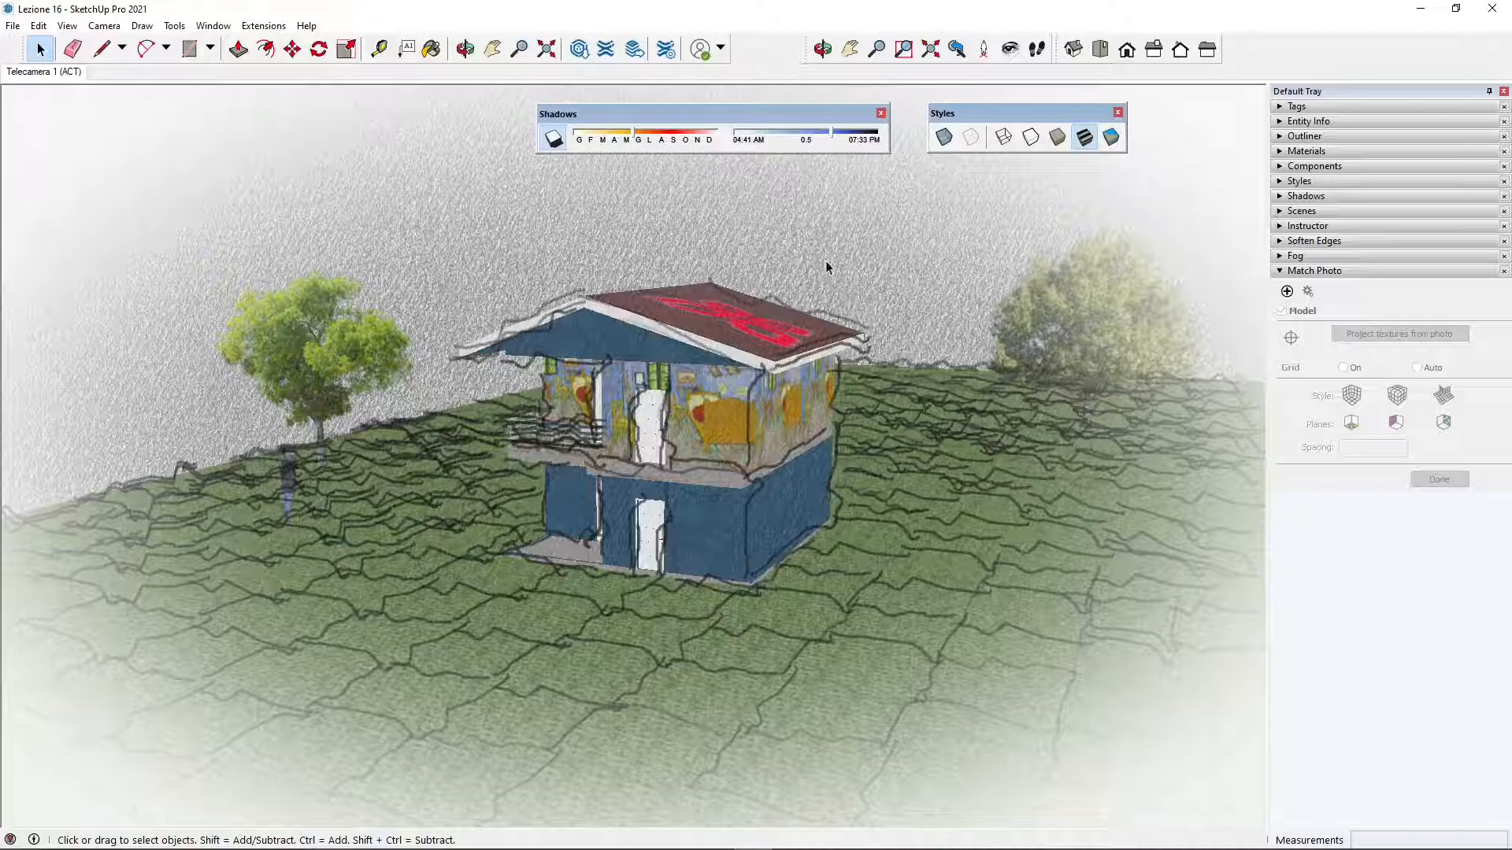
Create a new model and delete the default human figure
left_click(12, 25)
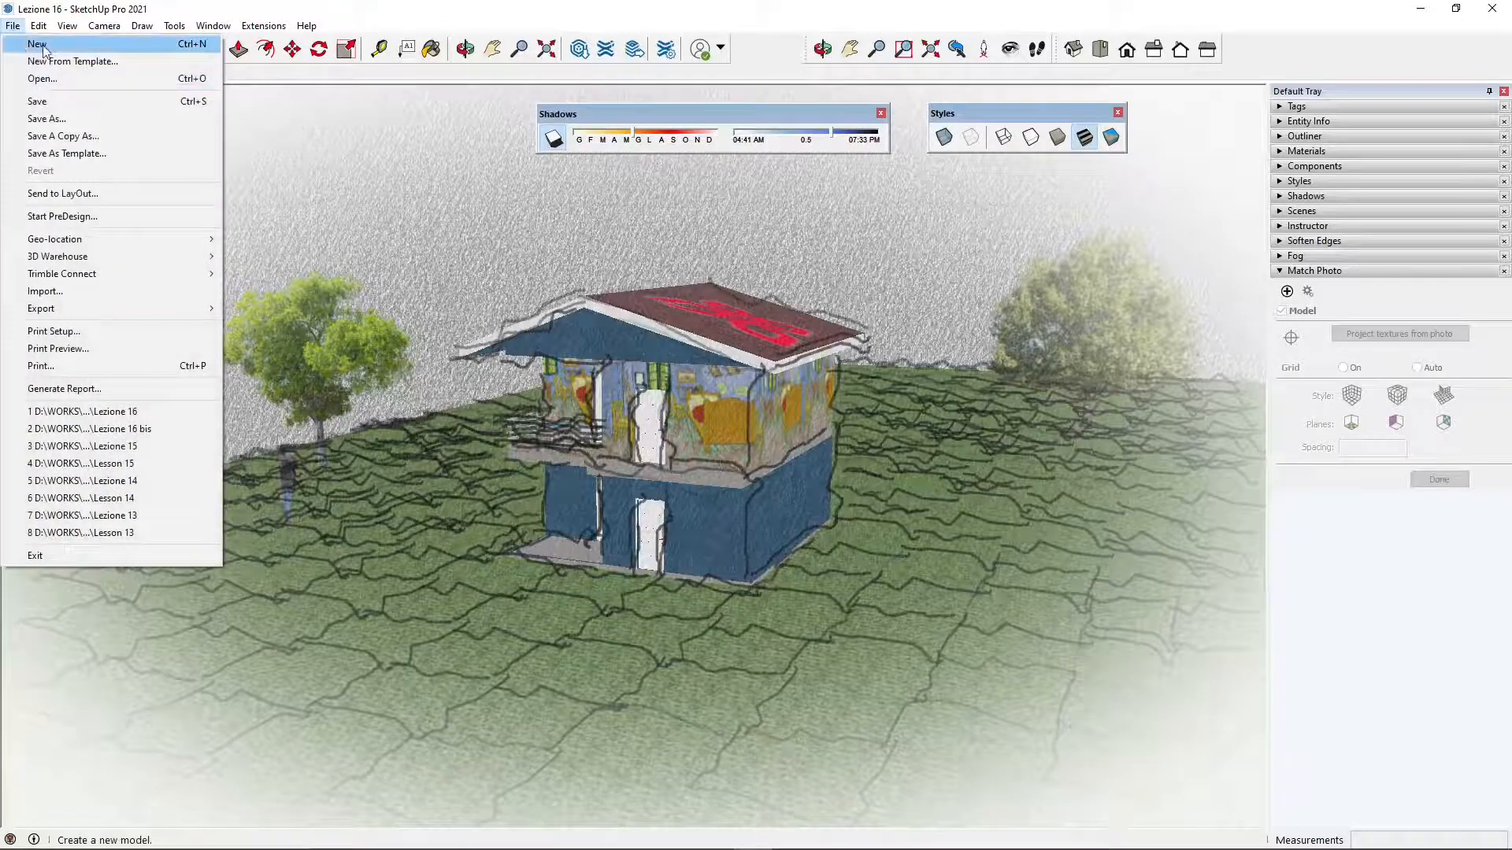
left_click(44, 47)
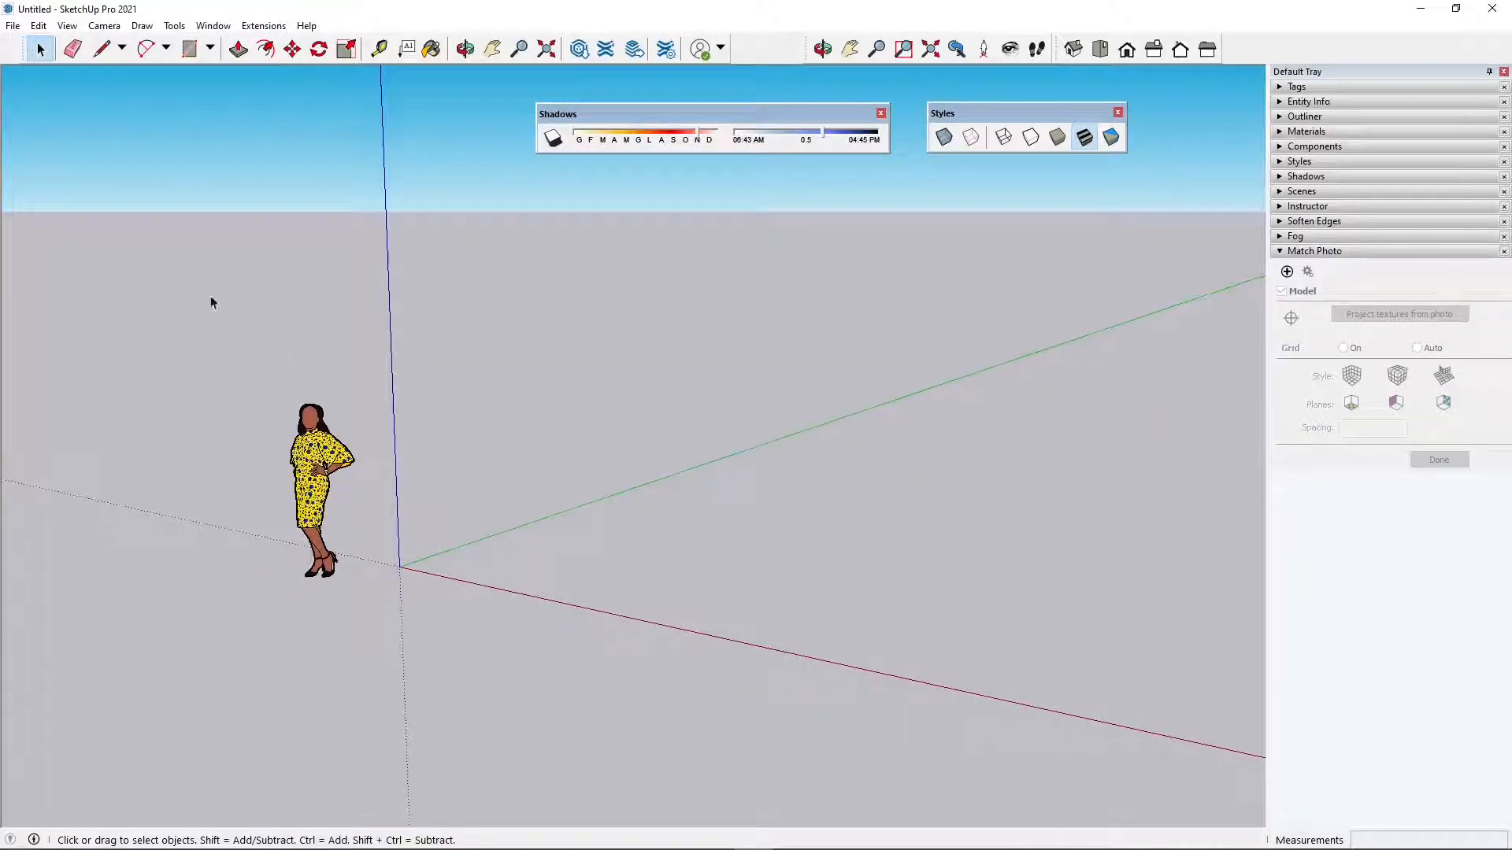
left_click_drag(210, 297, 360, 659)
key("Delete")
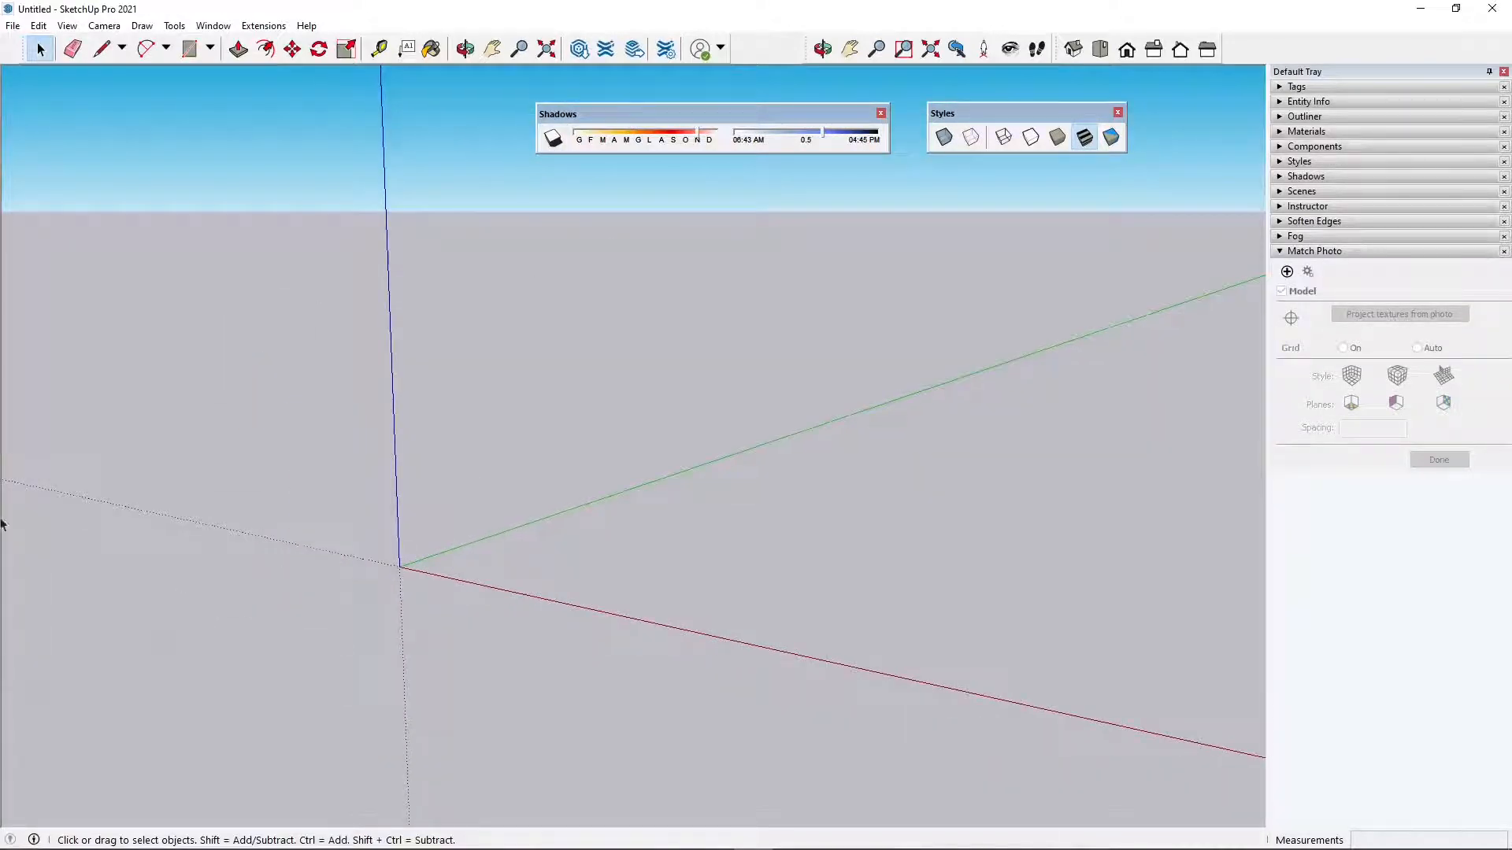
Draw a ground rectangle about 27.1 by 72.9 m starting next to the origin, along the red and green axes
middle_click_drag(441, 523, 307, 472)
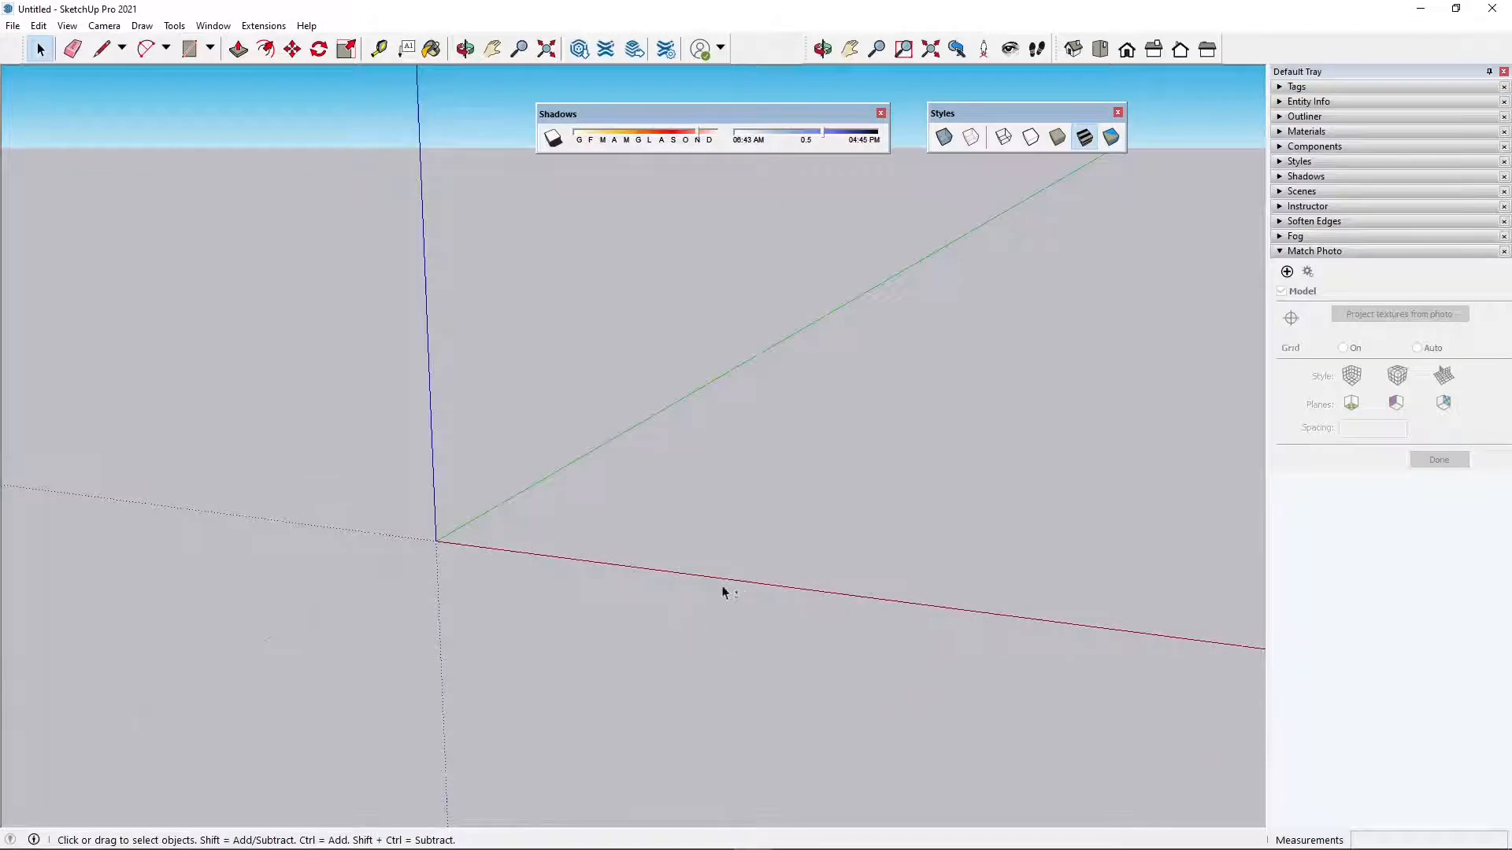
middle_click_drag(722, 594, 482, 555)
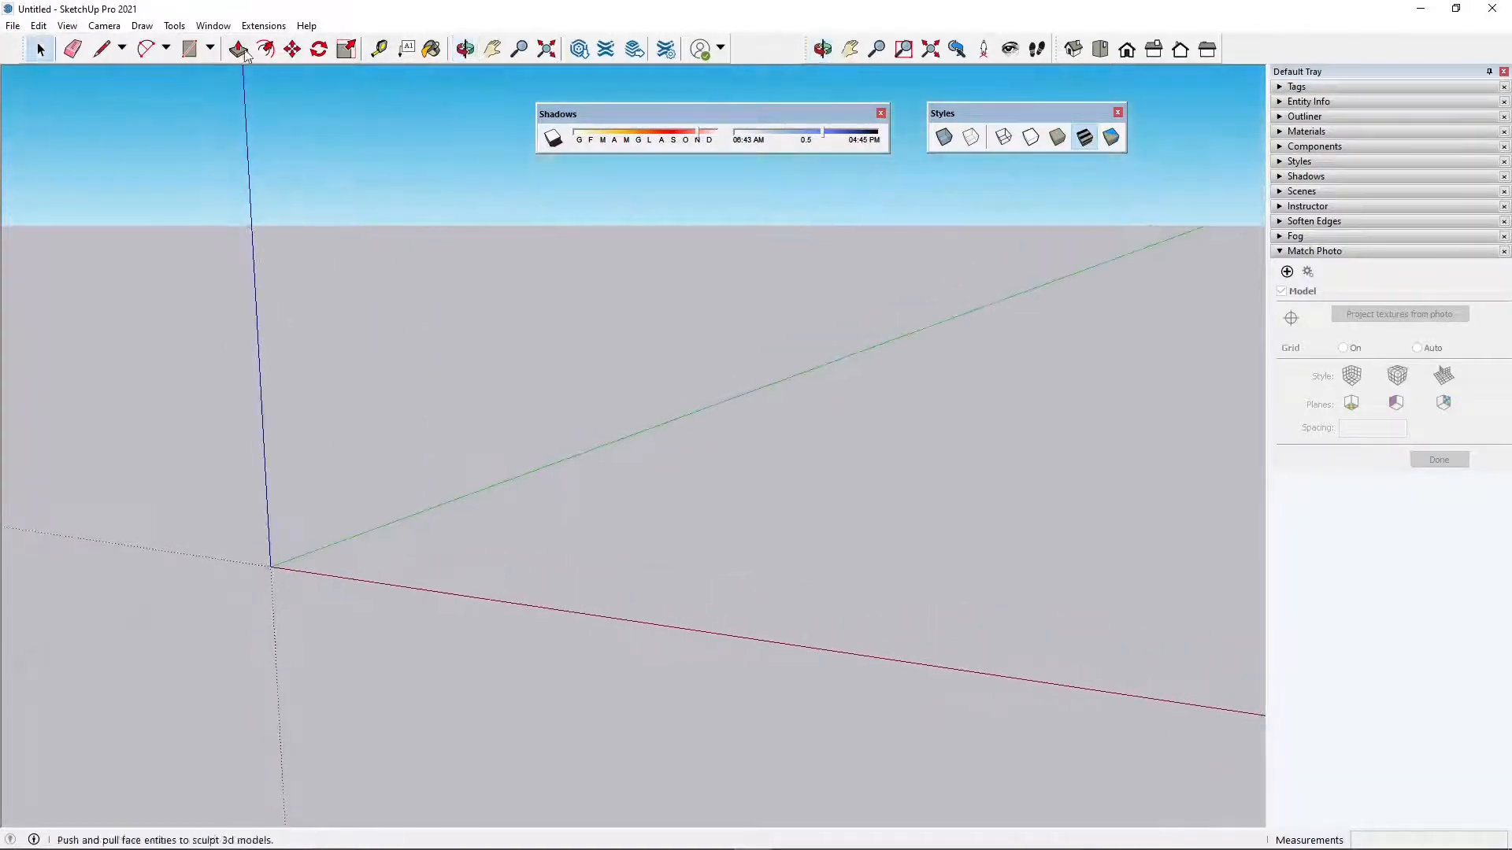
left_click(189, 49)
left_click(311, 547)
scroll(202, 639, "down", 3)
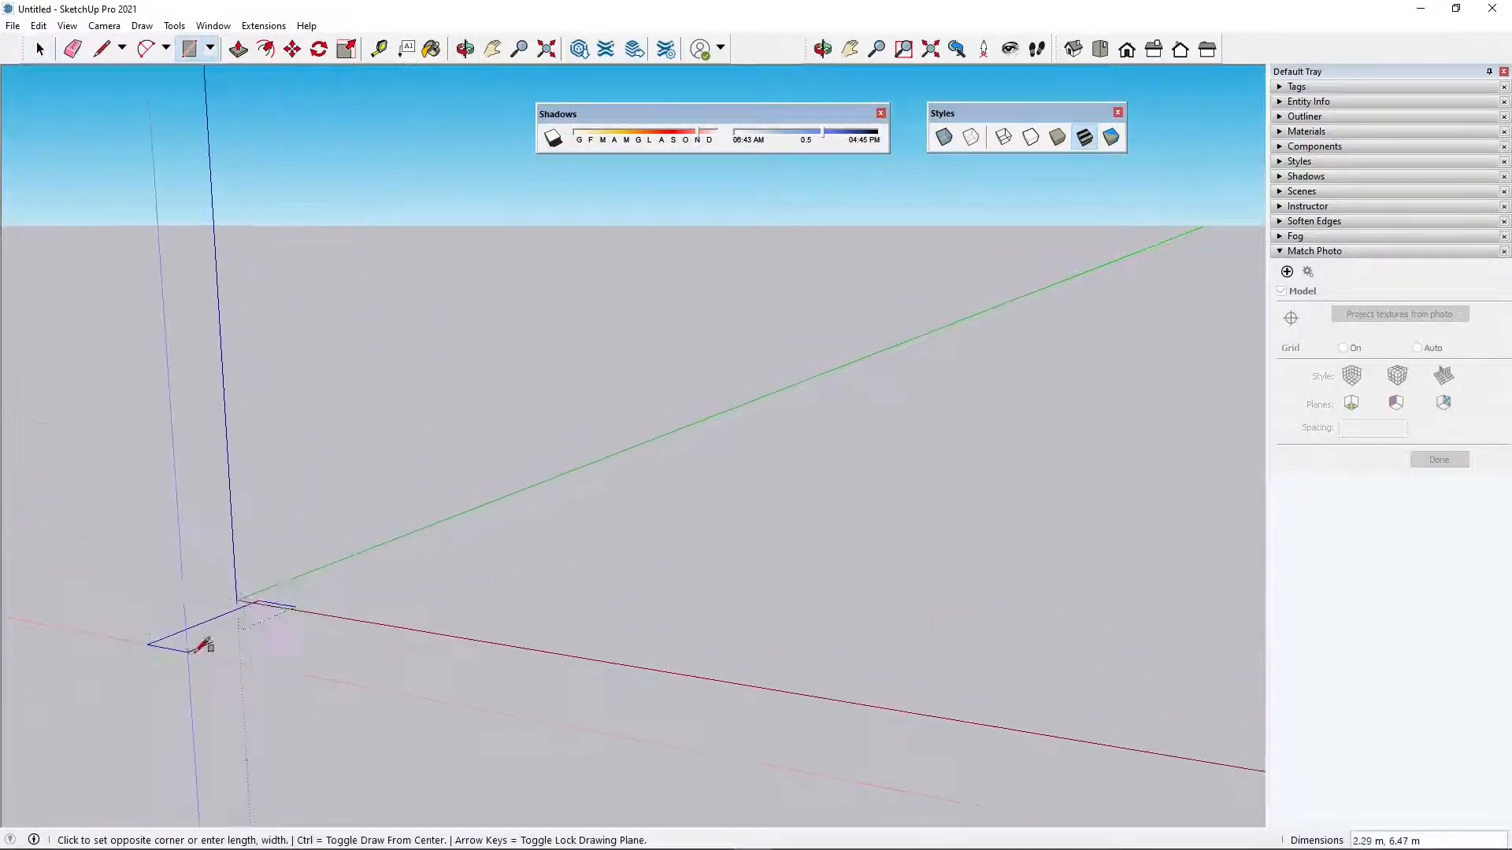
left_click(1024, 419)
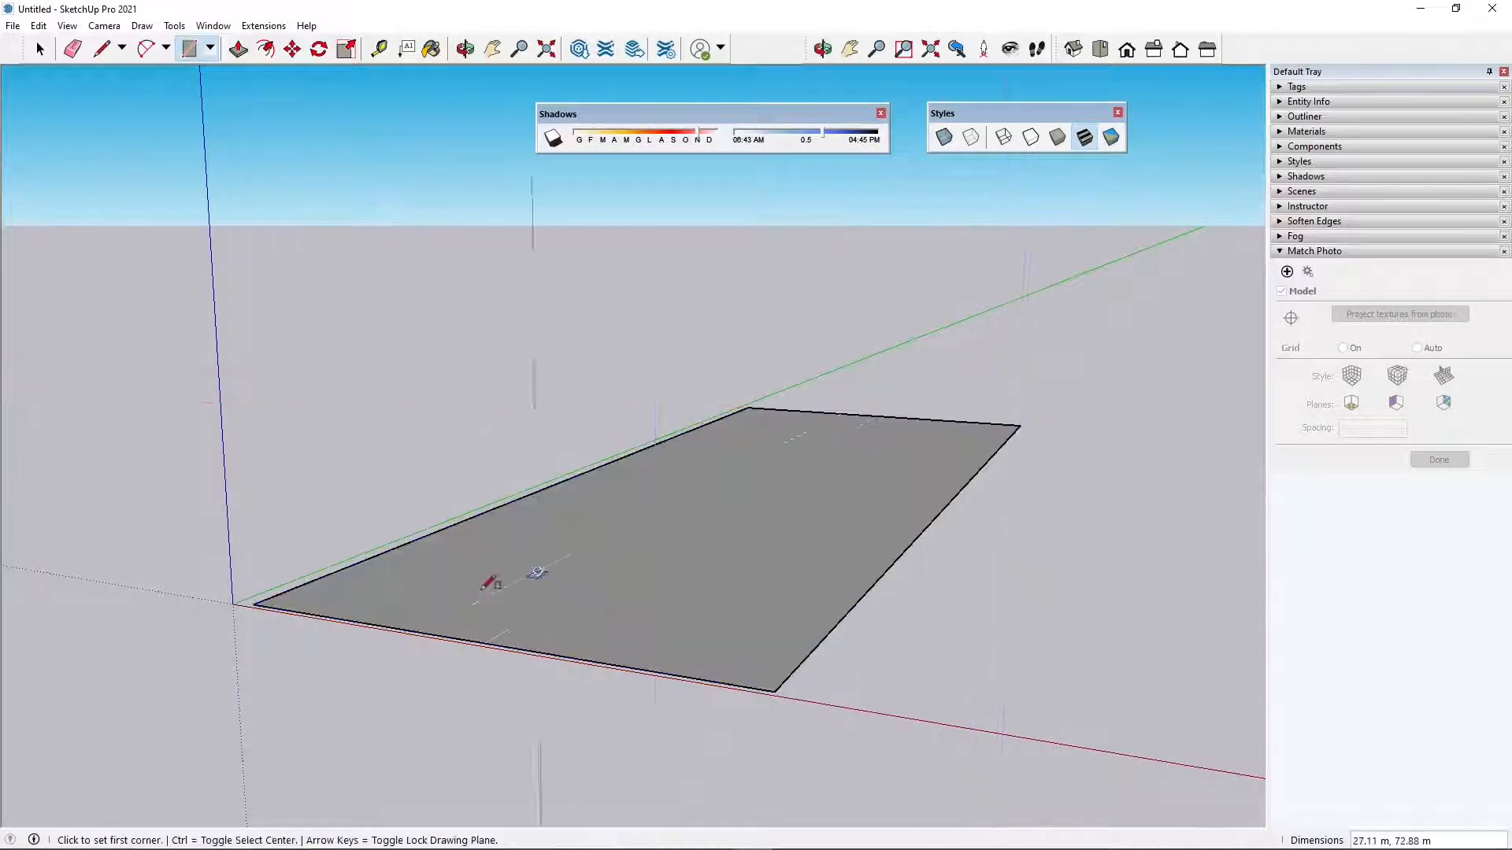
Extrude the ground rectangle upward about 16.3 m with Push/Pull to form a box
scroll(489, 574, "down", 2)
key("p")
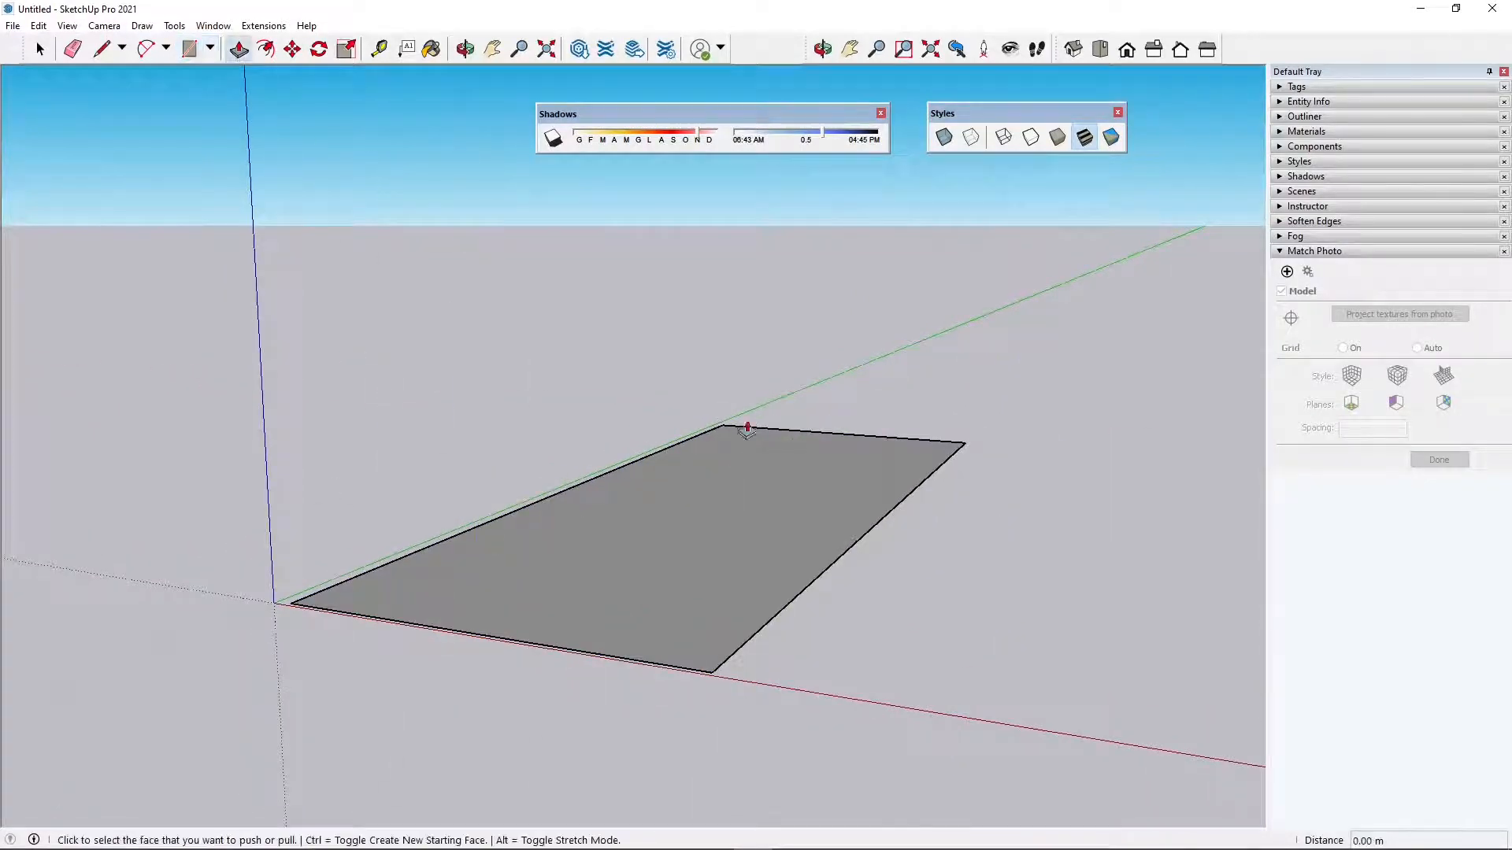
left_click(713, 453)
left_click(656, 318)
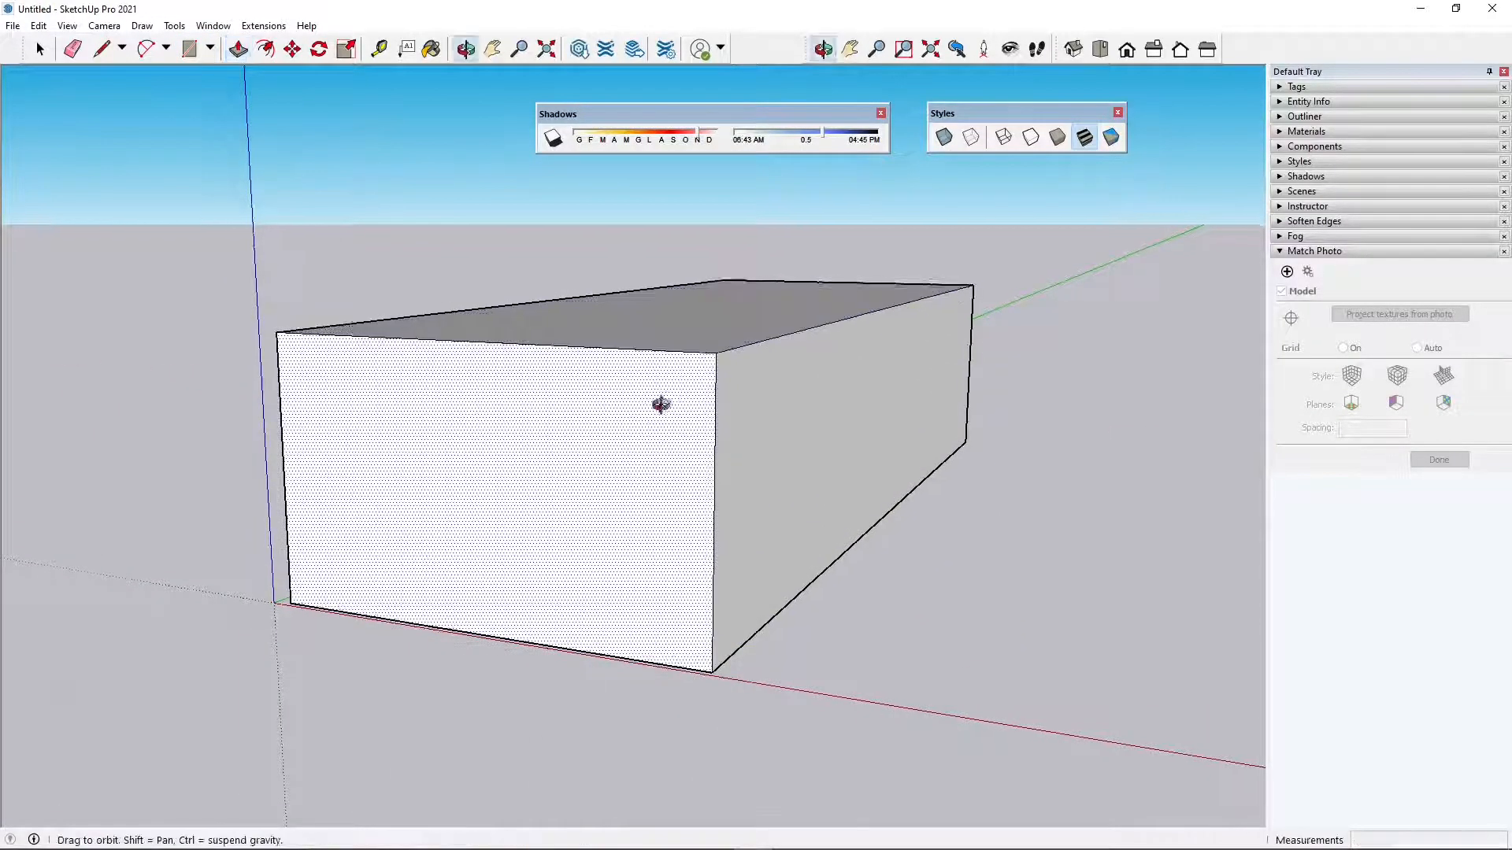
Draw a line lengthwise across the box's top face, joining the midpoints of its two short edges
middle_click_drag(662, 402, 549, 373)
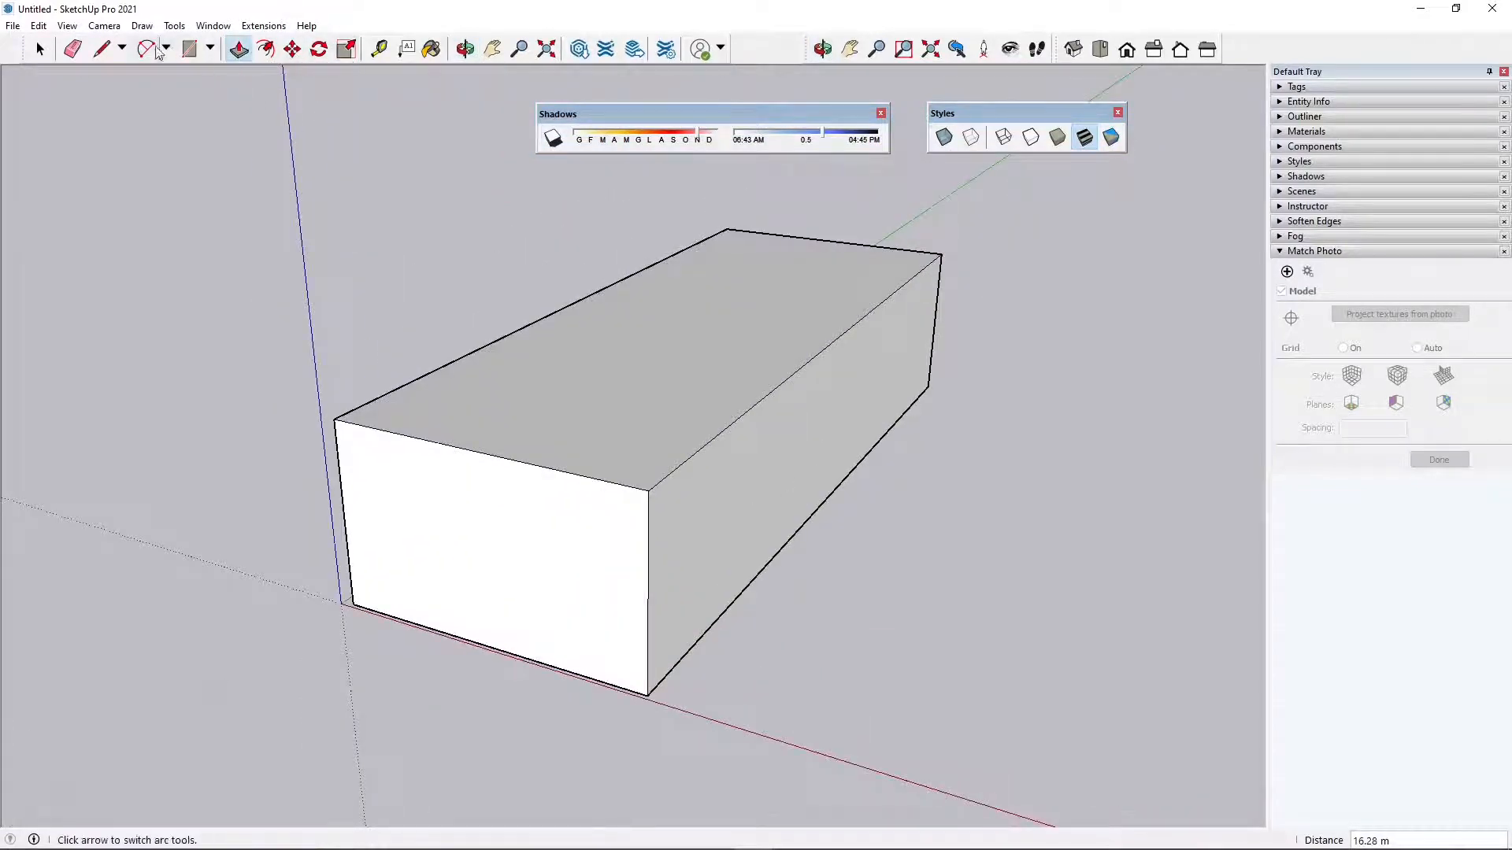
left_click(101, 49)
left_click(481, 453)
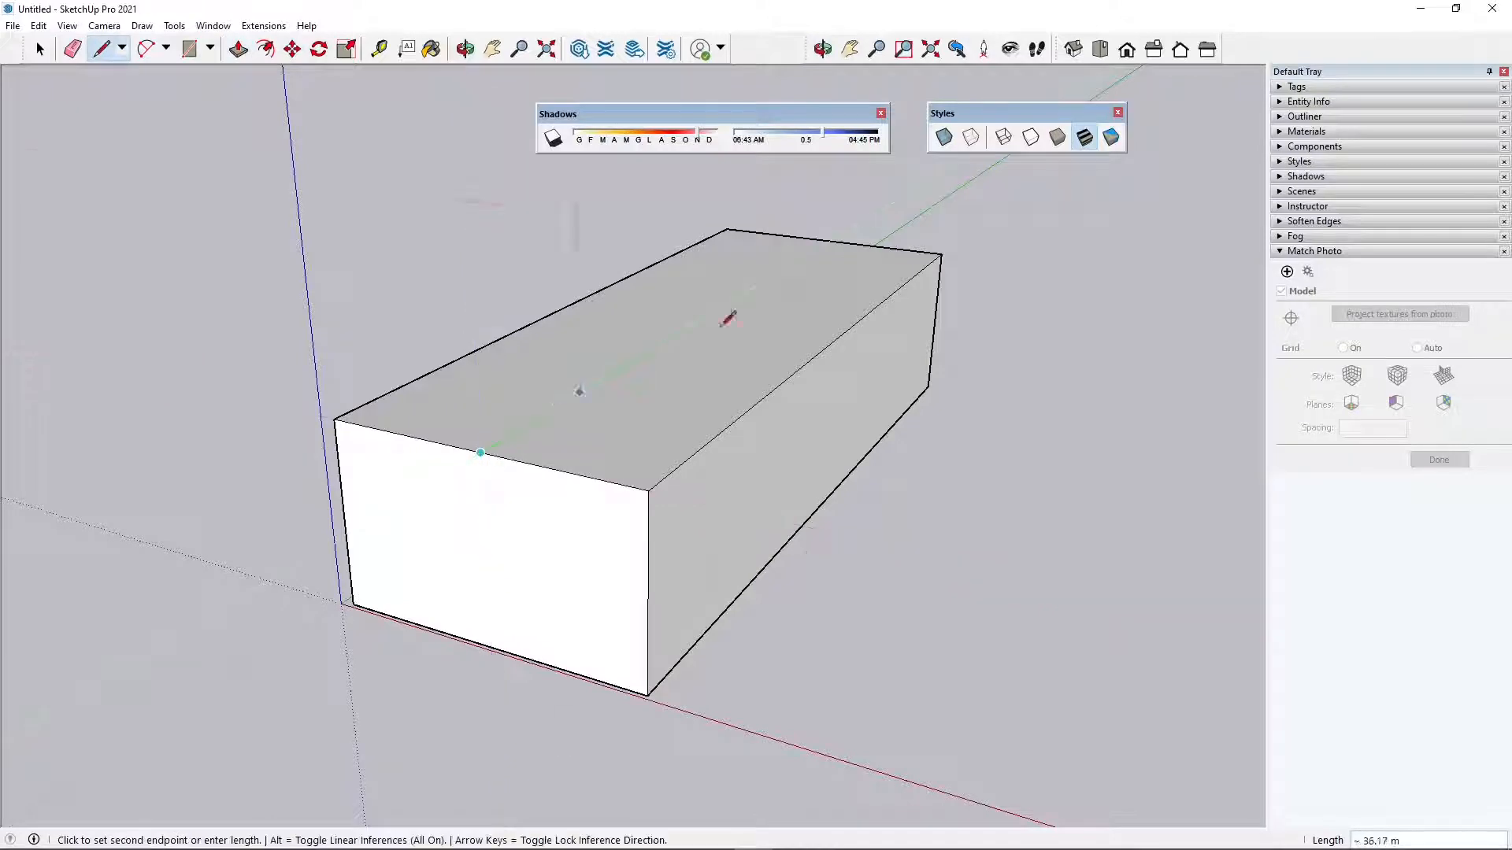
left_click(825, 242)
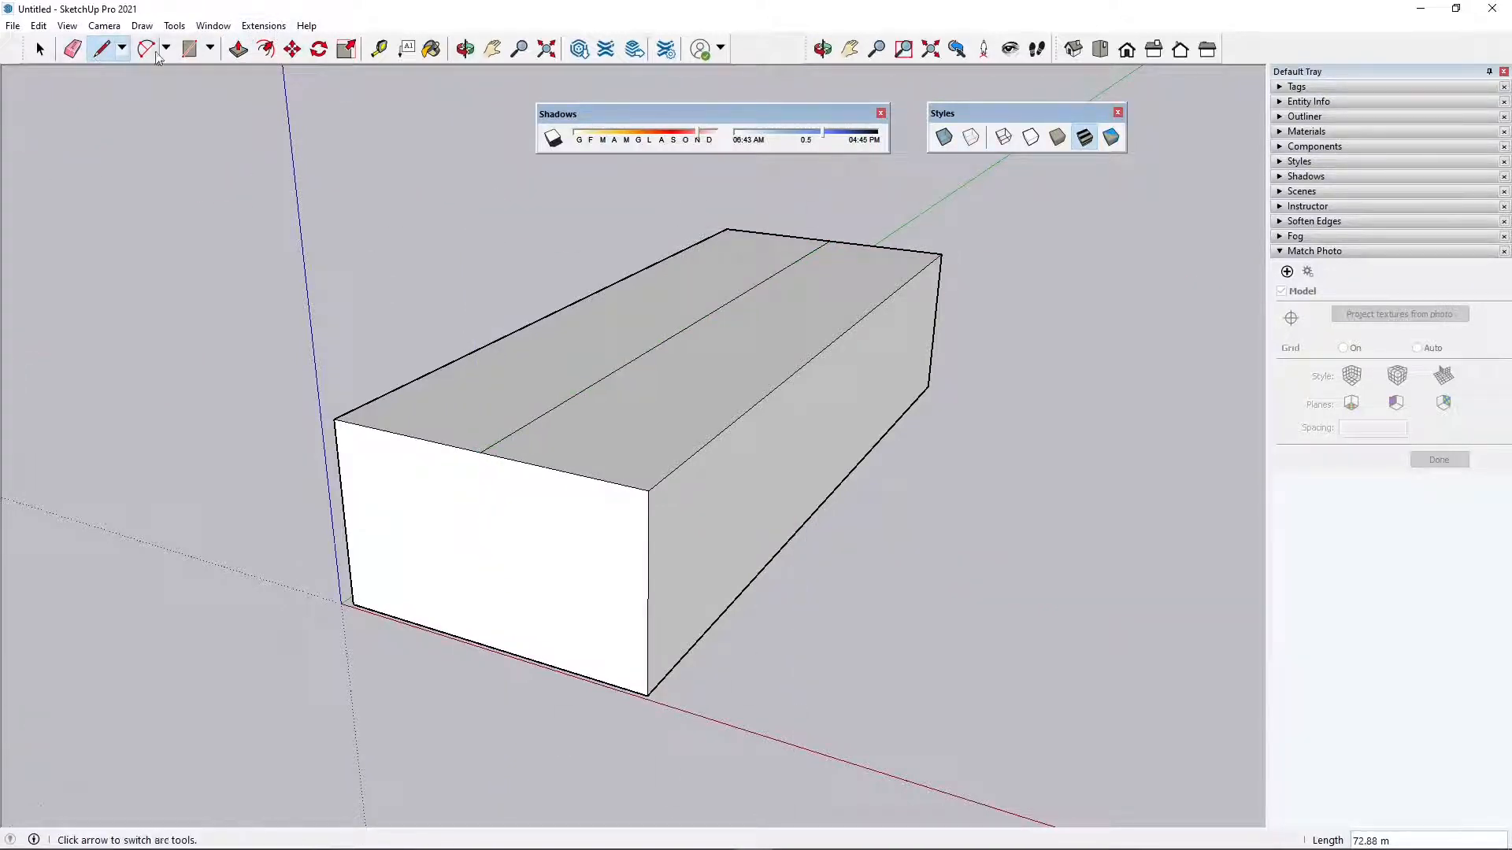
Move the top face's centre line straight up along the blue axis to form a gable roof
left_click(292, 49)
left_click(626, 367)
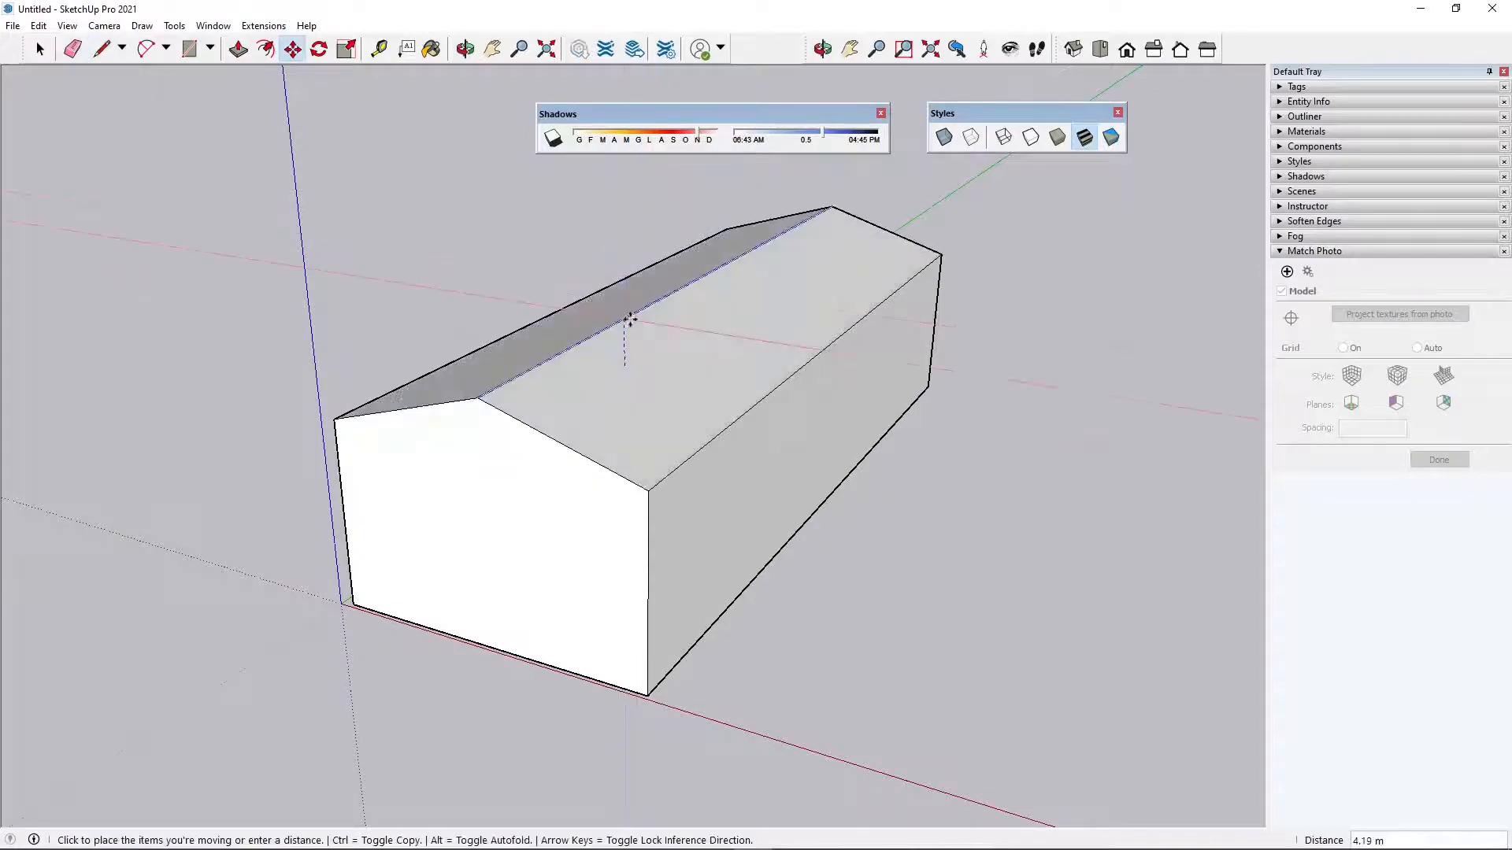
middle_click_drag(655, 283, 654, 229)
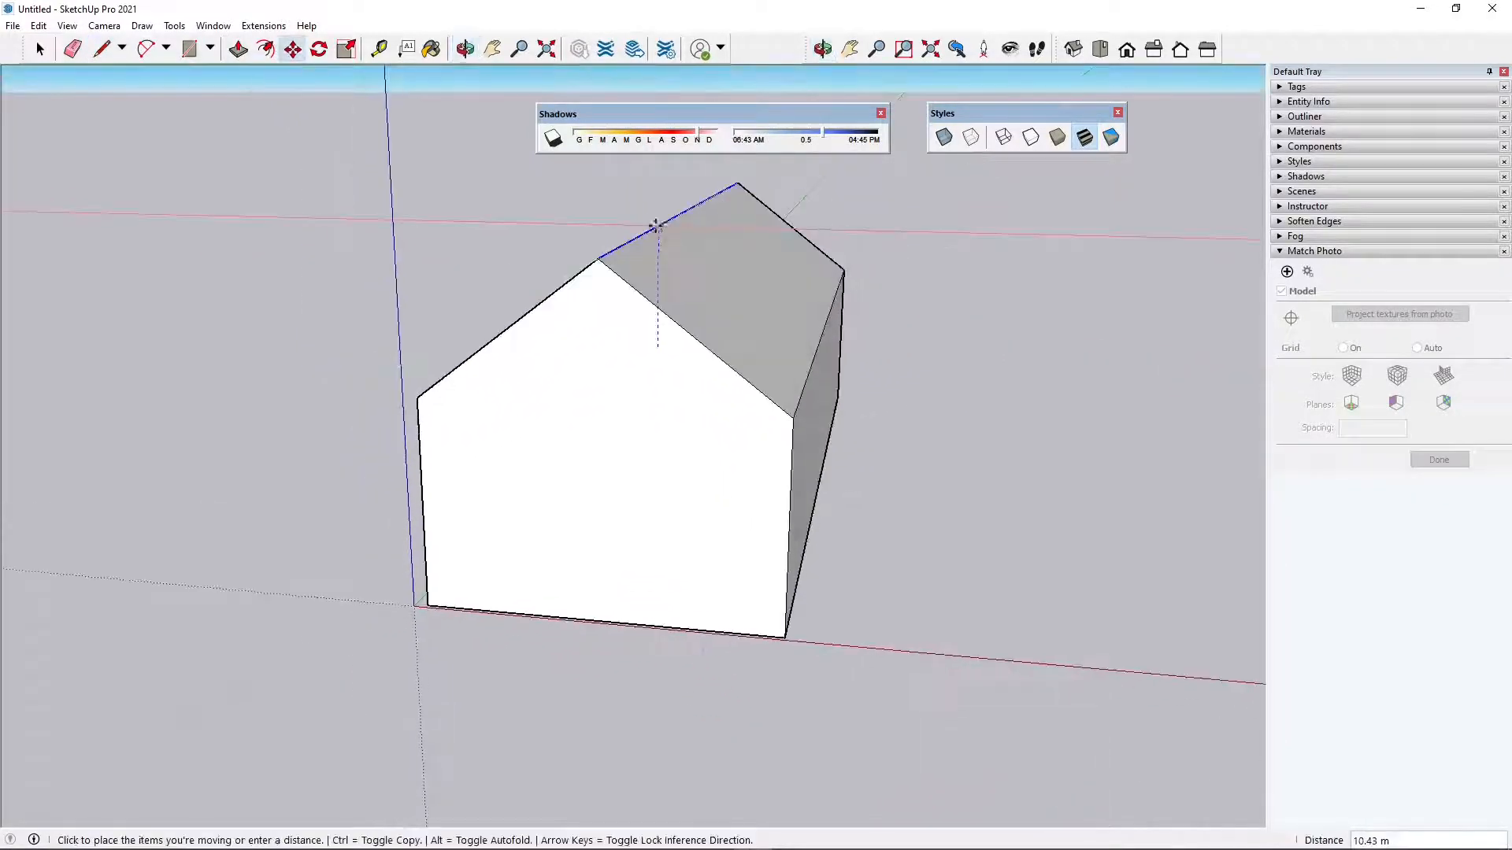
left_click(661, 258)
middle_click_drag(647, 378, 634, 445)
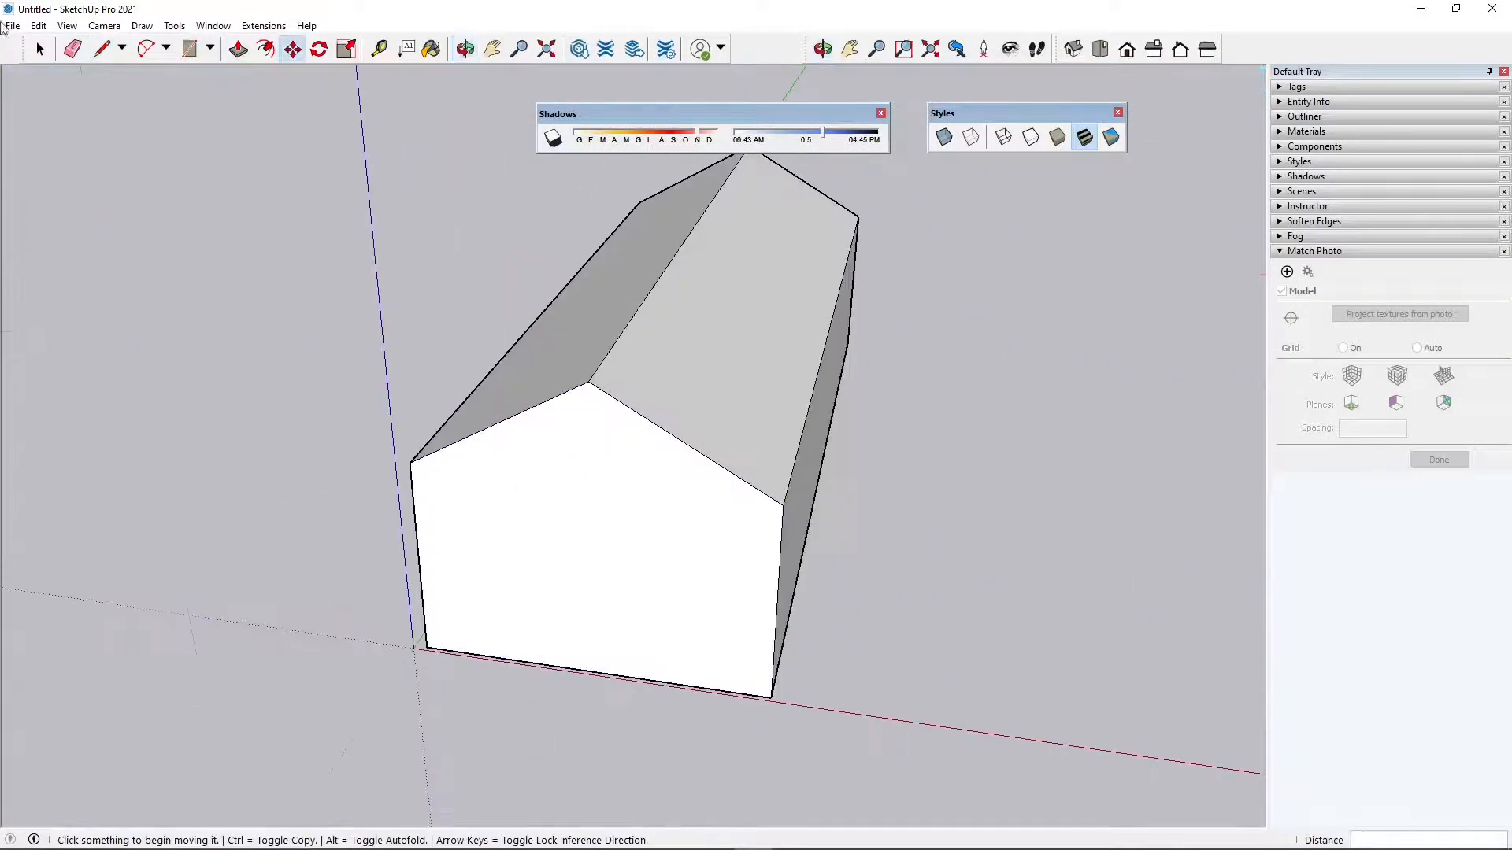
left_click(40, 49)
scroll(496, 525, "down", 5)
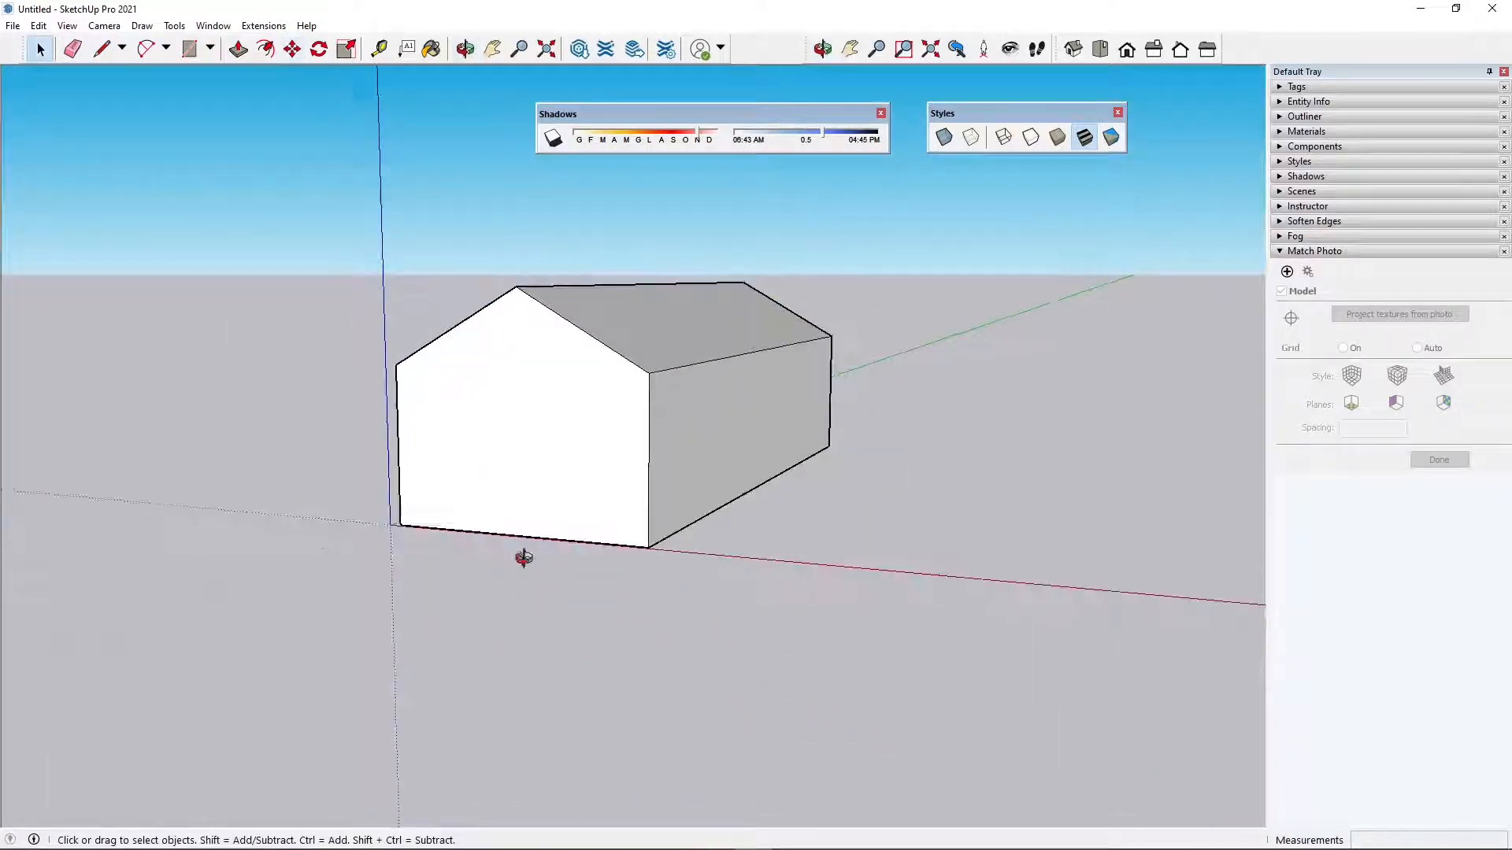
middle_click_drag(522, 557, 499, 392)
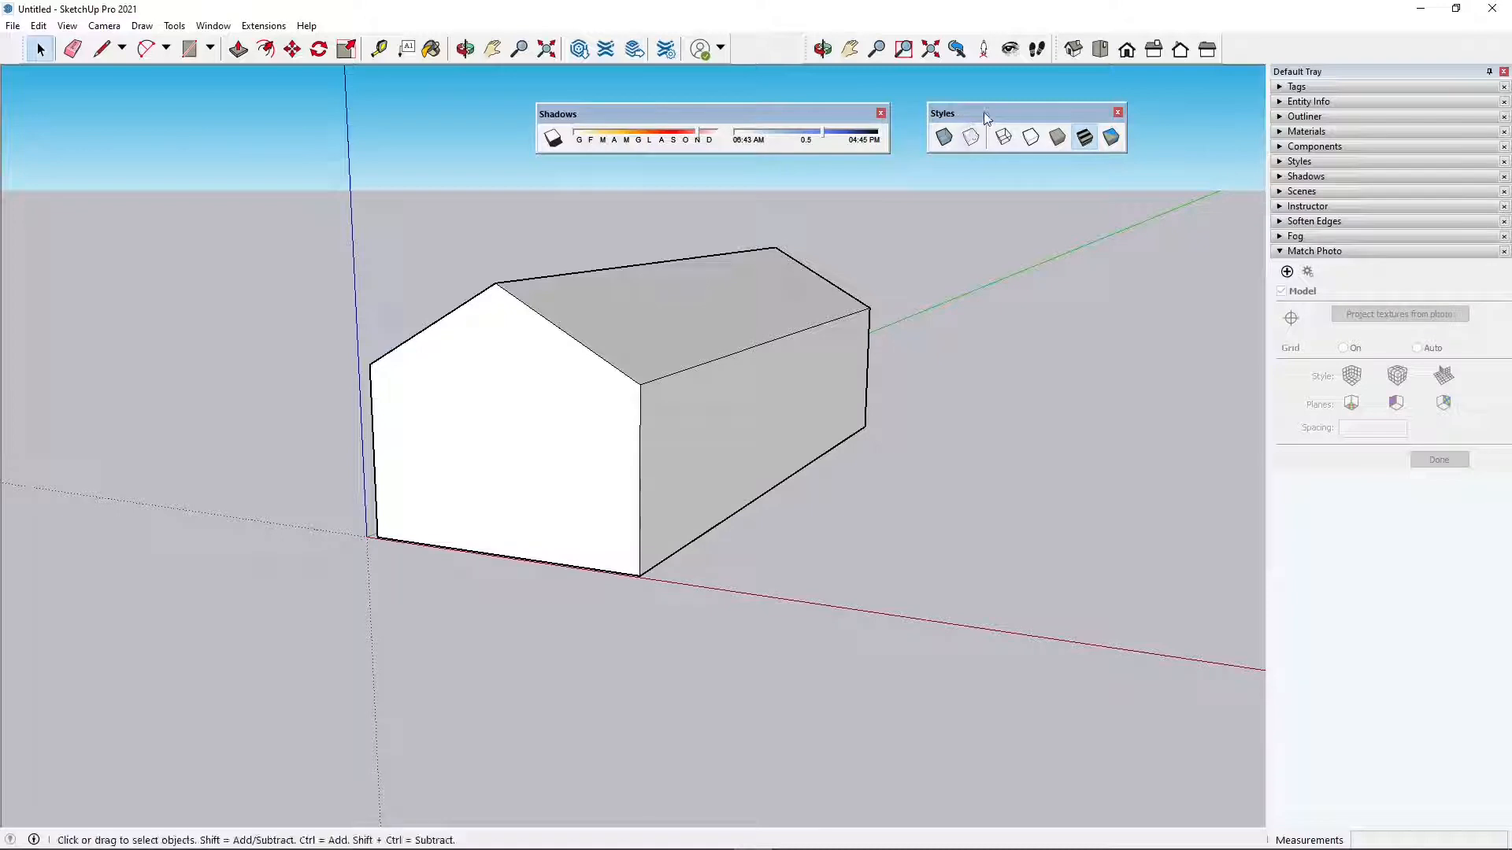
mouse_move(985, 114)
left_mouse_down()
mouse_move(993, 145)
mouse_move(972, 115)
left_mouse_up()
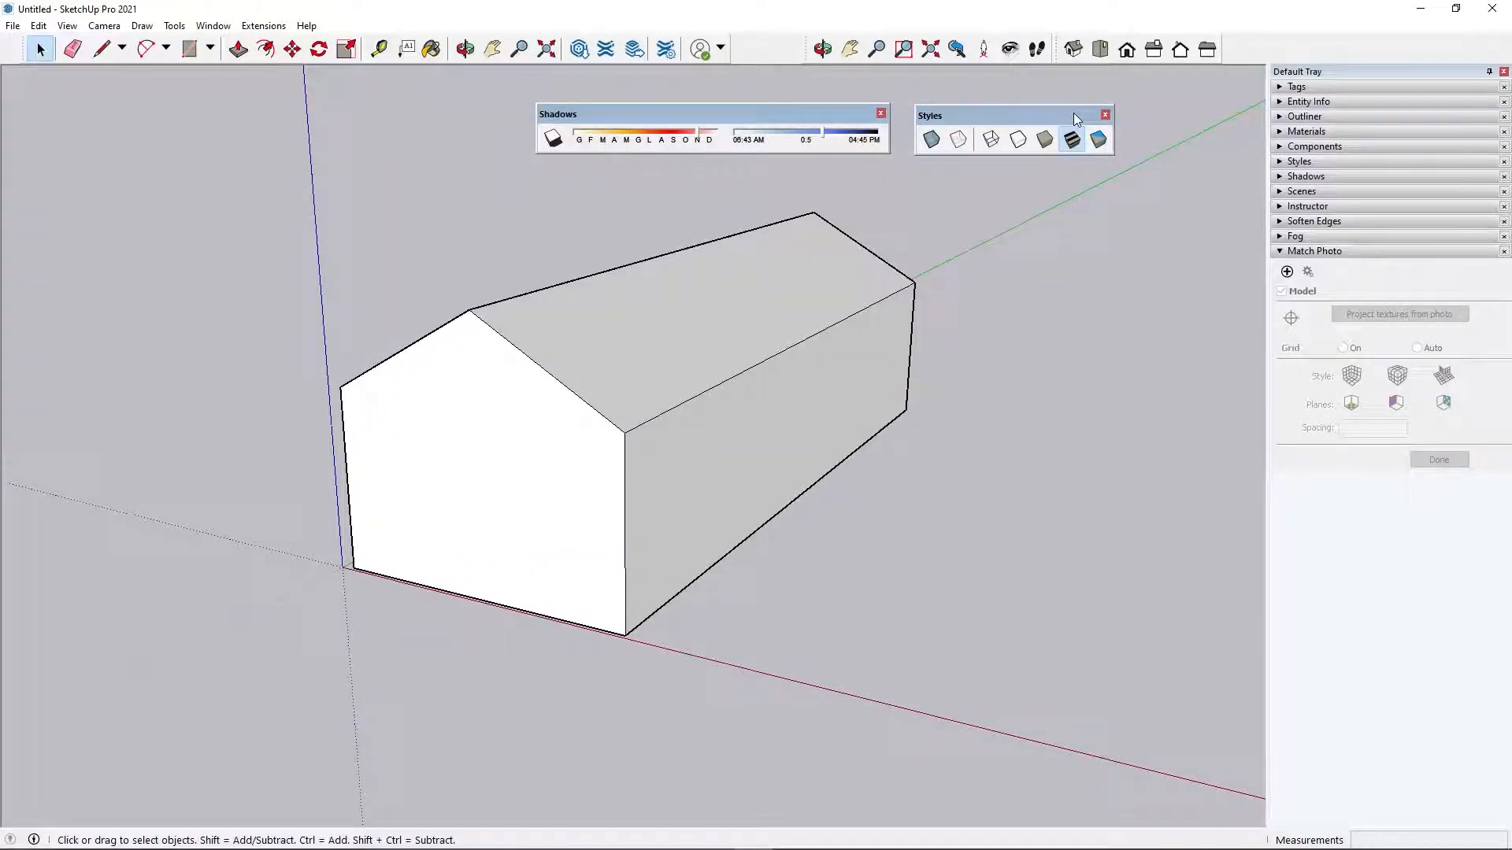
left_click_drag(1074, 117, 1088, 115)
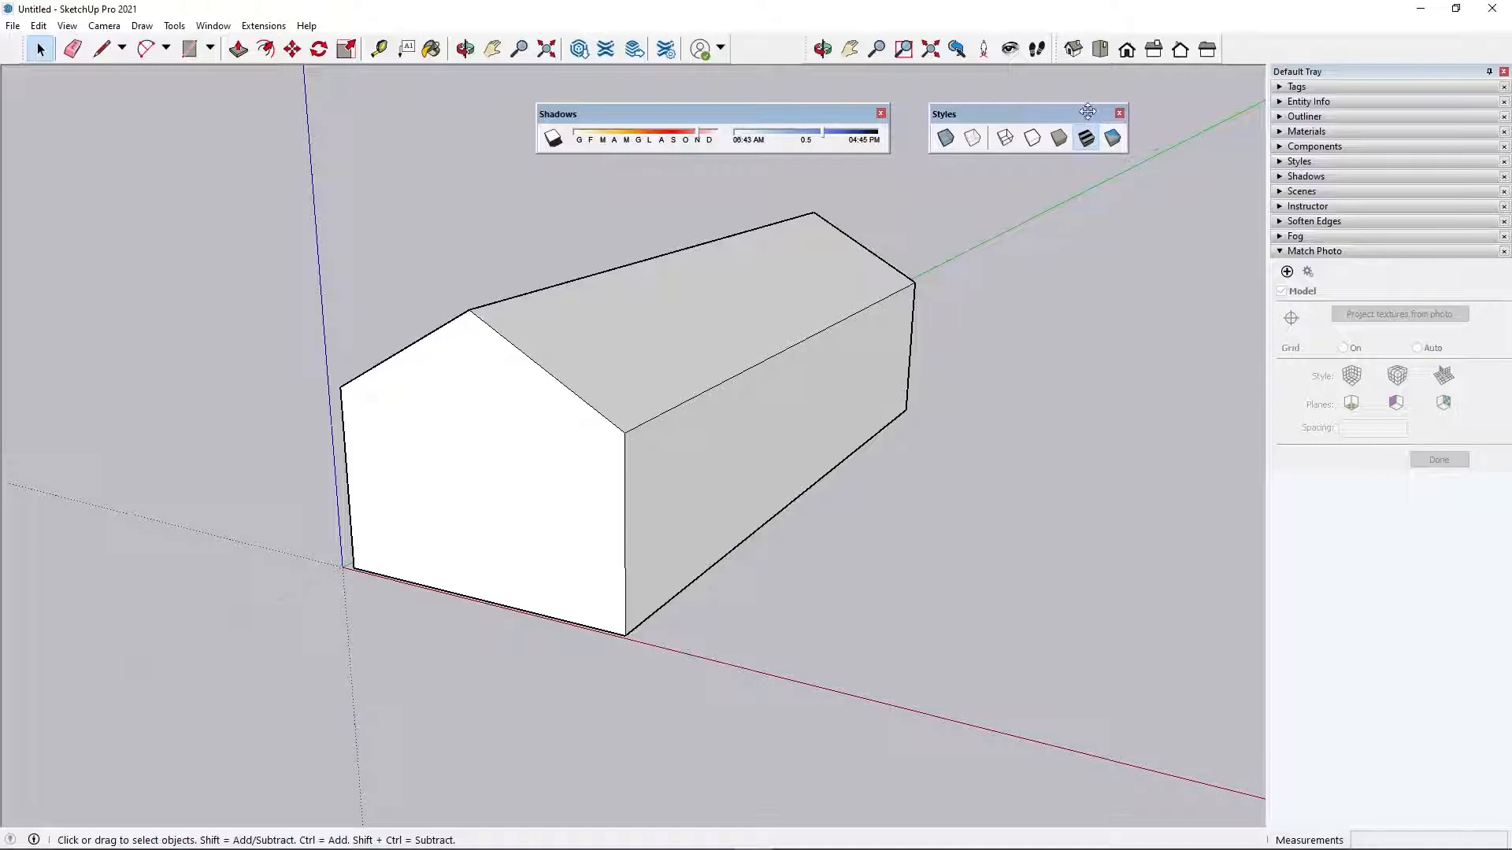
View the house with X-Ray transparent faces from a slightly different angle and turn X-Ray off again
left_click(949, 140)
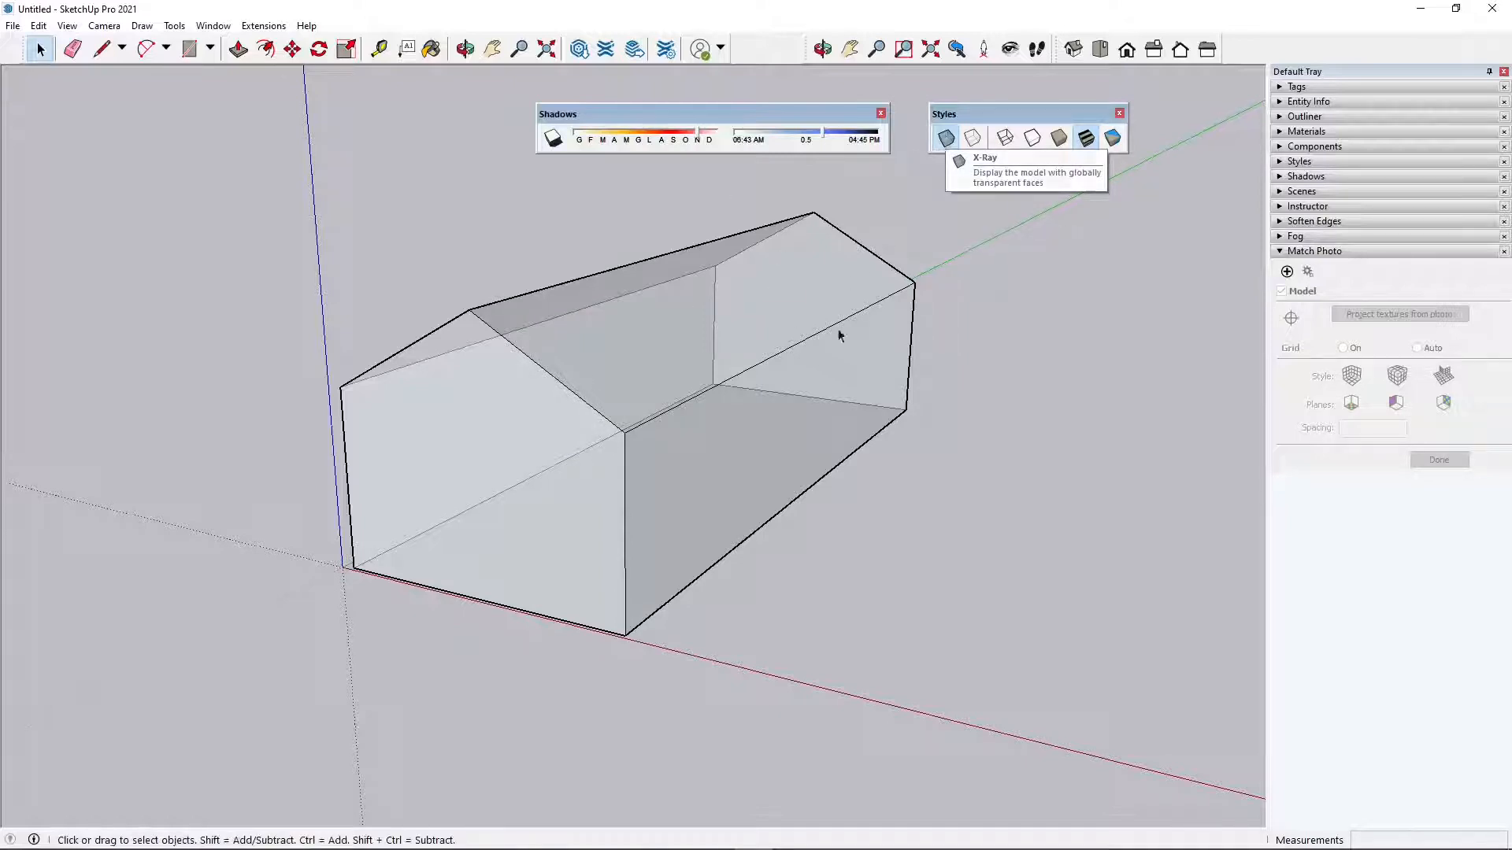
middle_click_drag(591, 512, 550, 507)
left_click(947, 140)
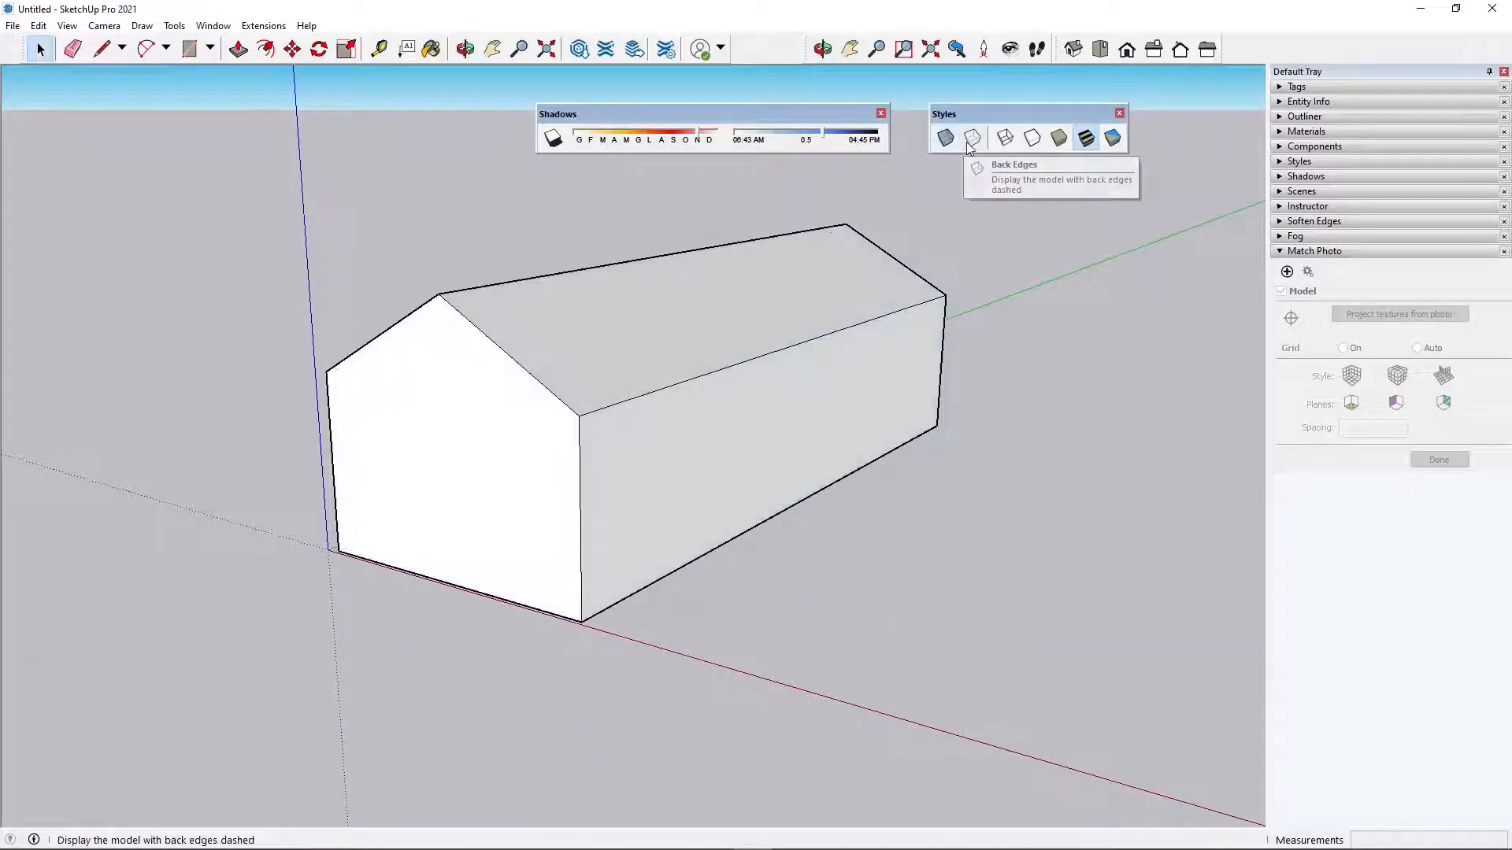
View the house with dashed Back Edges, and also in the Wireframe style, orbiting around it
left_click(971, 141)
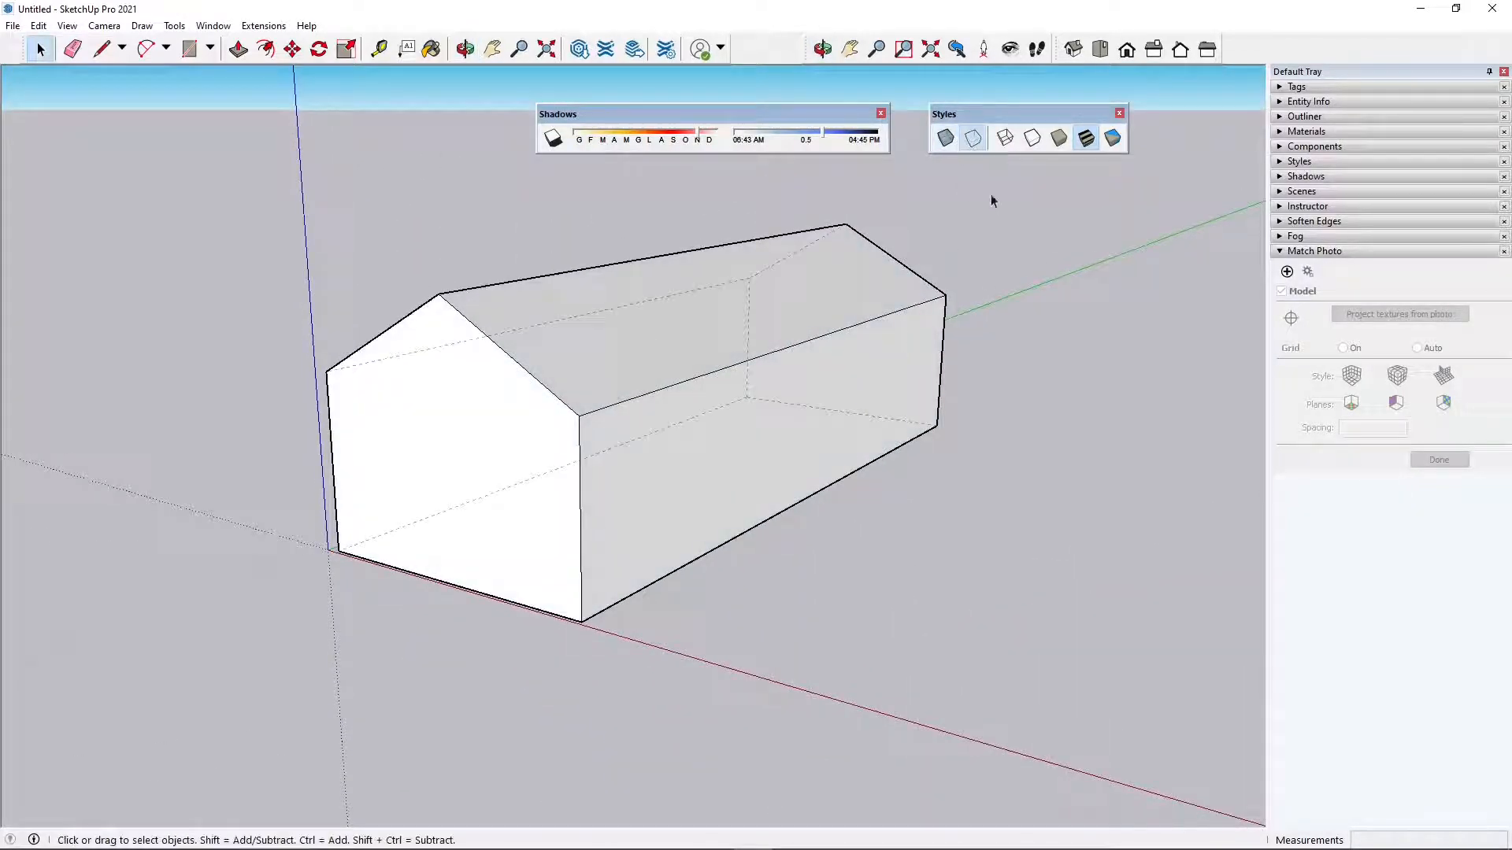
middle_click_drag(646, 378, 726, 345)
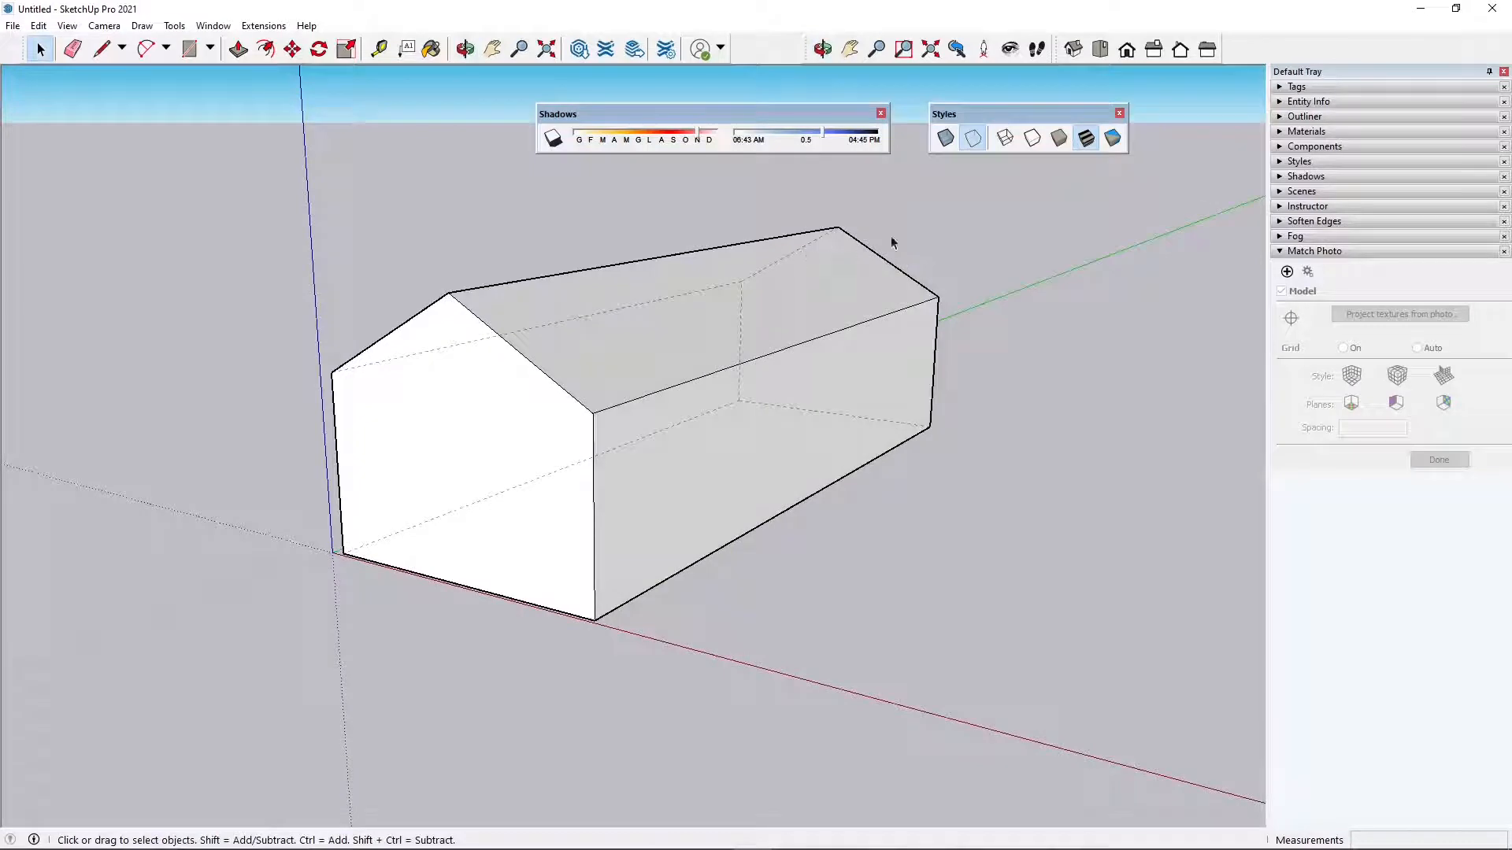
left_click(1005, 142)
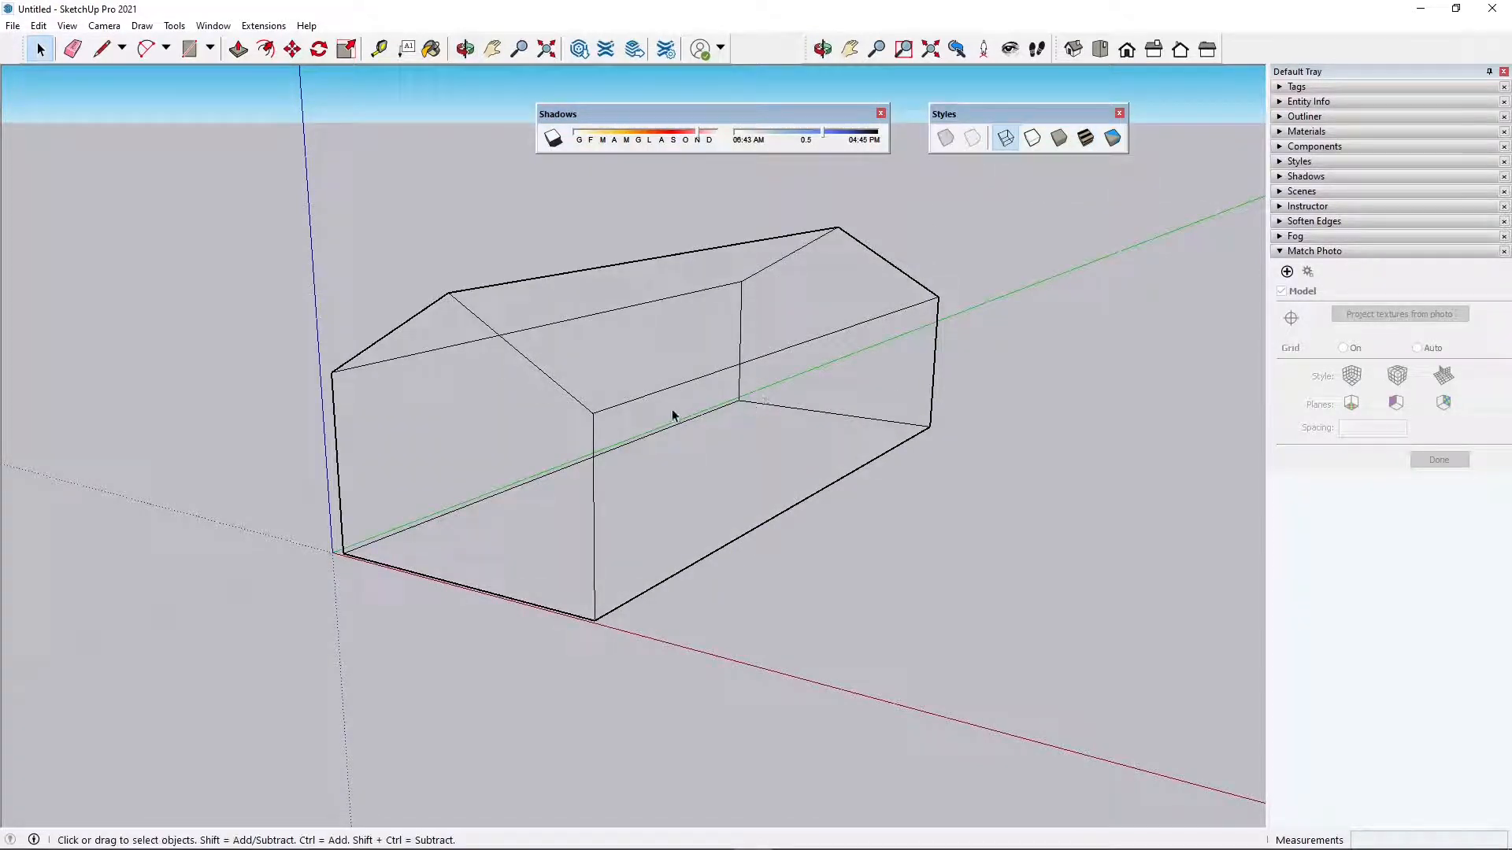
middle_click_drag(424, 435, 416, 282)
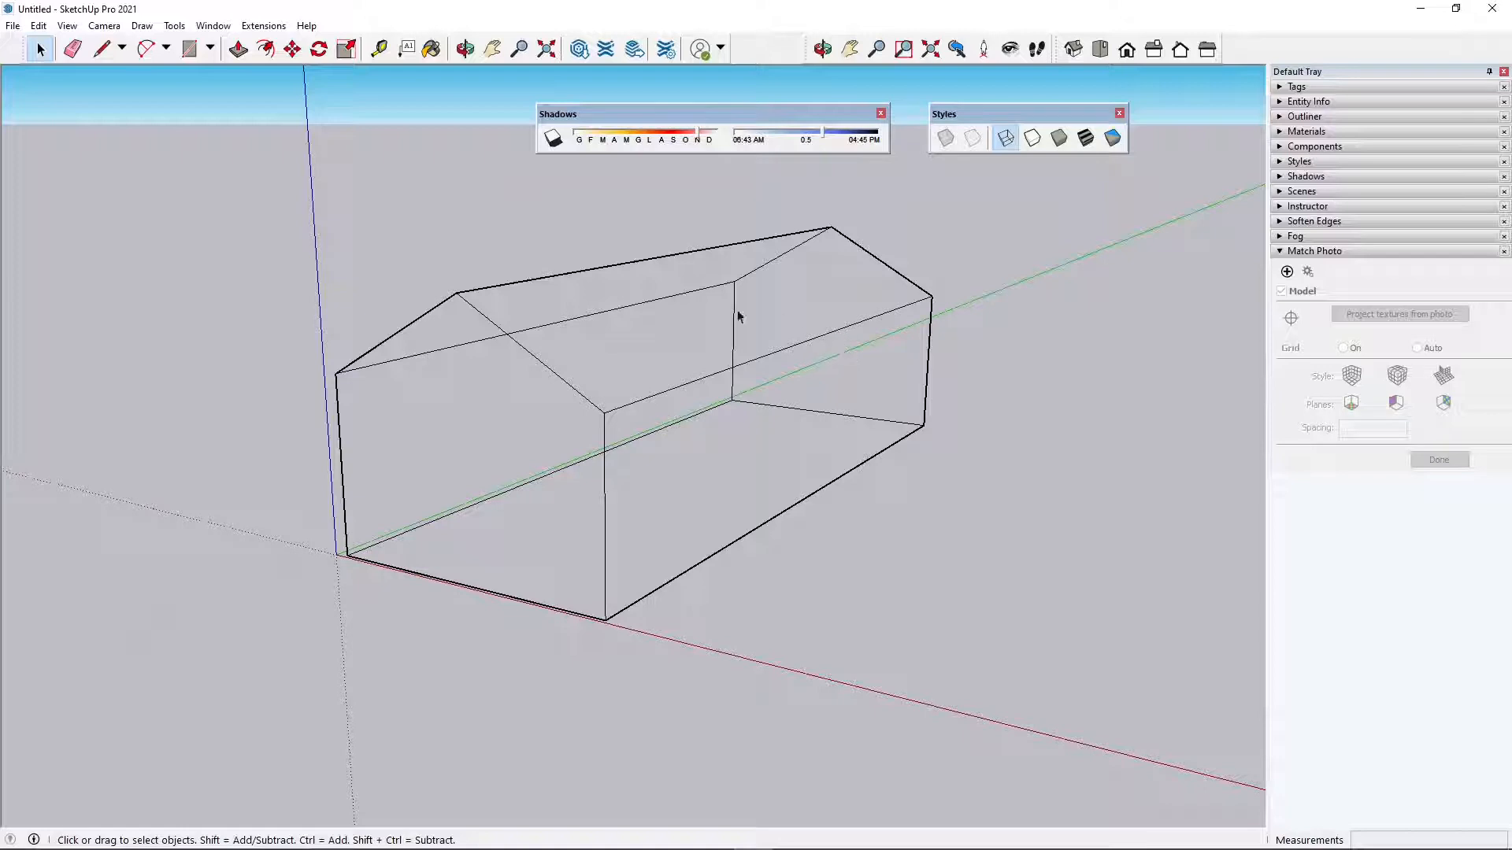
Display the house in the Hidden Line style and turn off the dashed Back Edges
left_click(1035, 142)
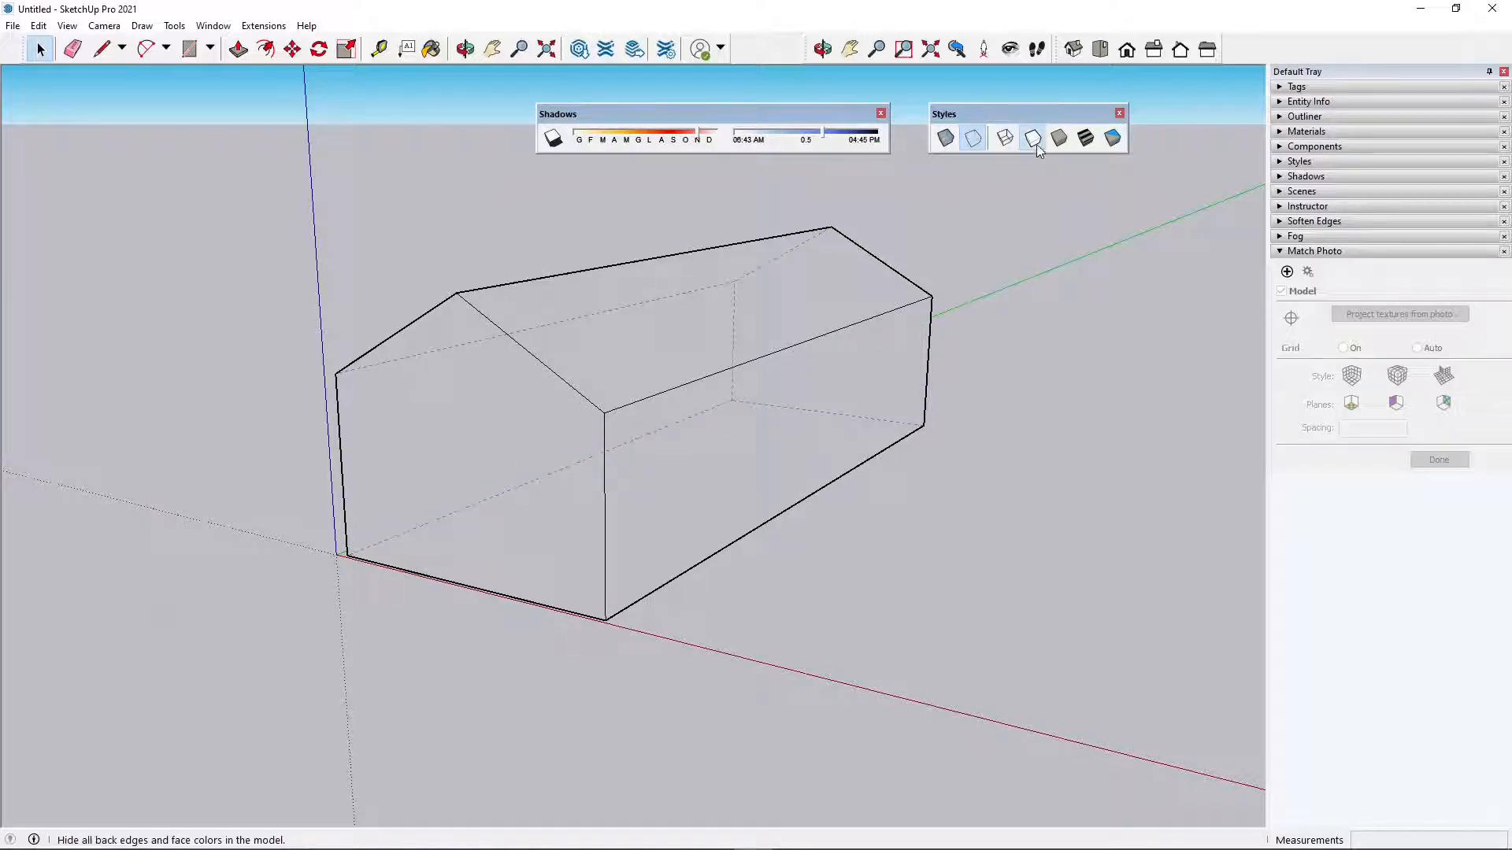
left_click(946, 140)
left_click(982, 142)
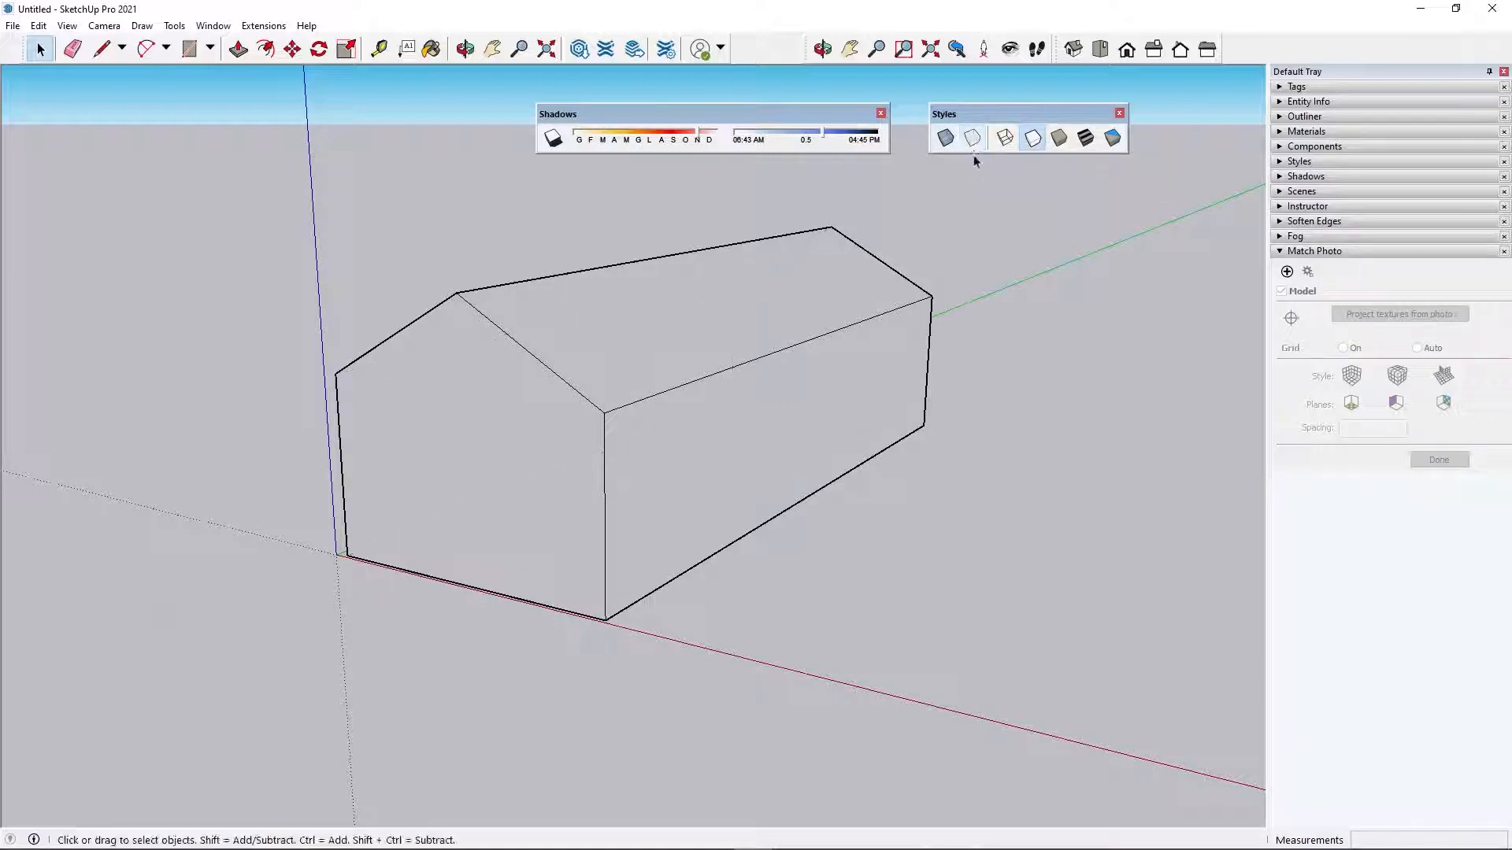
left_click(974, 147)
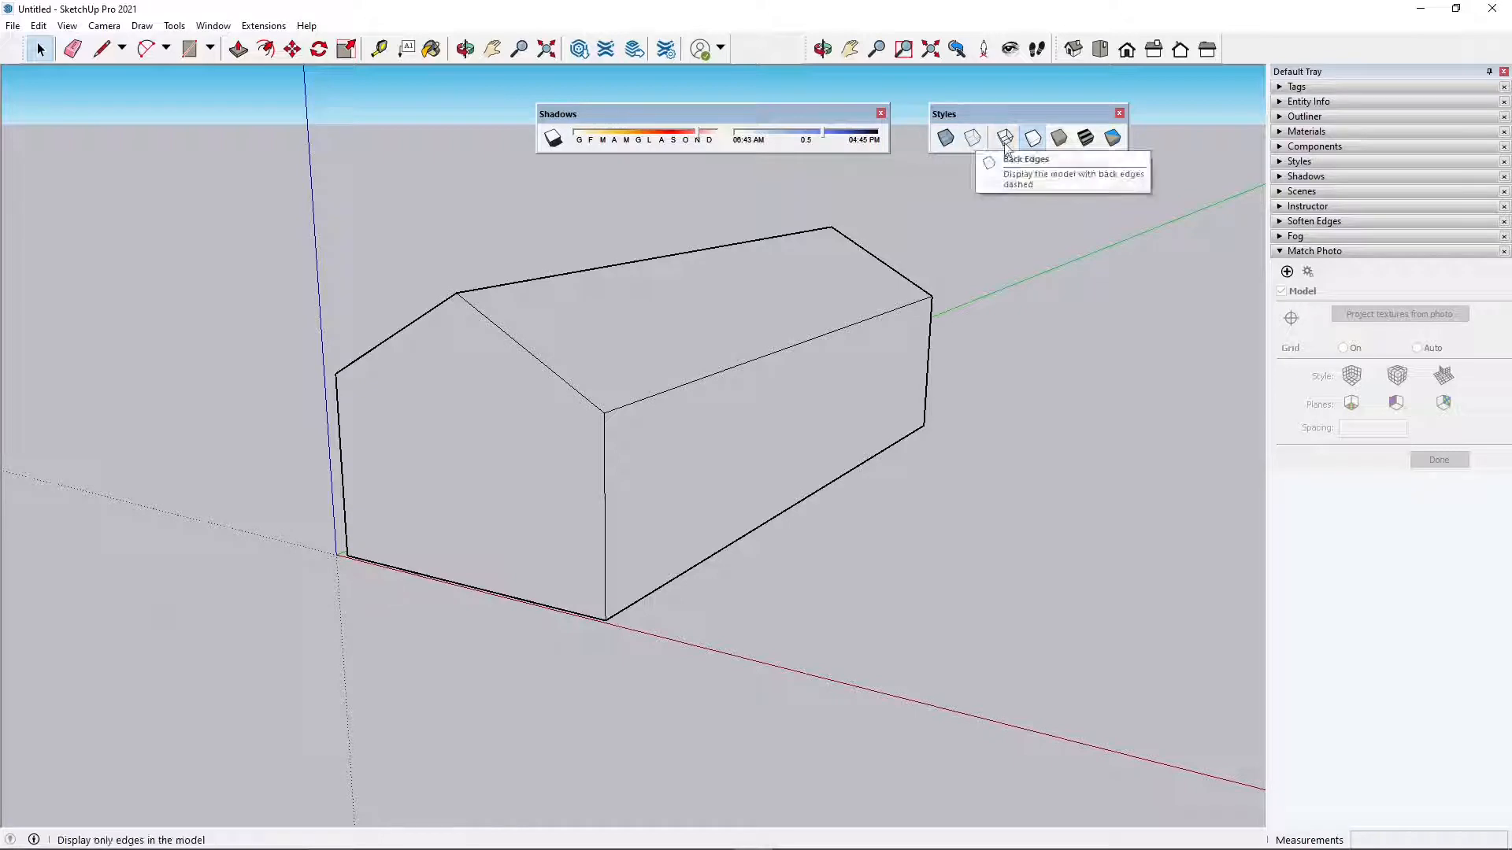
Compare the house in the Shaded and Shaded With Textures face styles, leaving Shaded With Textures active
left_click(1059, 139)
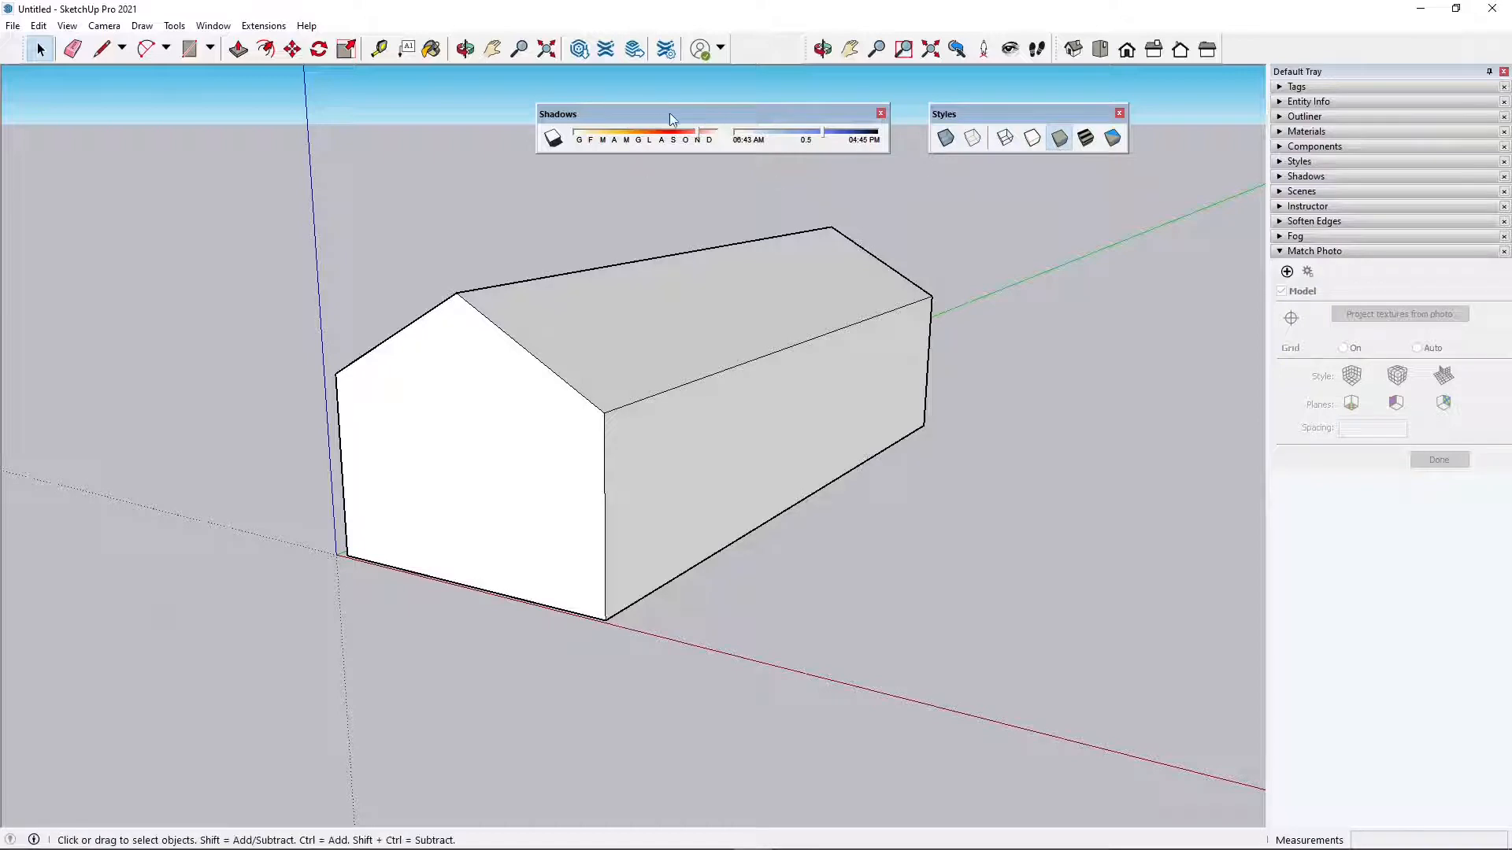
left_click_drag(671, 113, 598, 115)
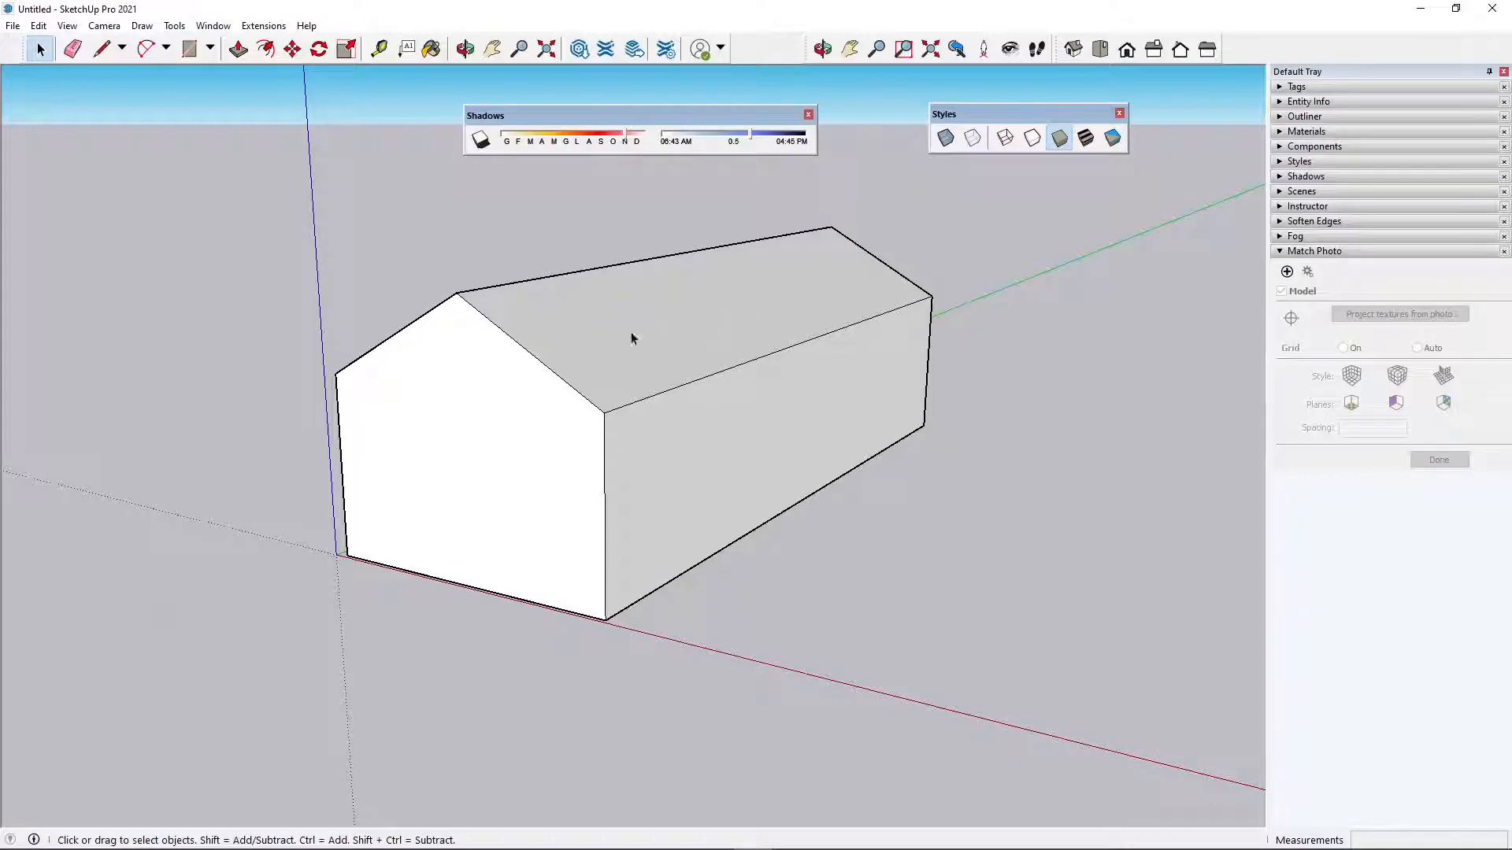
mouse_move(591, 381)
middle_mouse_down()
mouse_move(853, 500)
mouse_move(782, 500)
mouse_move(614, 439)
mouse_move(567, 381)
middle_mouse_up()
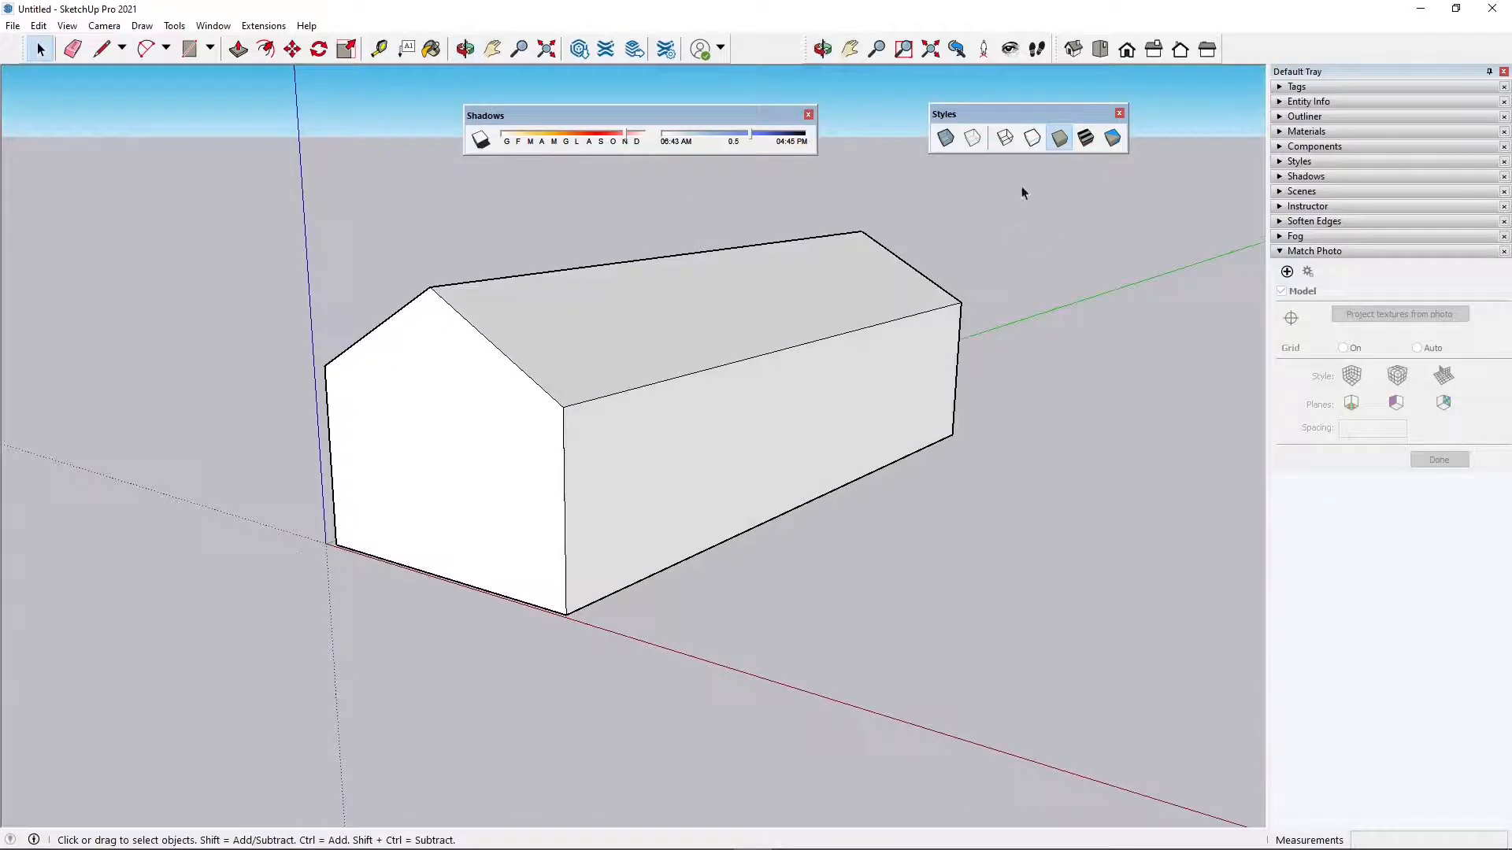
left_click(1086, 140)
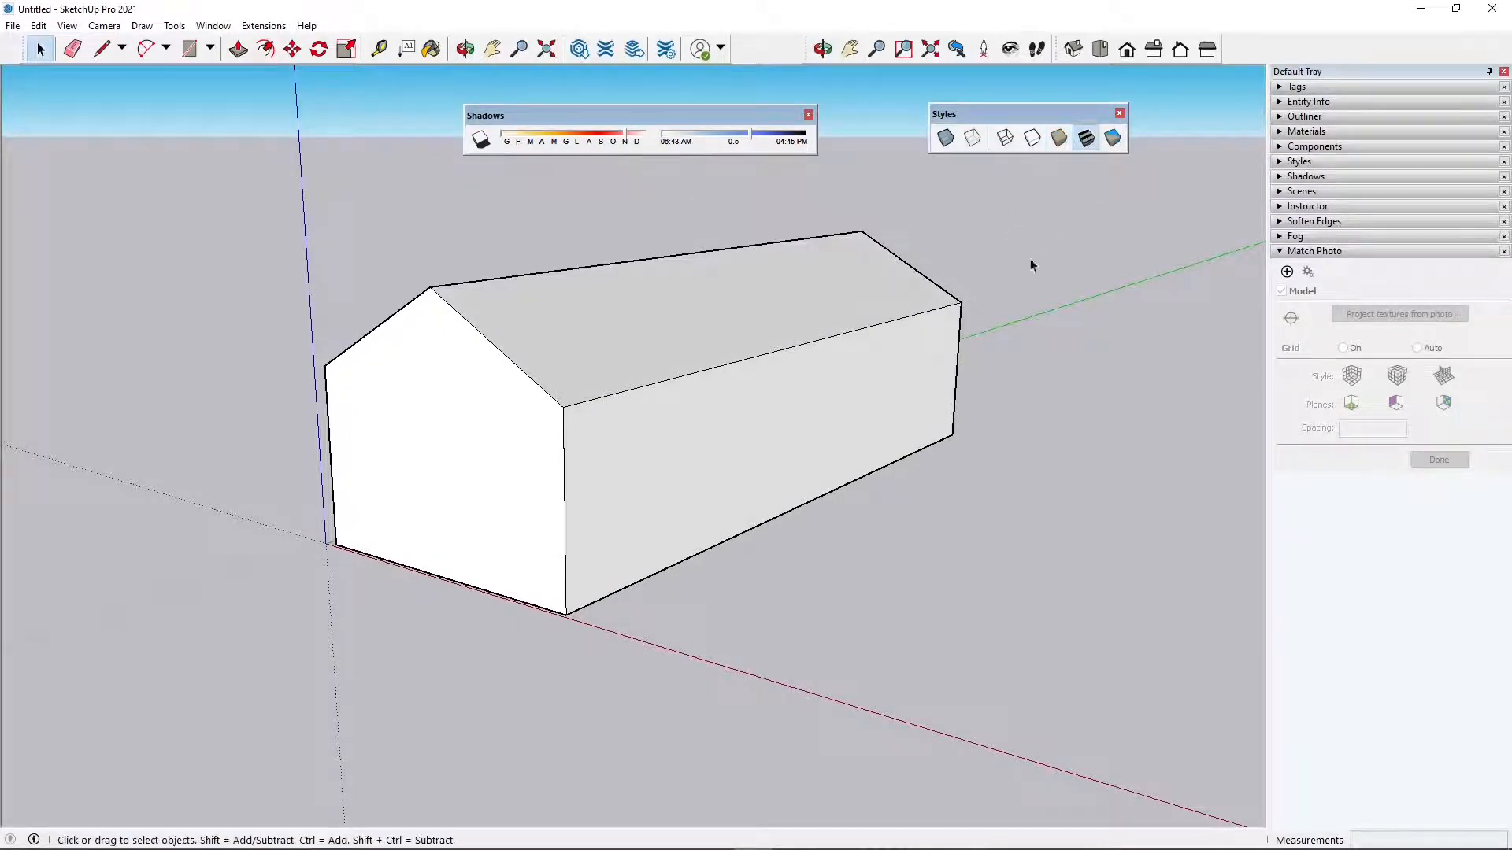
middle_click_drag(791, 403, 756, 449)
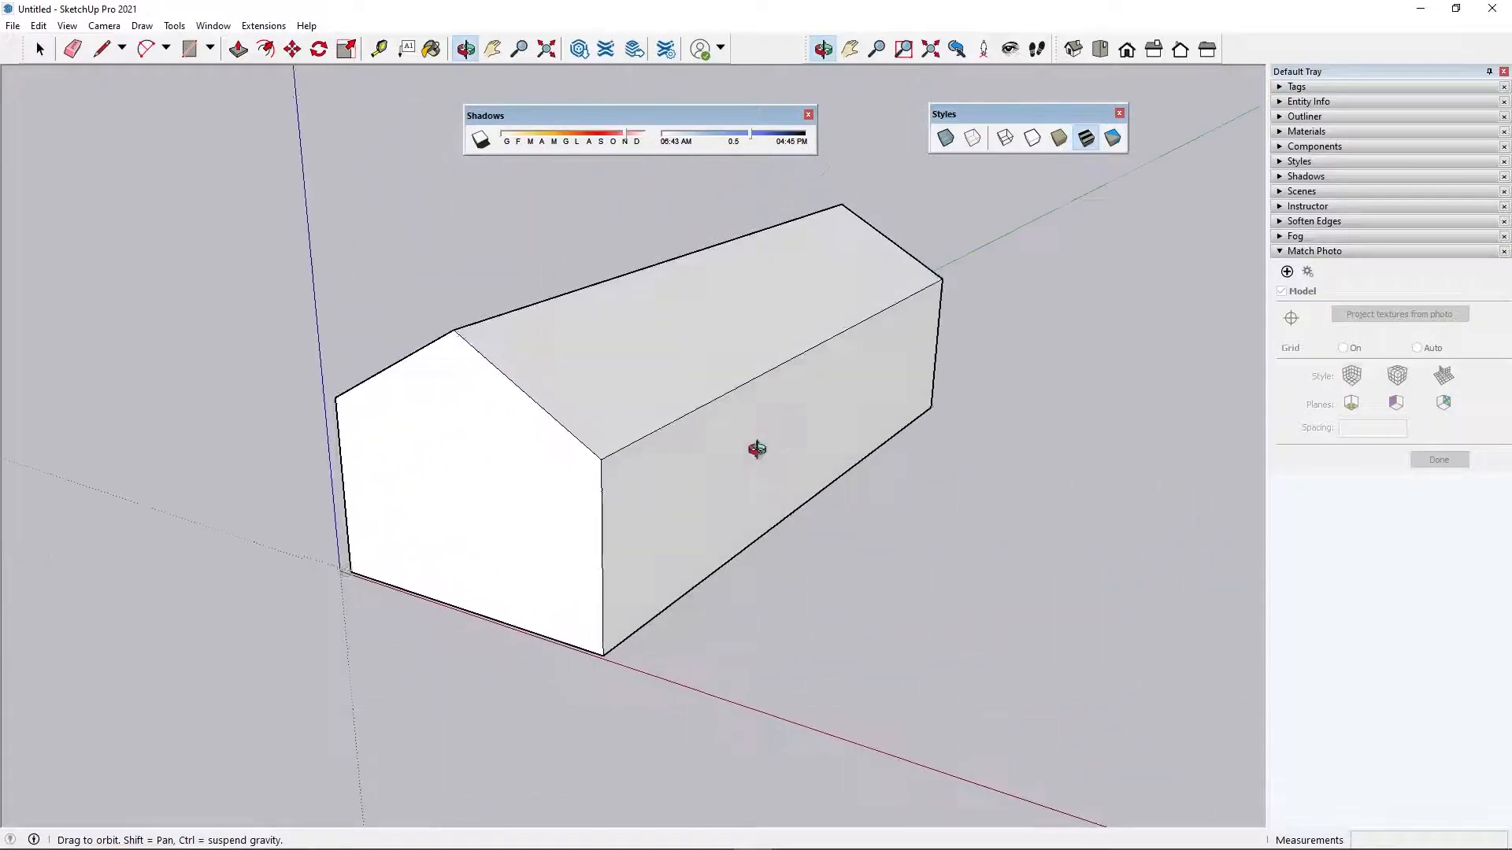
Display the house in the Monochrome face style, orbit around it, and move the Styles toolbar slightly closer to the Shadows toolbar
middle_click_drag(540, 338, 574, 338)
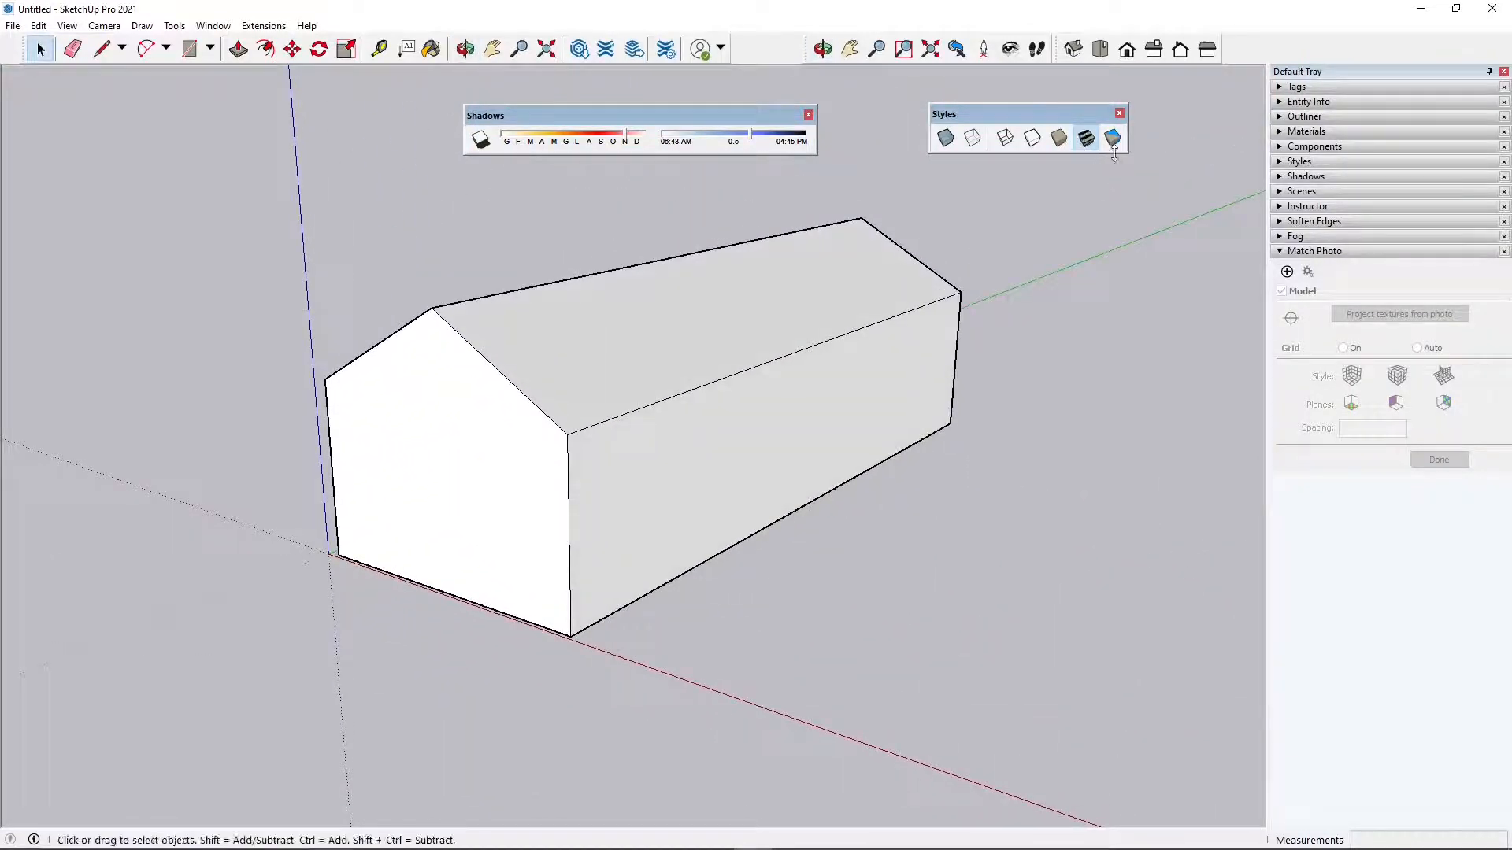
left_click(1115, 149)
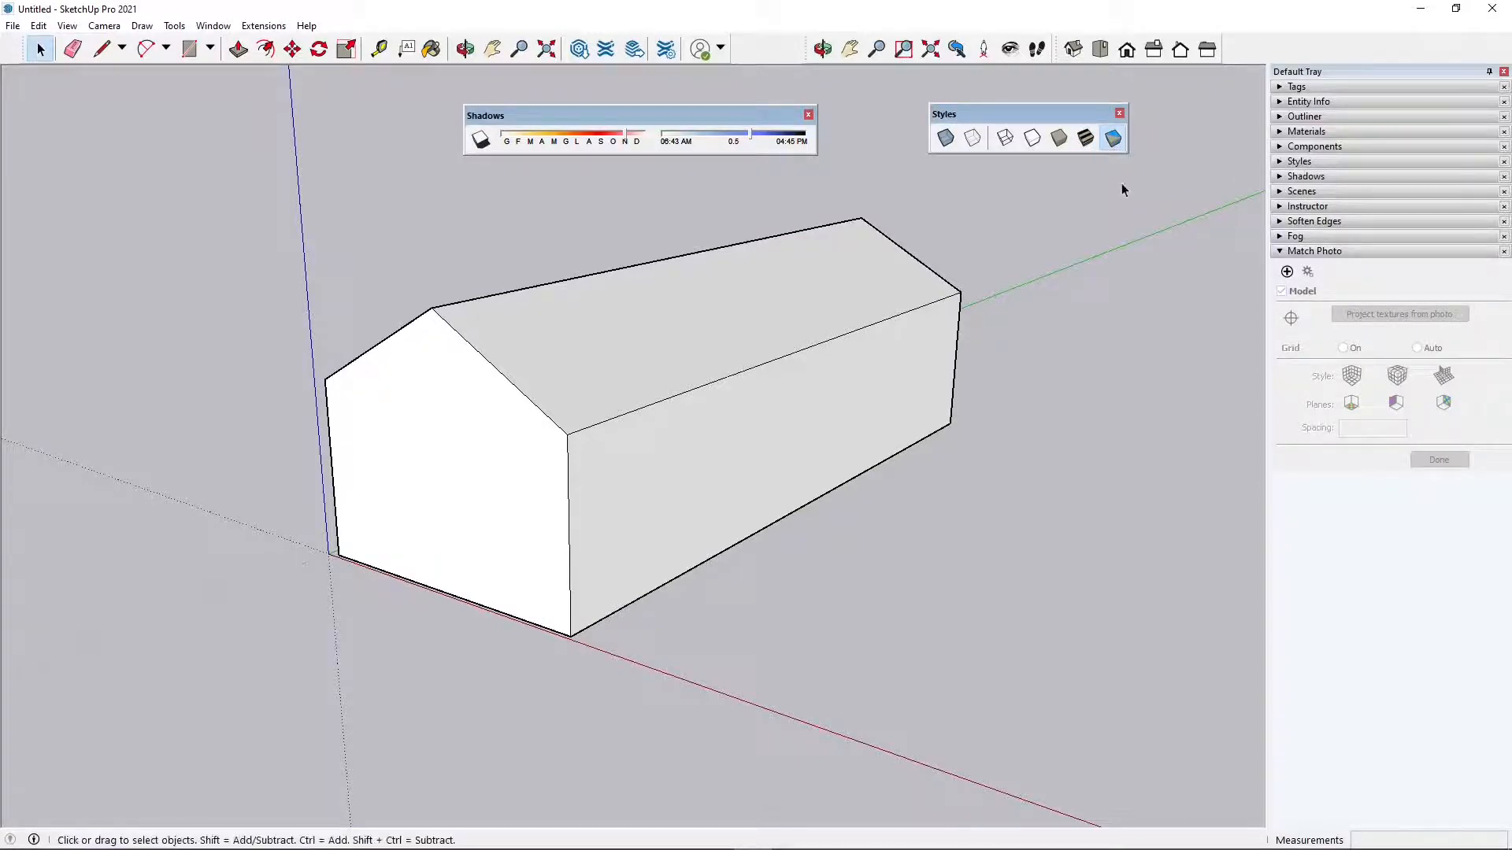
middle_click_drag(425, 353, 603, 357)
left_click_drag(1002, 102, 961, 108)
middle_click_drag(573, 441, 827, 305)
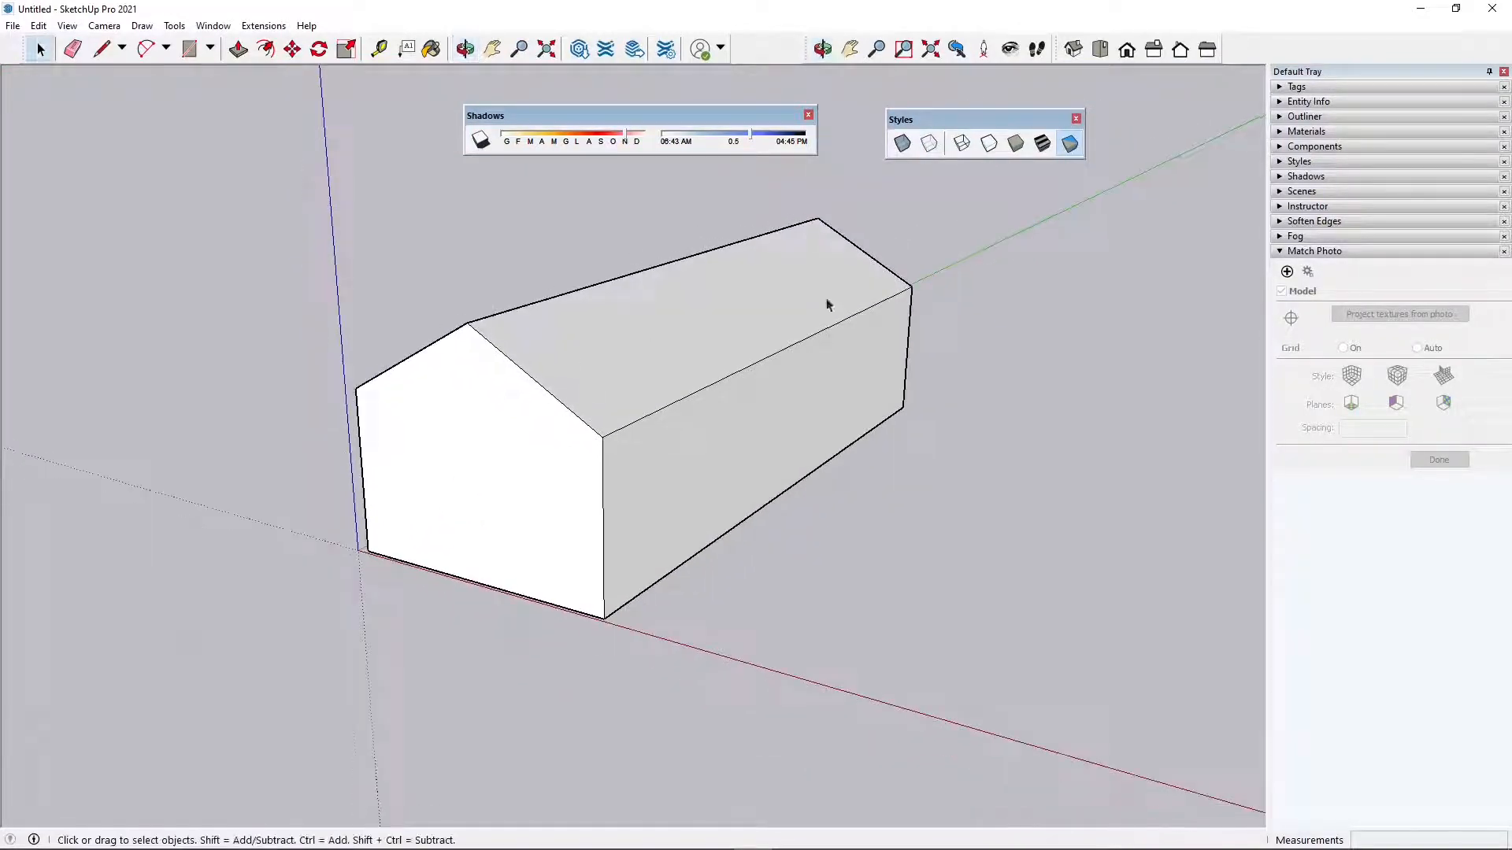
Open the Styles settings, show the In Model styles and reapply the Simple Style to the house
left_click(1278, 163)
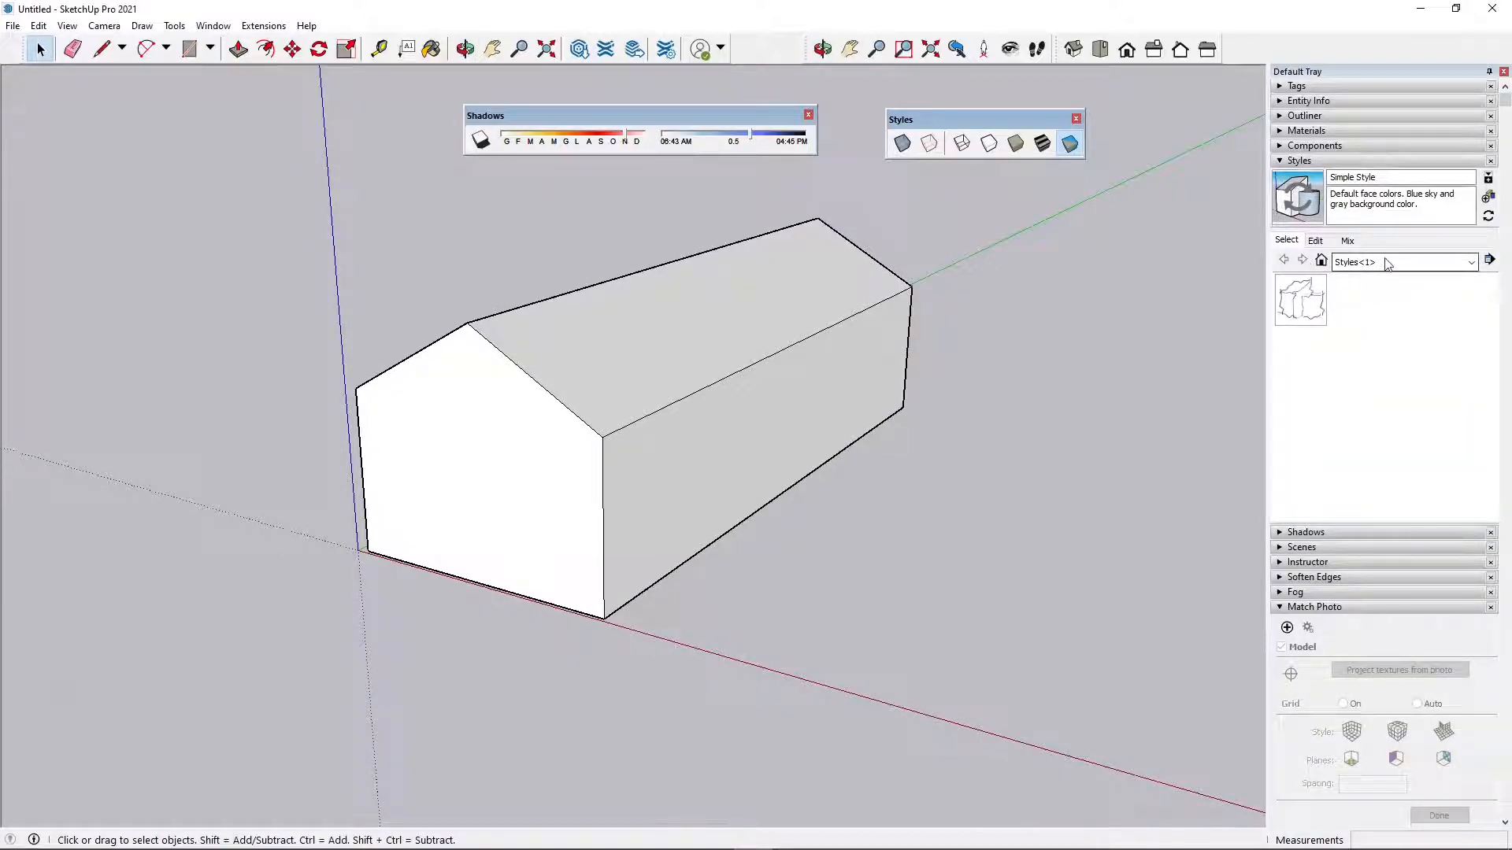
left_click(1396, 268)
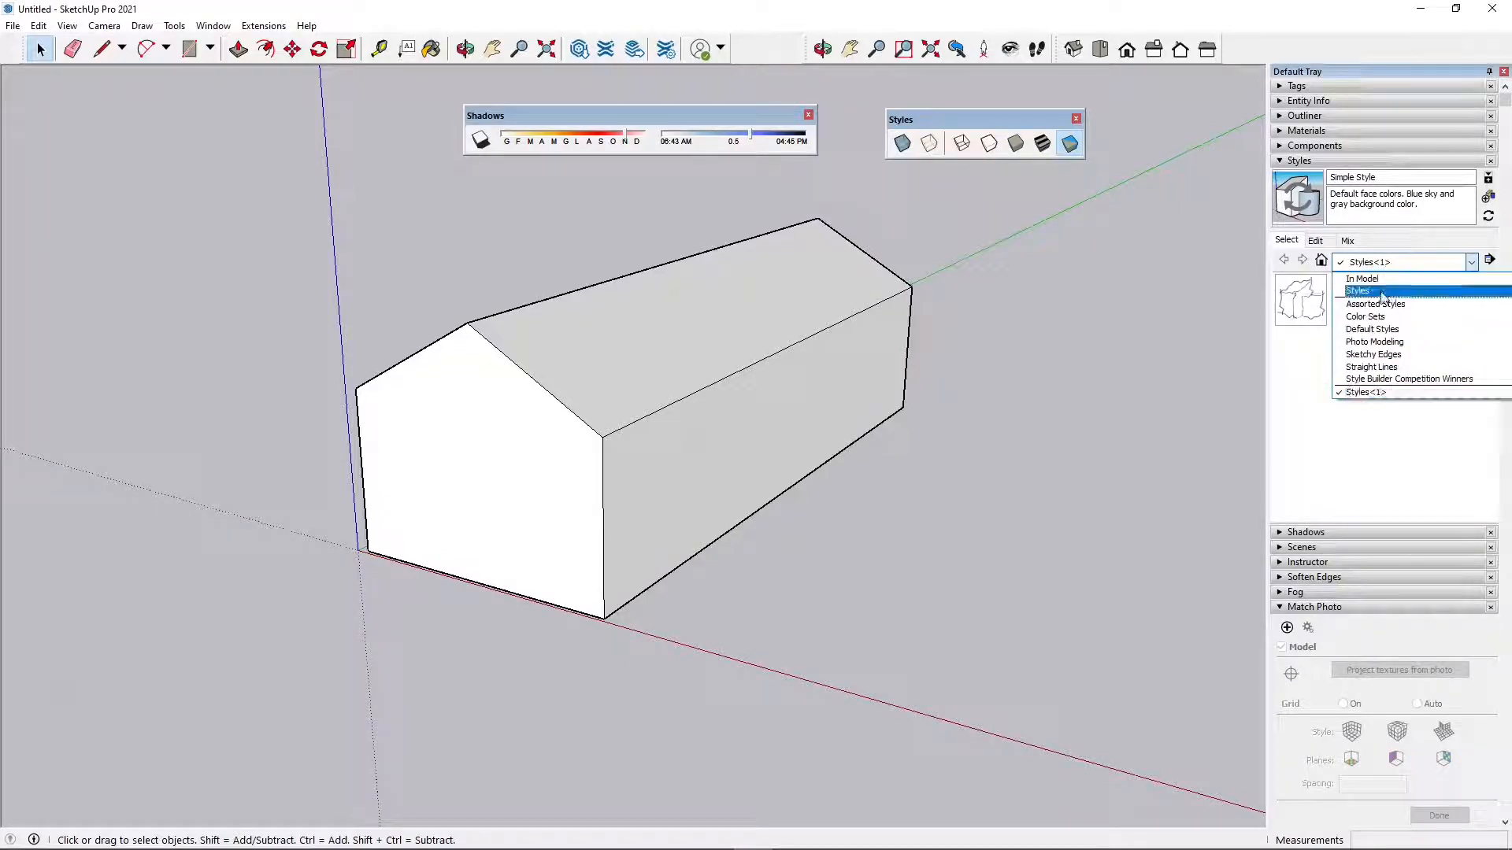
left_click(1360, 279)
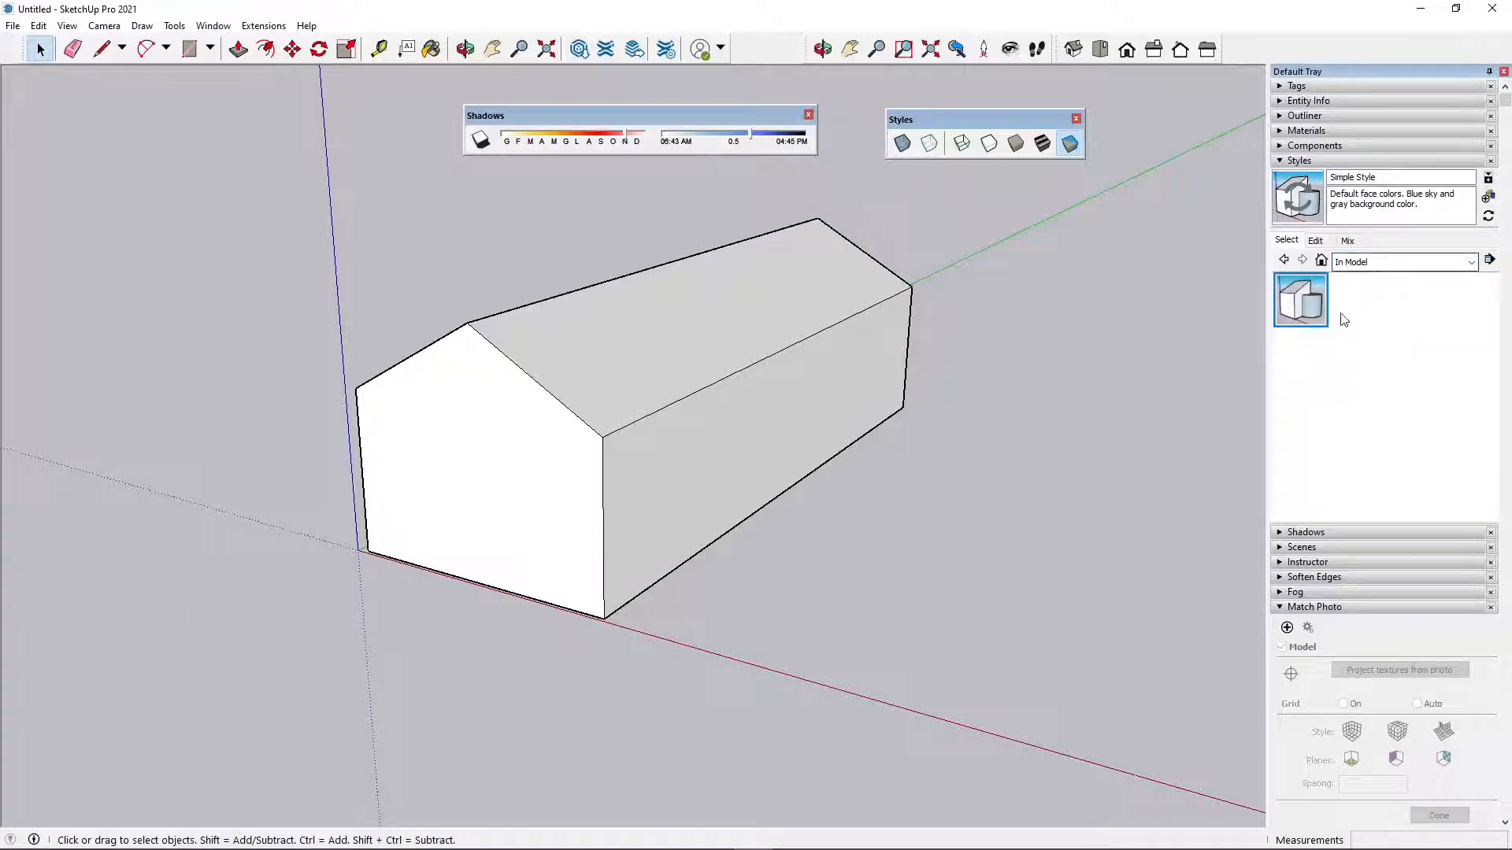
left_click(1300, 309)
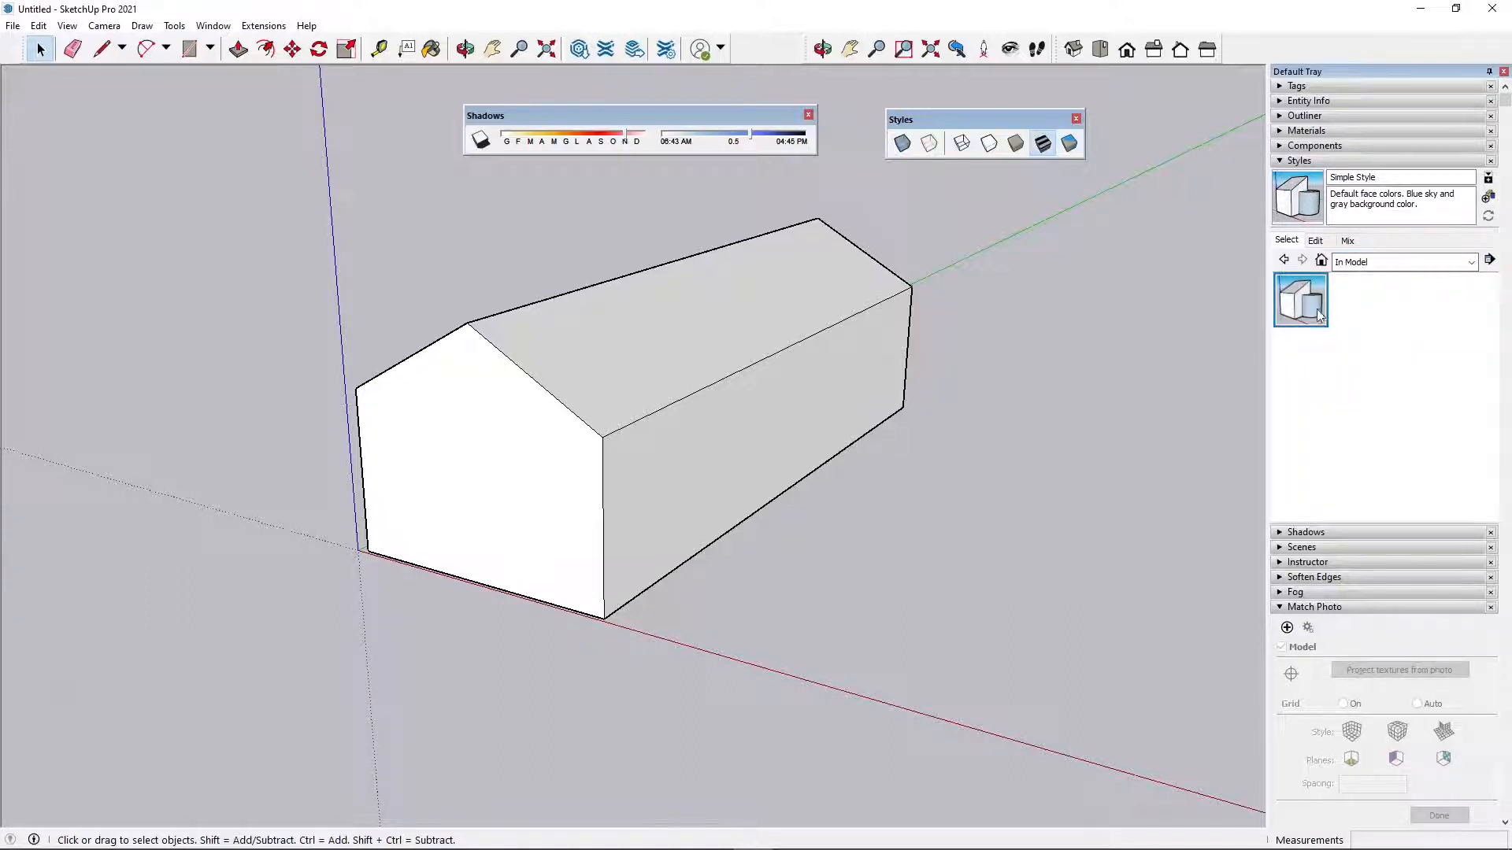
Browse the style collections, open Assorted Styles and display its contents as large thumbnails
left_click(1428, 263)
left_click(1380, 292)
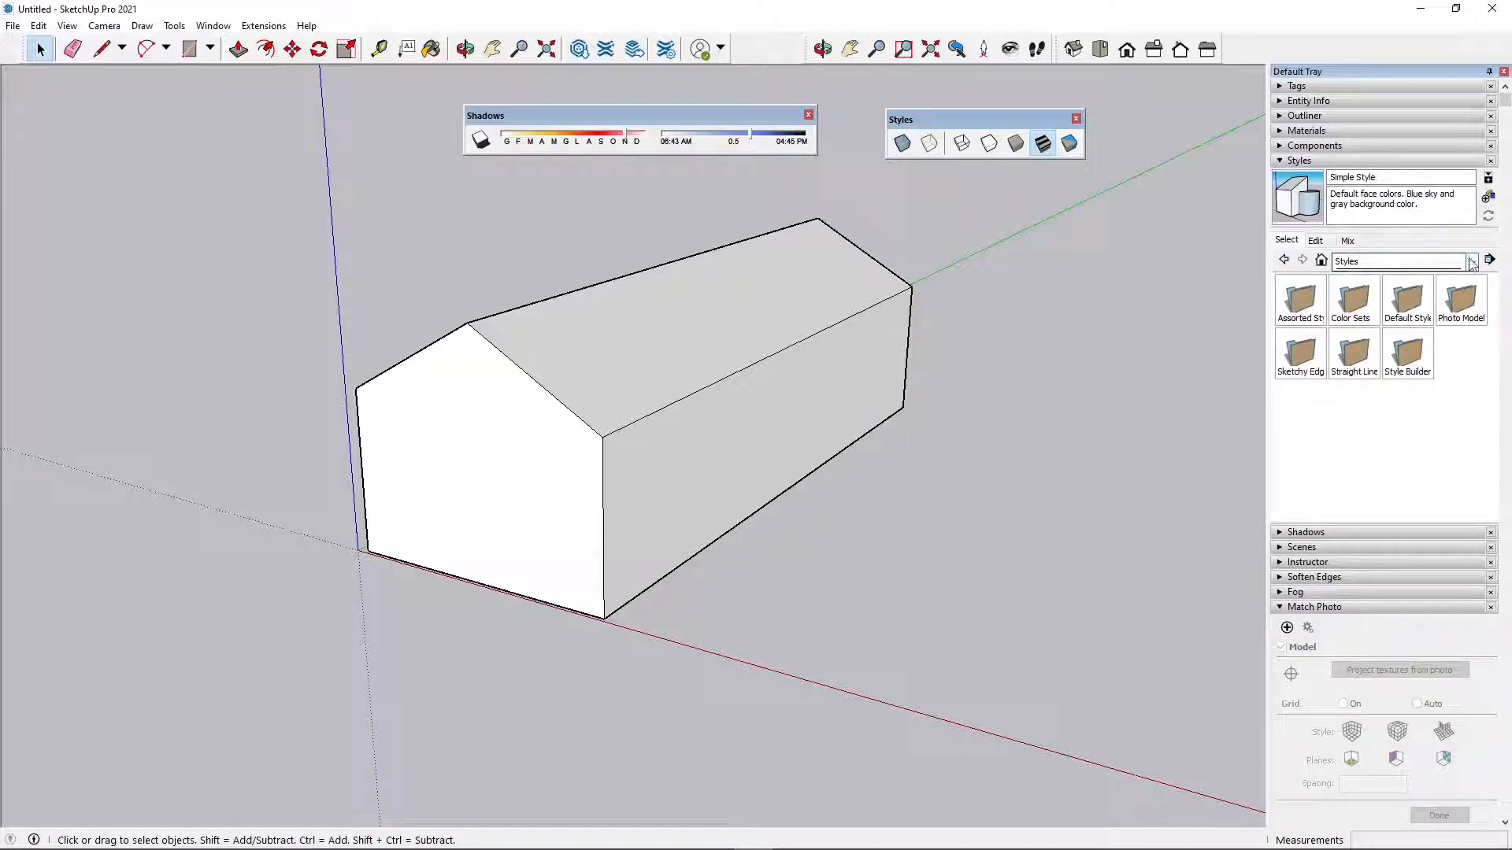
left_click(1452, 265)
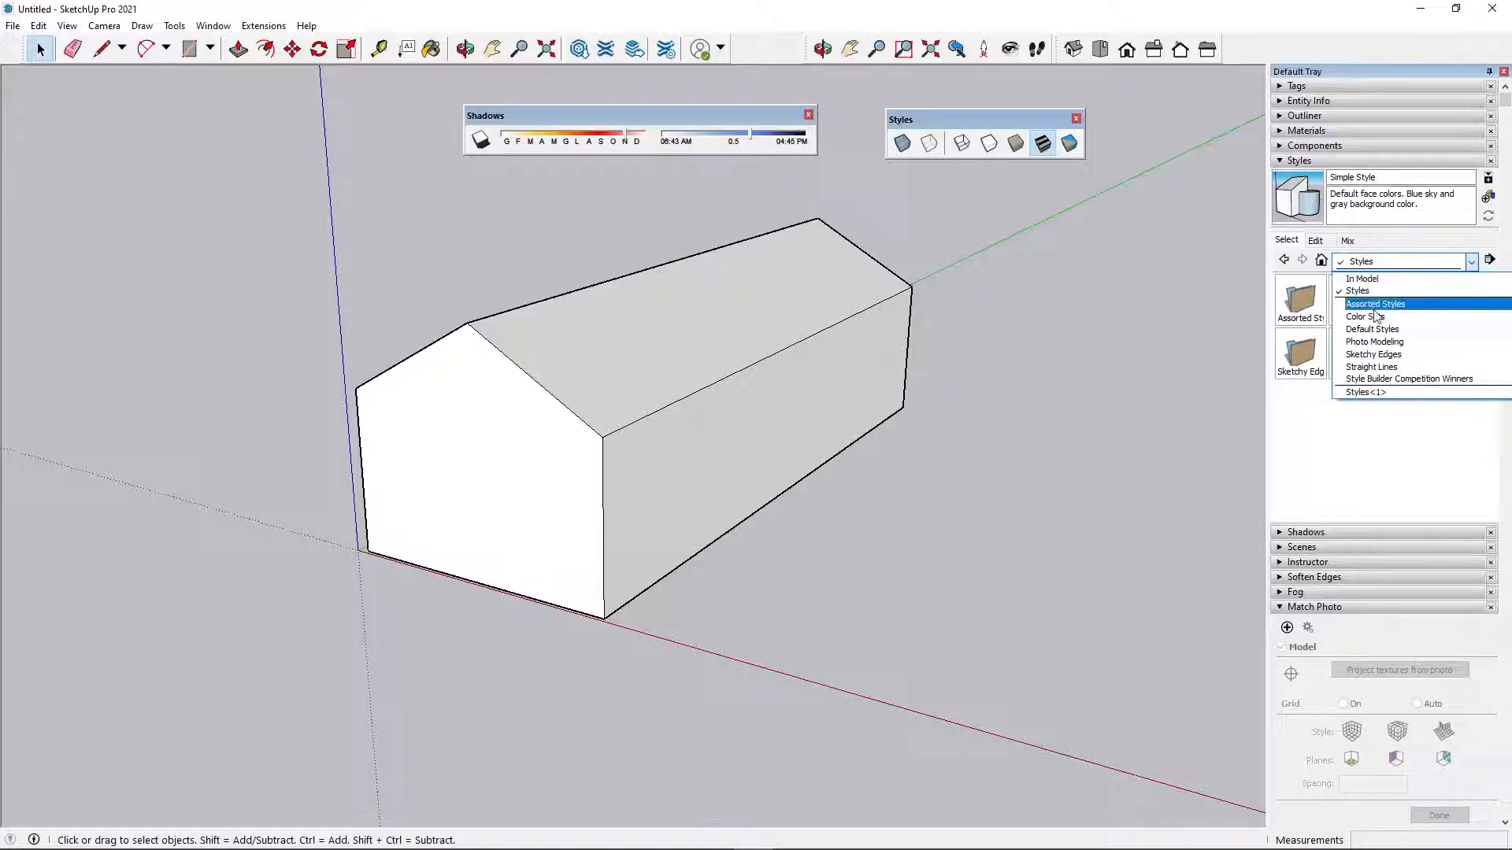
left_click(1374, 304)
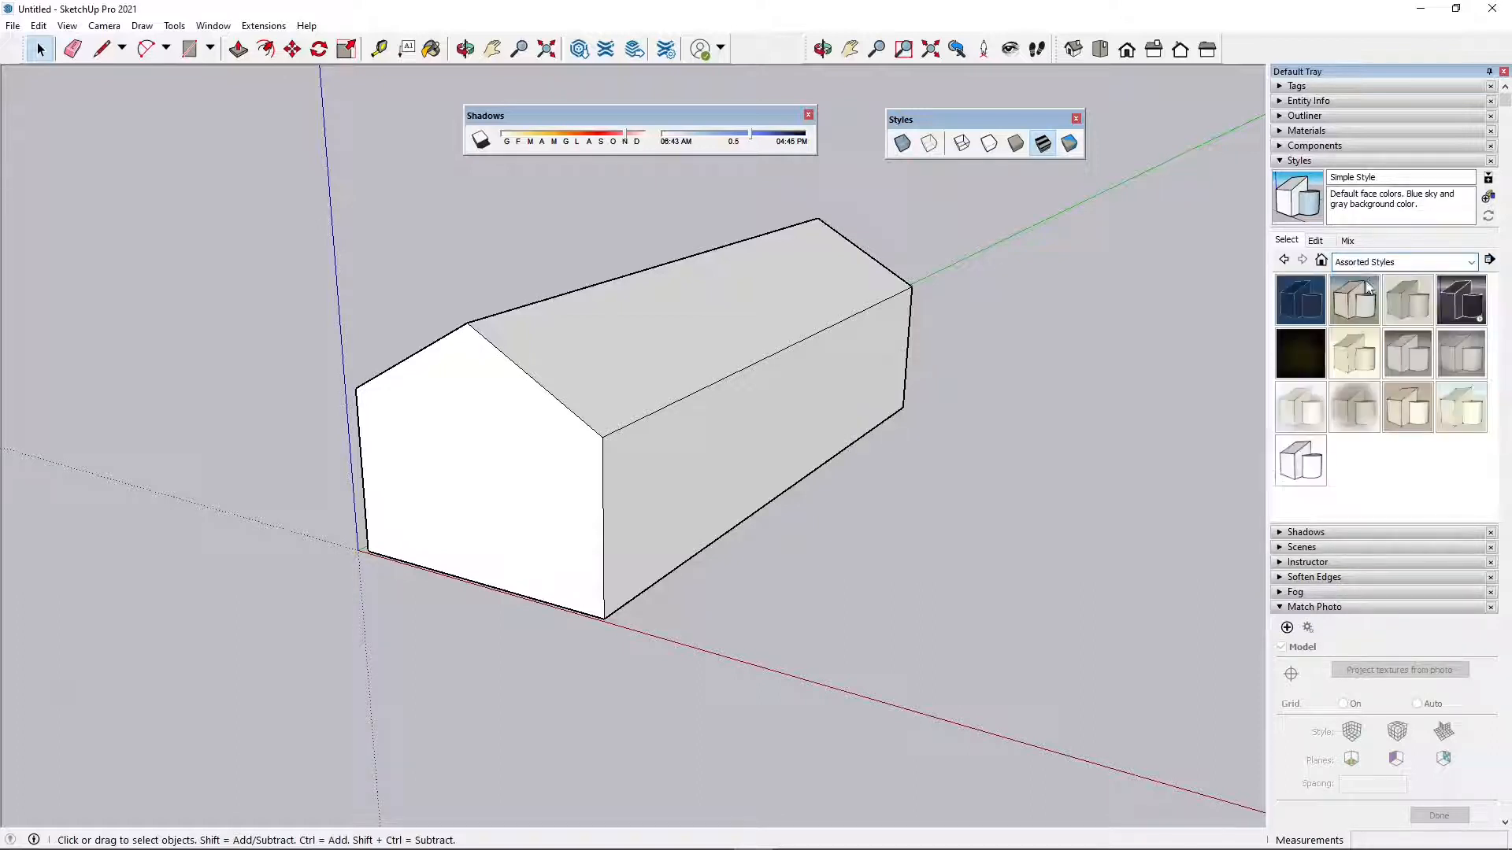
left_click(1490, 262)
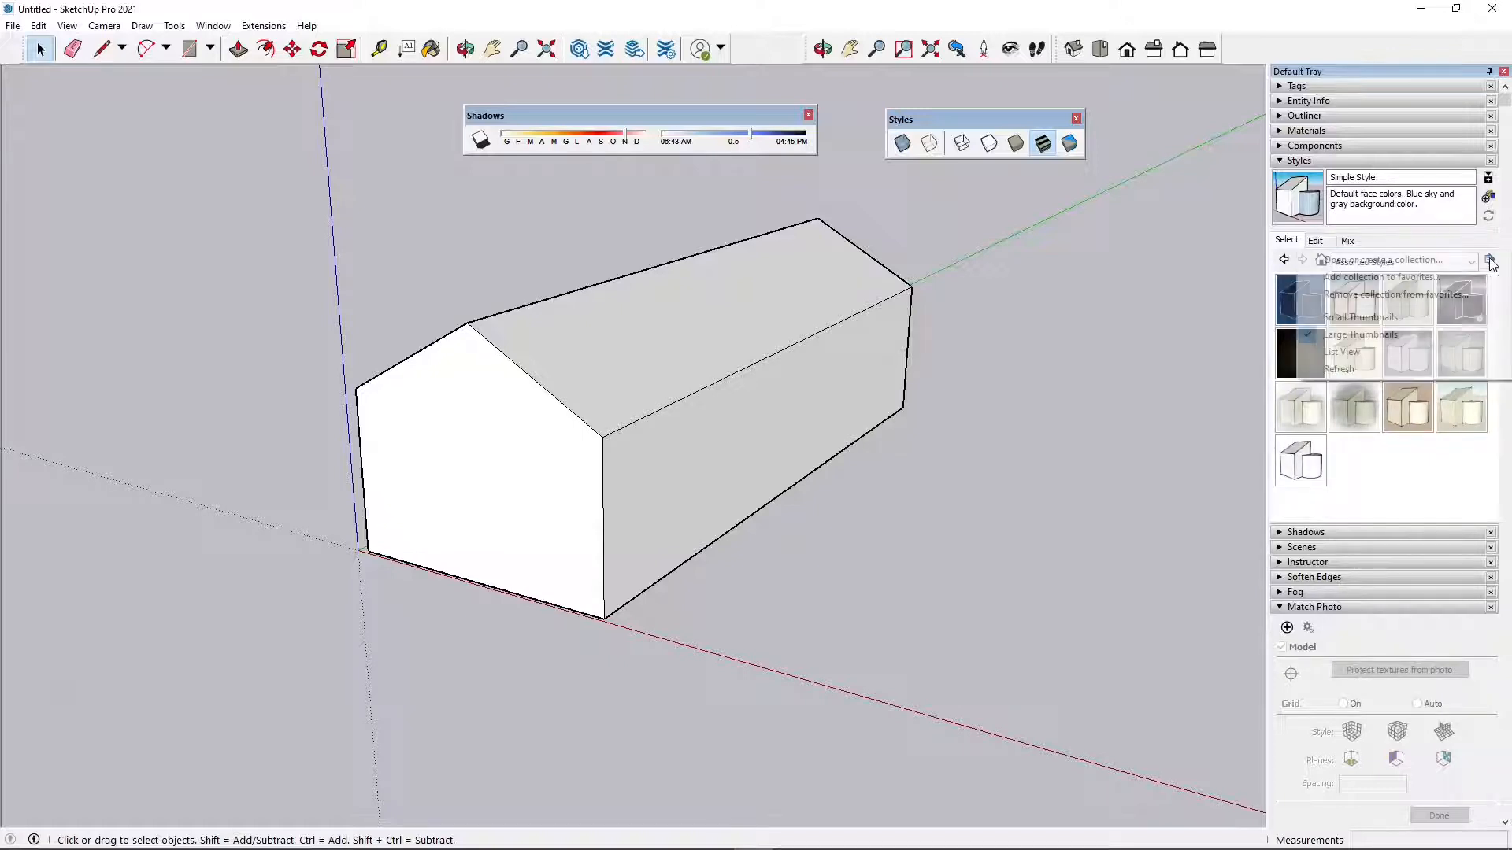
left_click(1347, 337)
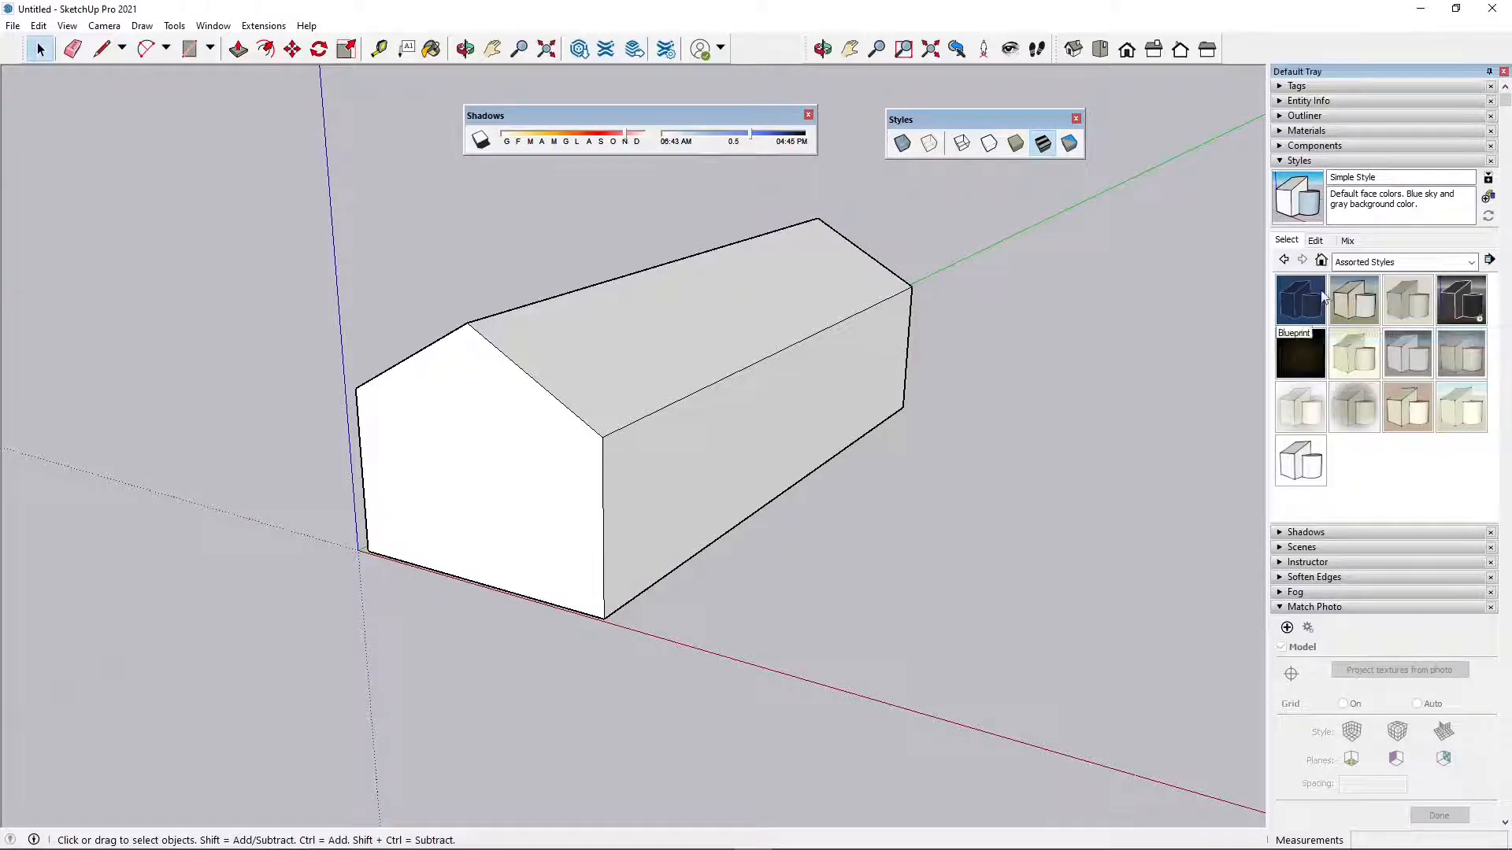
Preview the house in the Blueprint, Generic CAD and Monochrome Screen styles from slightly different angles
left_click(1314, 309)
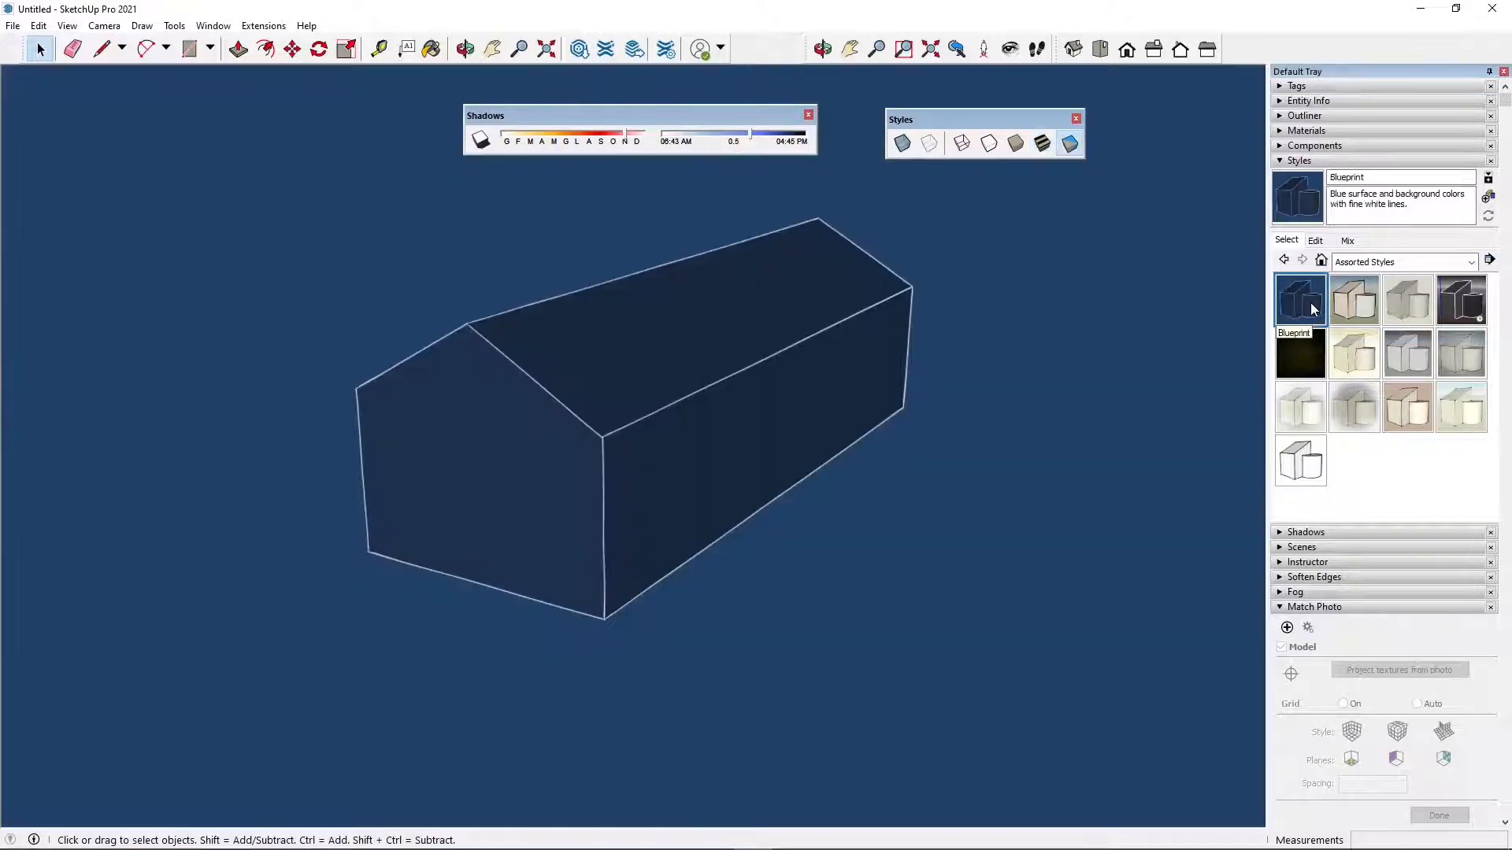
middle_click_drag(824, 483, 769, 465)
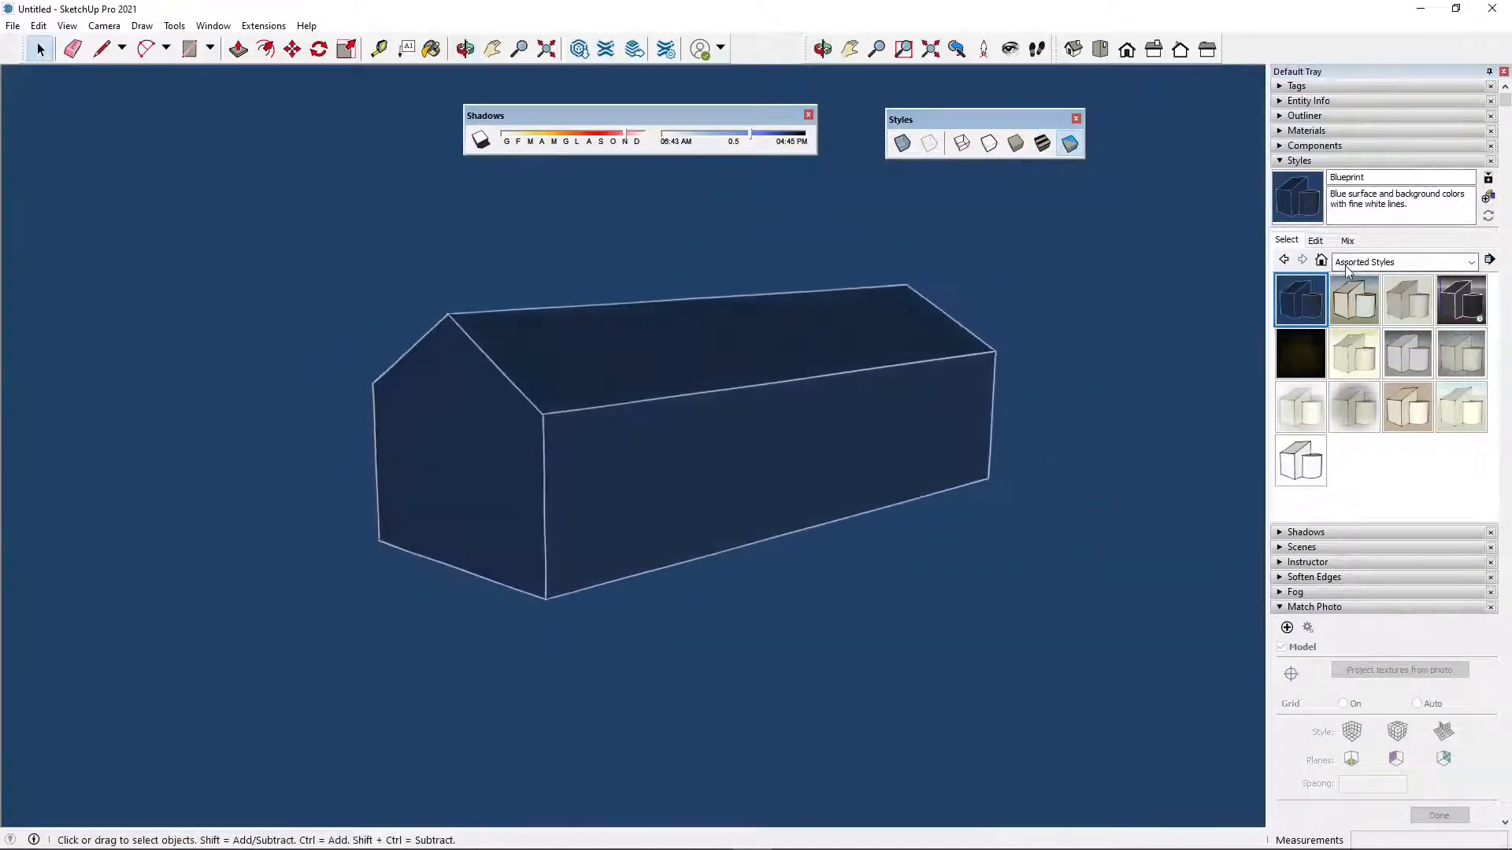
left_click(1446, 301)
middle_click_drag(666, 397, 651, 354)
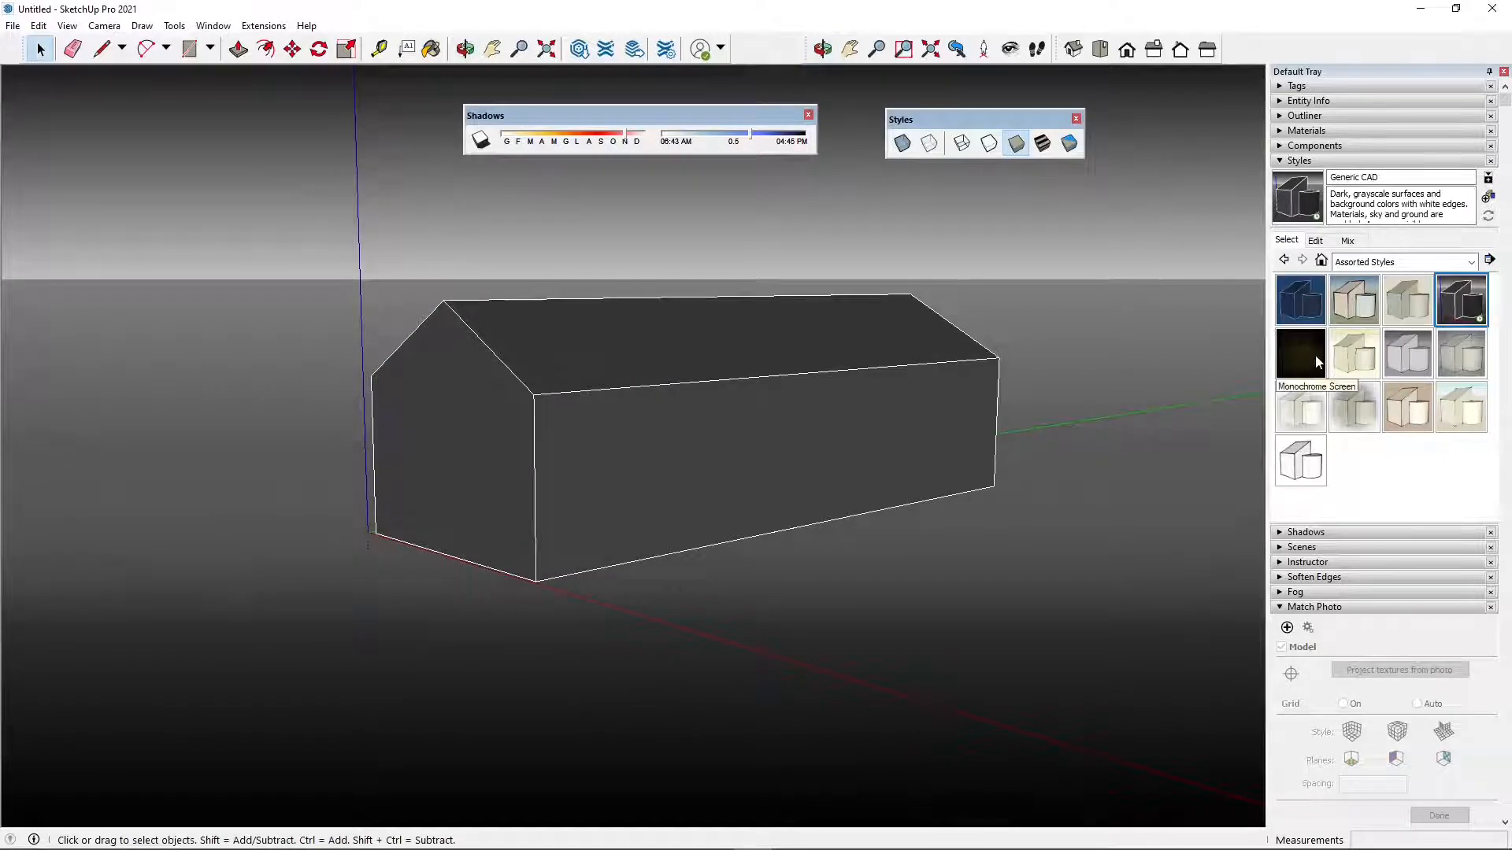
left_click(1314, 356)
middle_click_drag(489, 435, 834, 404)
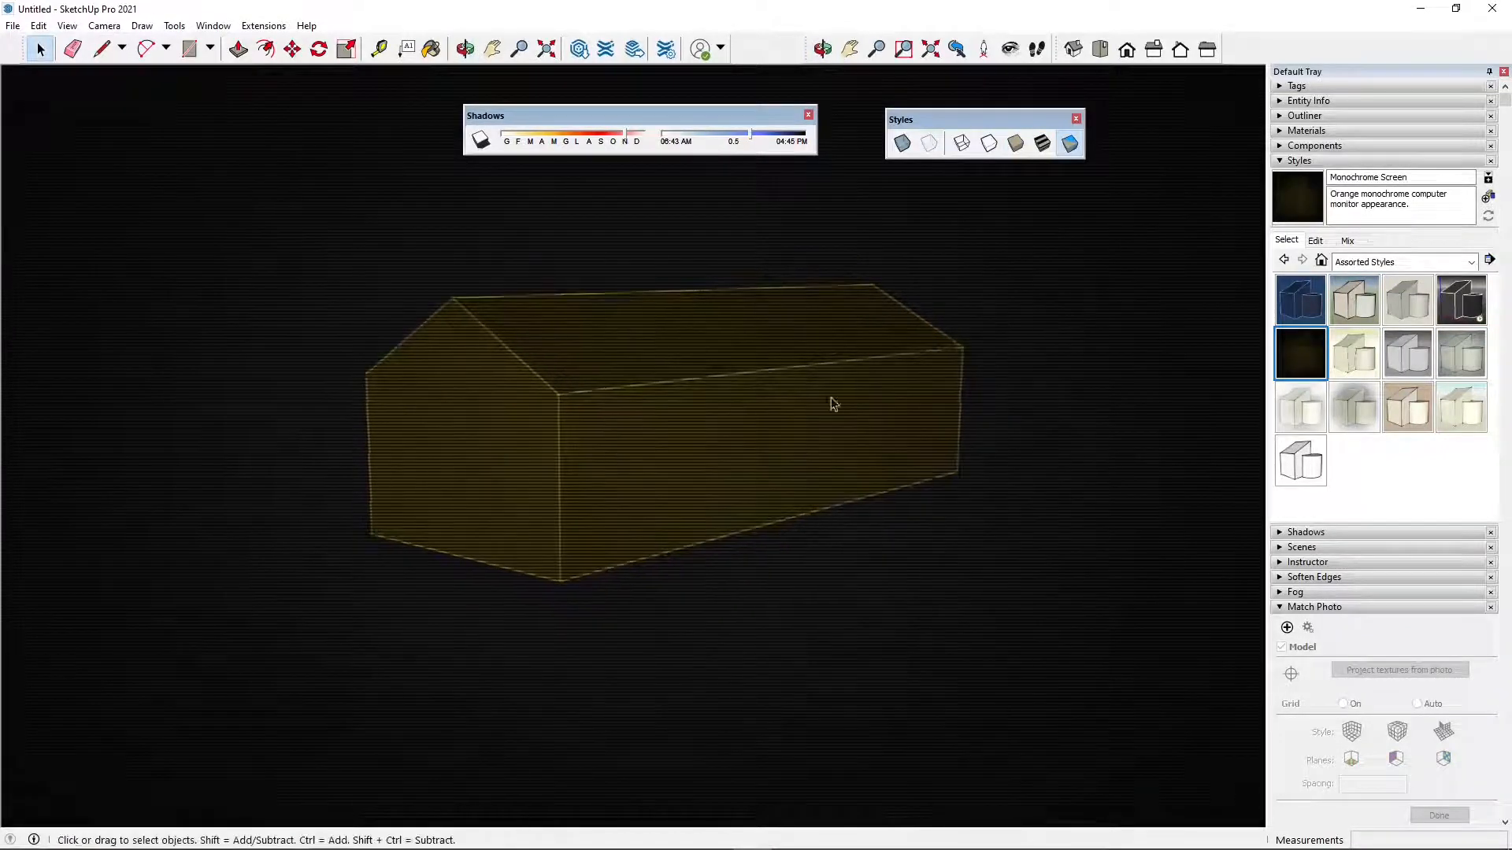
Preview the house in the Pencil on Tracing Paper and PSO Cursive styles while orbiting around it
left_click(1355, 355)
middle_click_drag(385, 451, 496, 513)
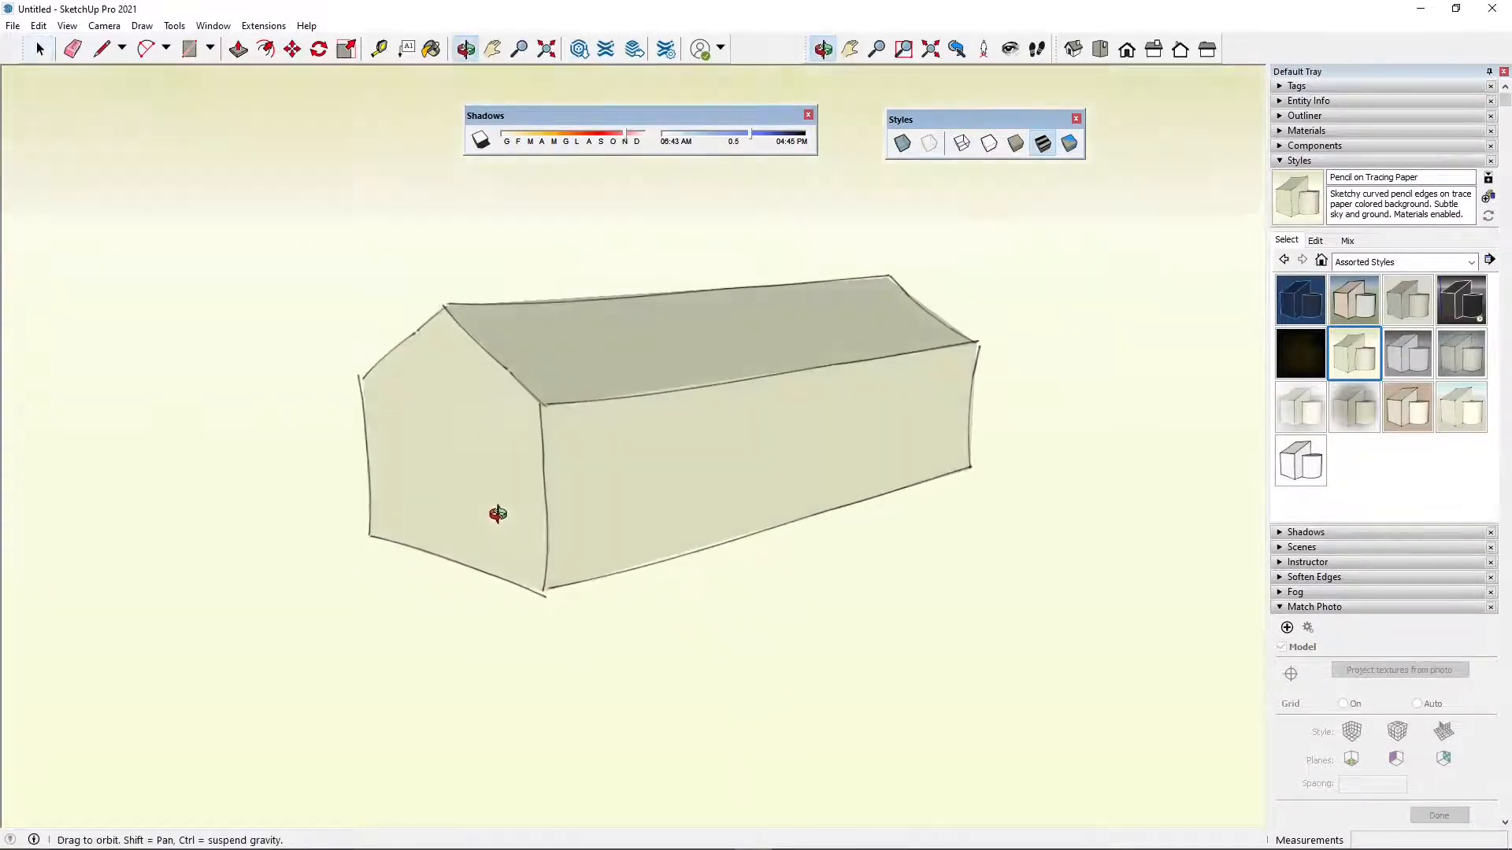
left_click(1418, 368)
middle_click_drag(532, 438, 541, 331)
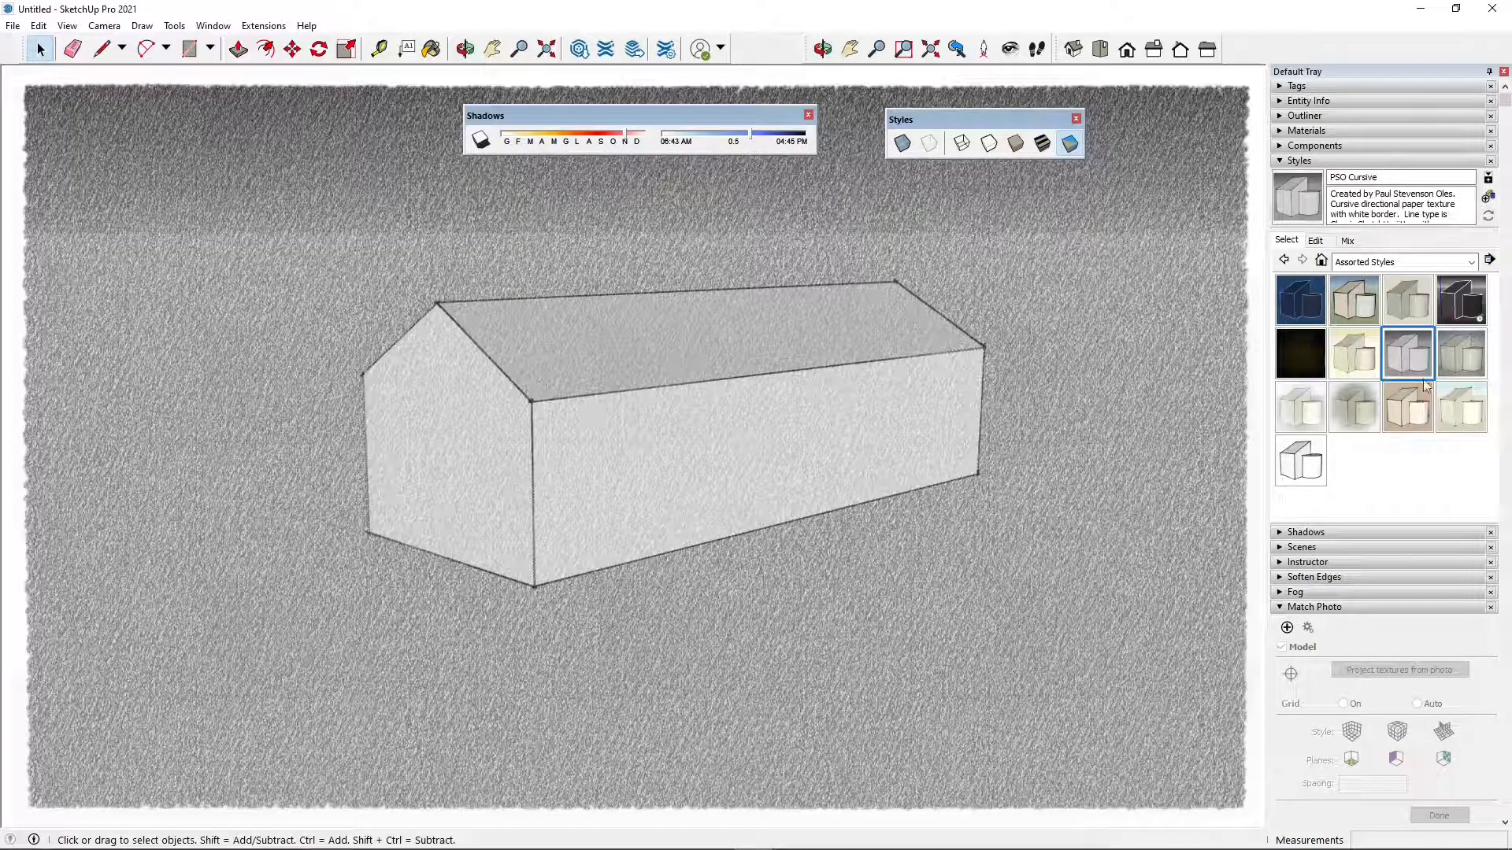
Preview the PSO Vignette, PSO Snow, Whiteboard with Dry Erase Marker, Watercolor Paper with Pencil and Scribble on Masonite styles on the house
left_click(1352, 410)
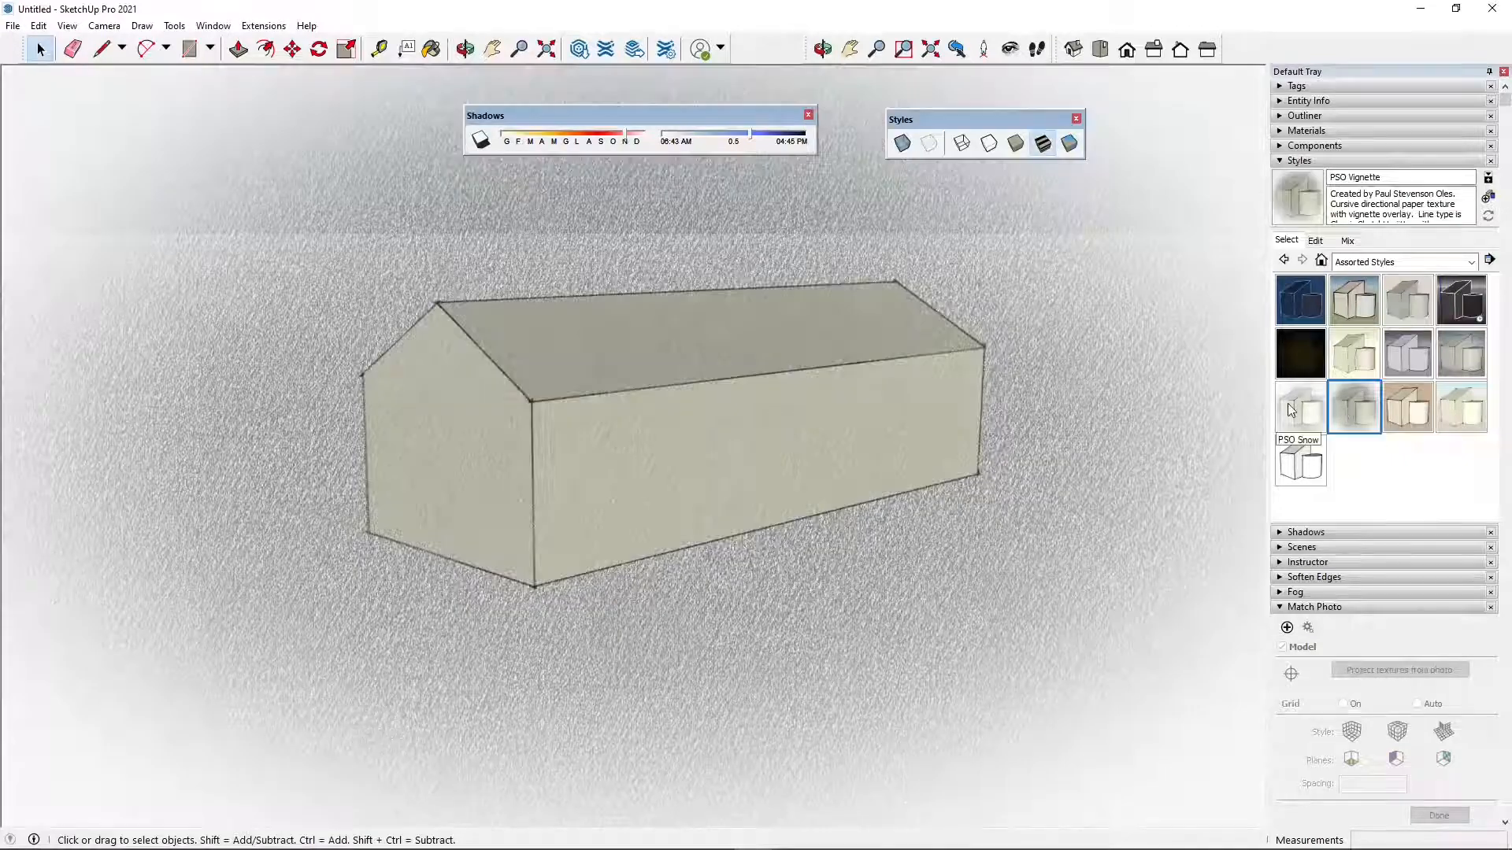
left_click(1292, 411)
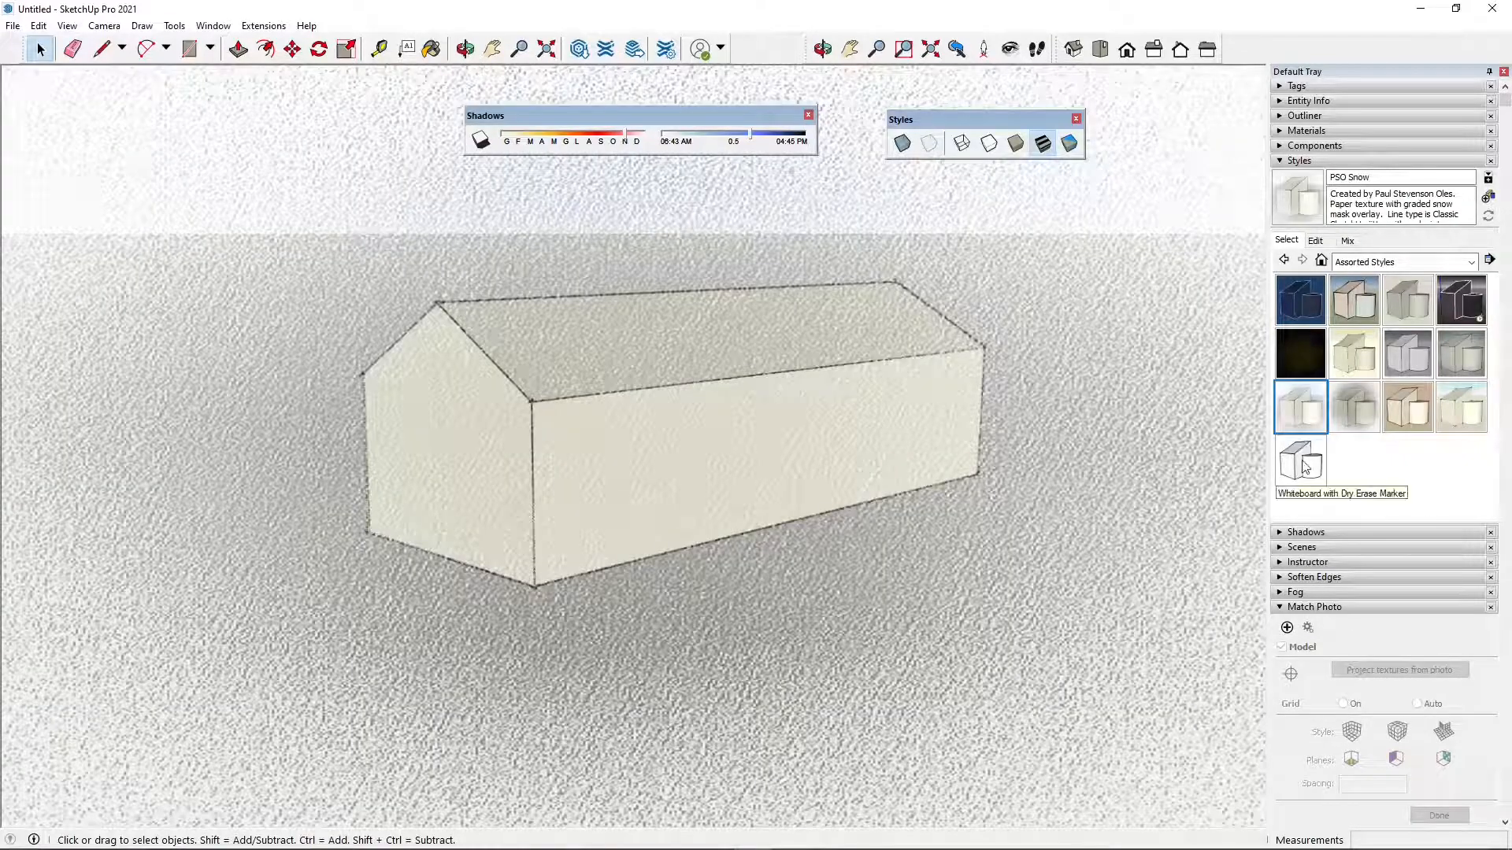
left_click(1304, 467)
left_click(1470, 426)
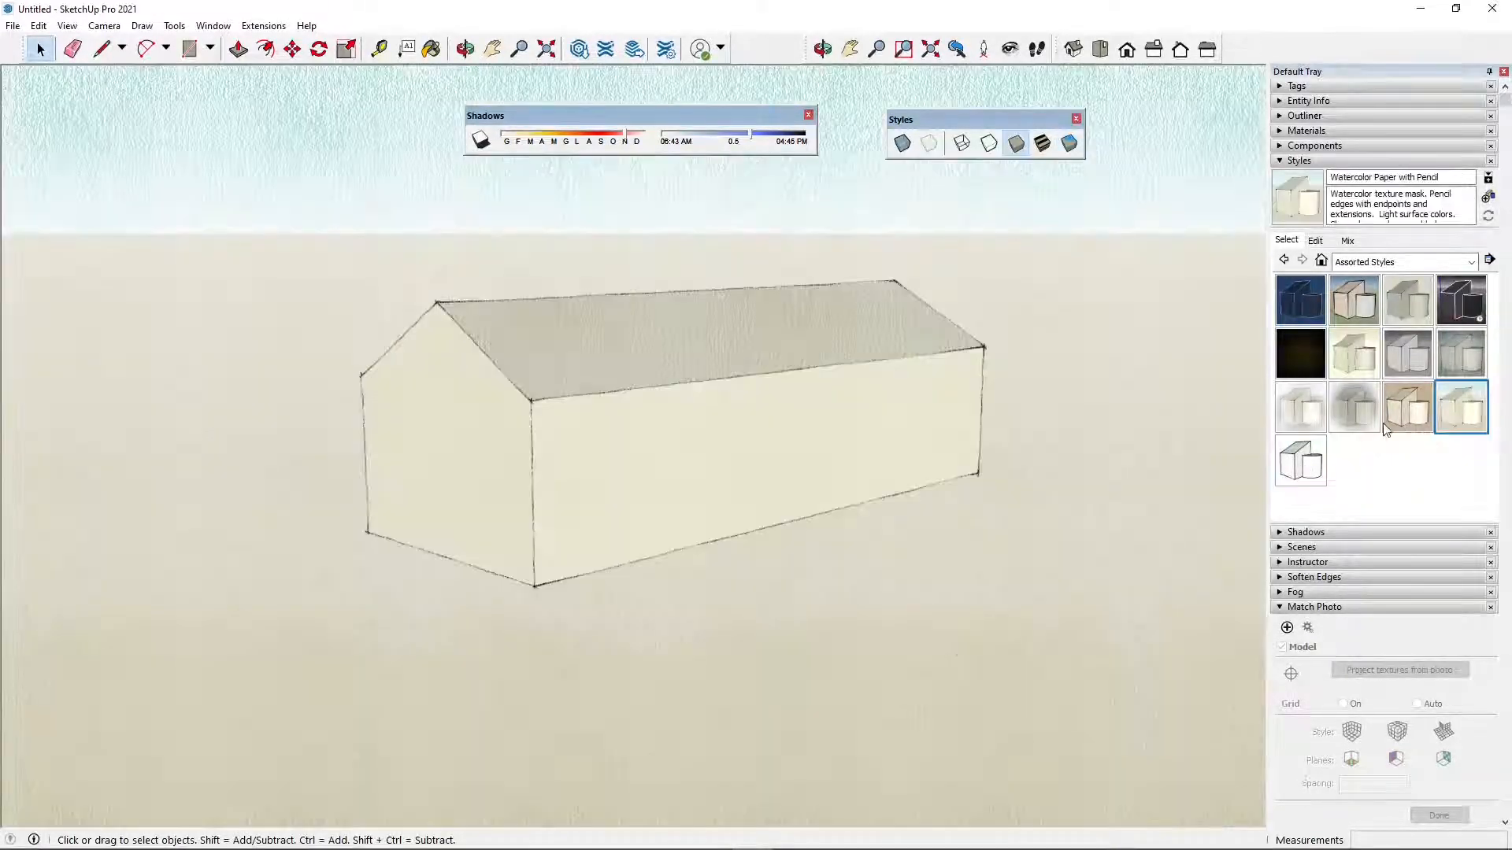
left_click(1408, 411)
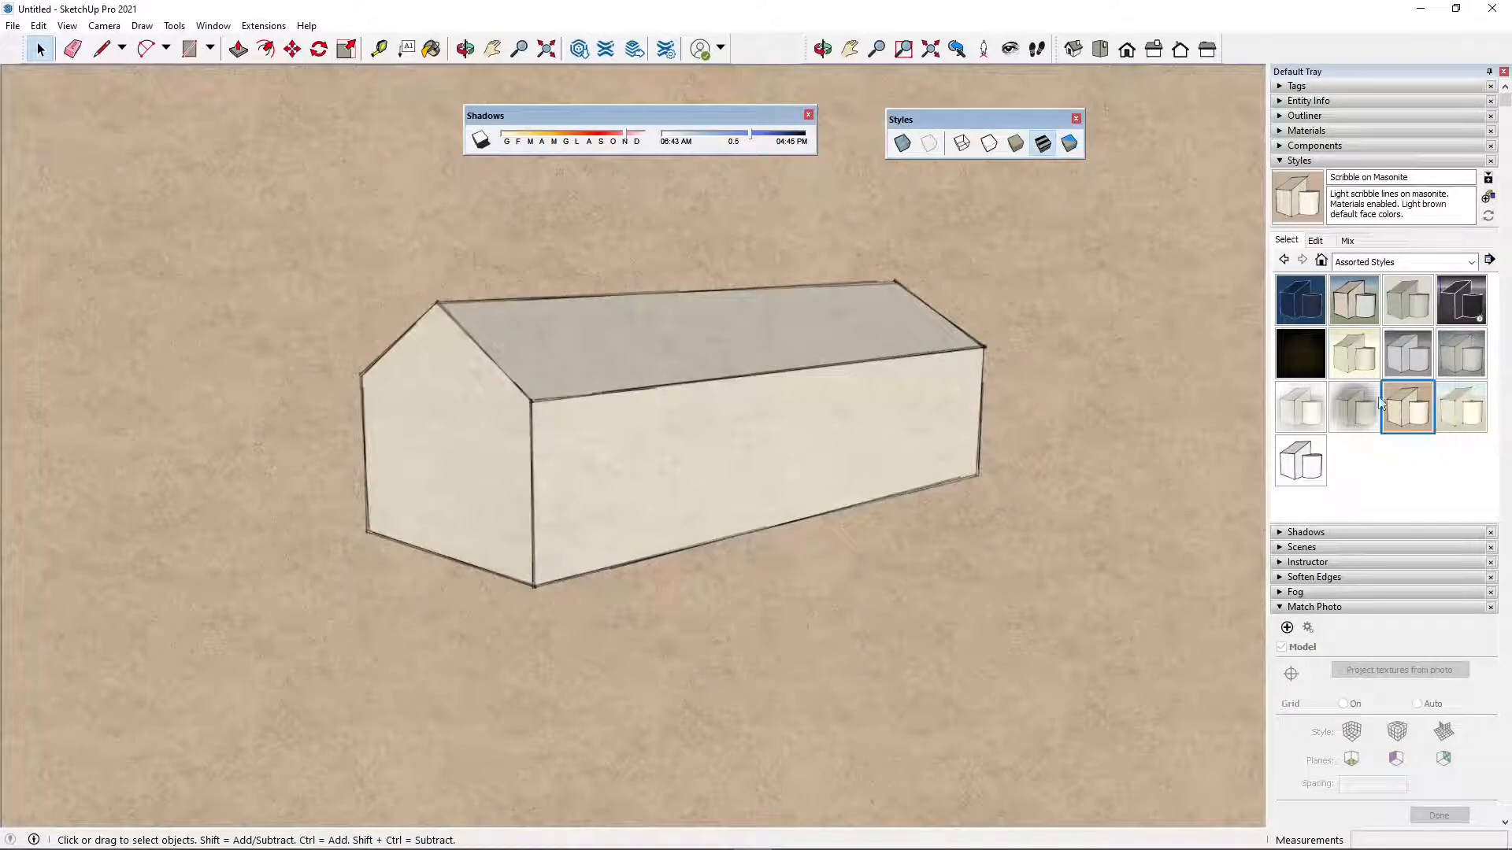
Open the Color Sets collection and try its styles on the house, including Blue and Orange
left_click(1469, 262)
left_click(1388, 326)
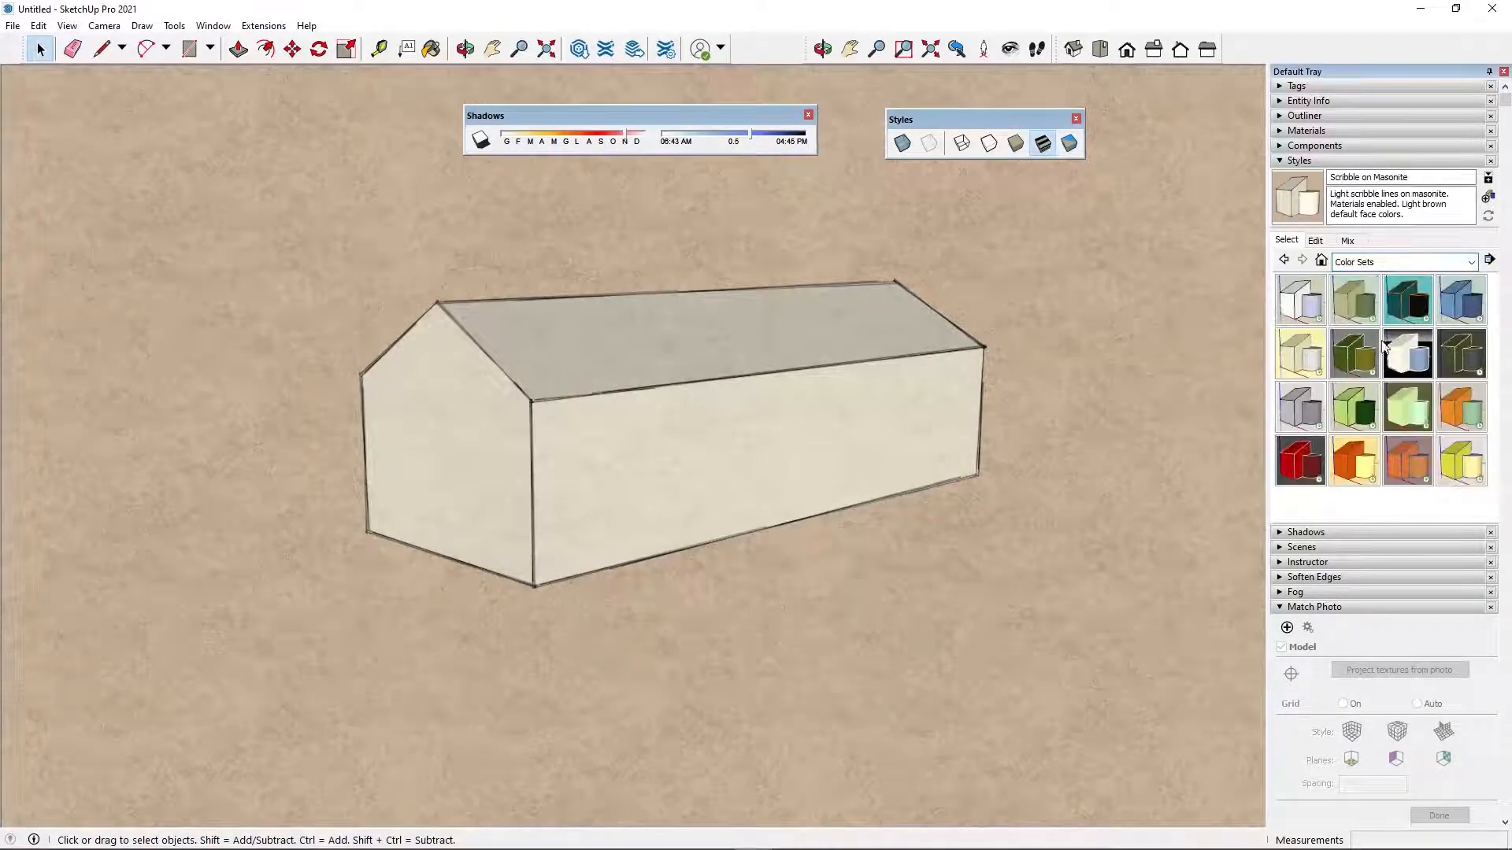
left_click(1410, 358)
left_click(1409, 313)
Open the Sketchy Edges collection and preview Classic SketchUp Jitter with Endpoints, Chalk on Greenboard and Chalk on Blackboard on the house
left_click(1471, 262)
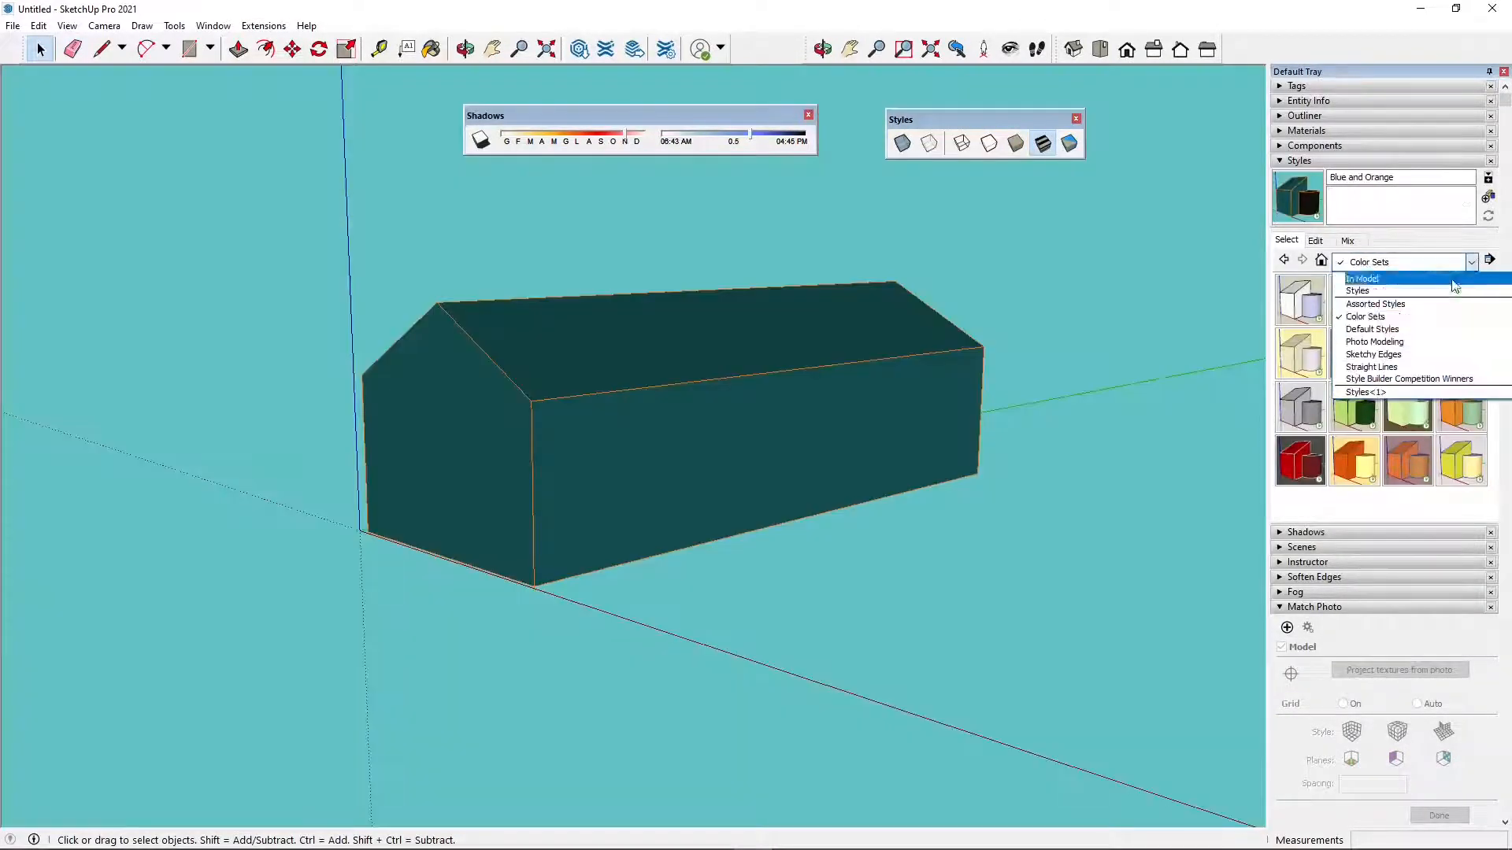
left_click(1374, 354)
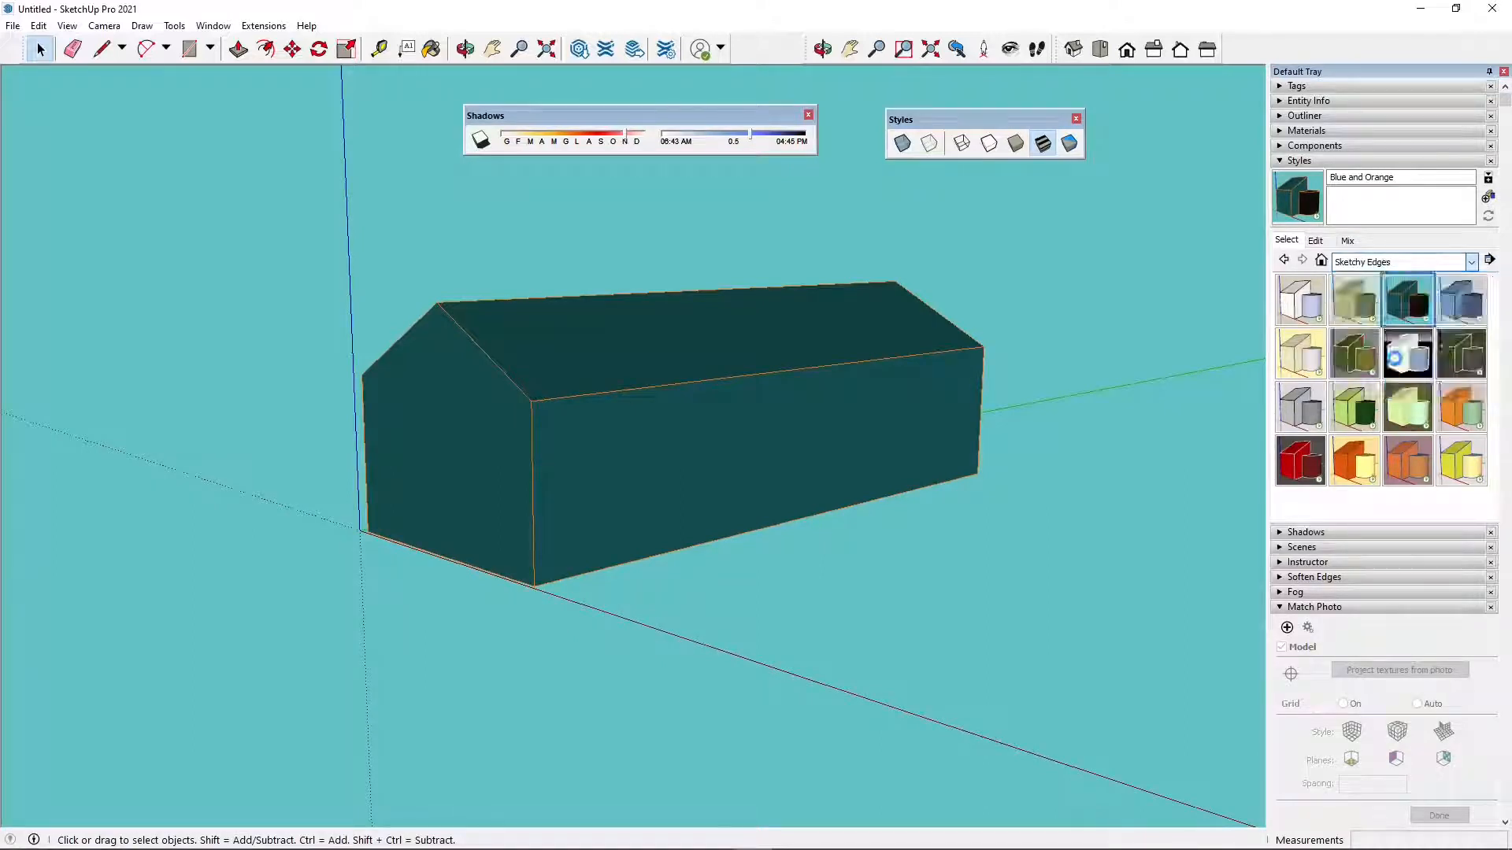
left_click(1380, 369)
left_click(1356, 405)
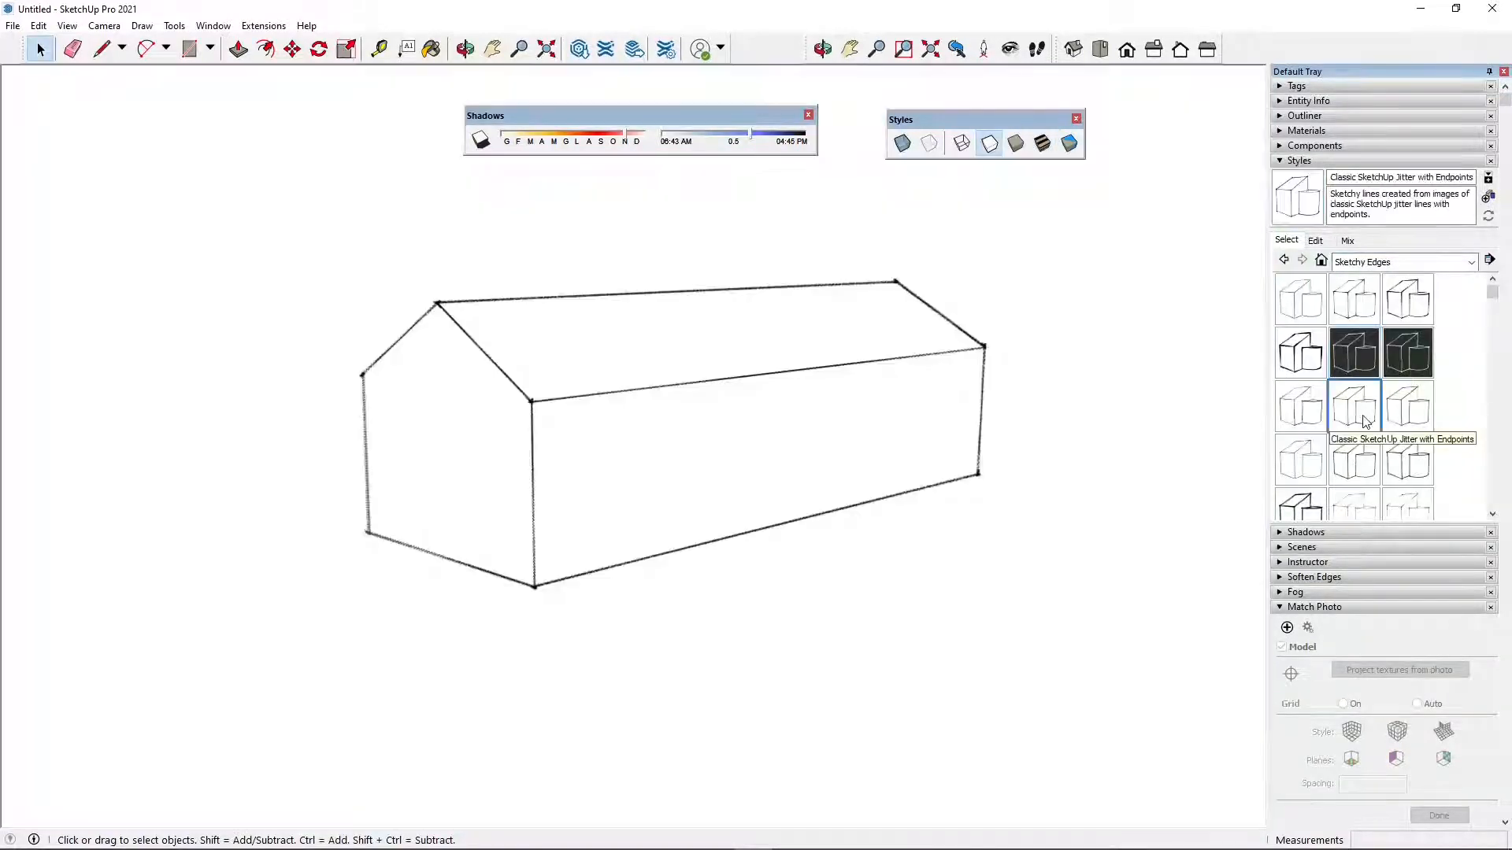
left_click(1394, 368)
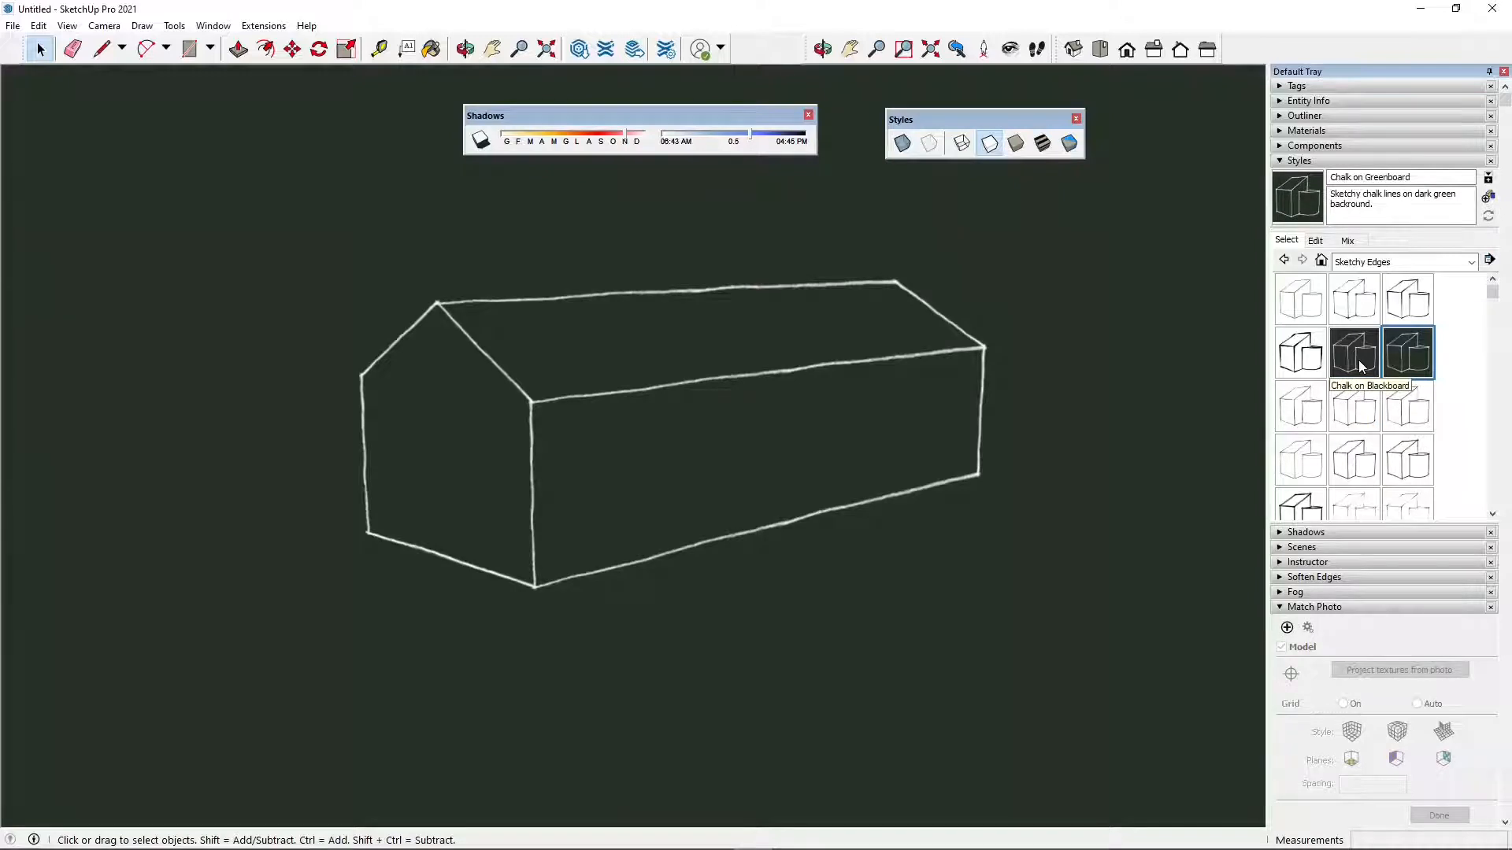
left_click(1361, 367)
Preview further Sketchy Edges styles on the house, including Dry Erase Marker Wide, Pen Curved, Wires and Watercolor
scroll(1402, 415, "down", 1)
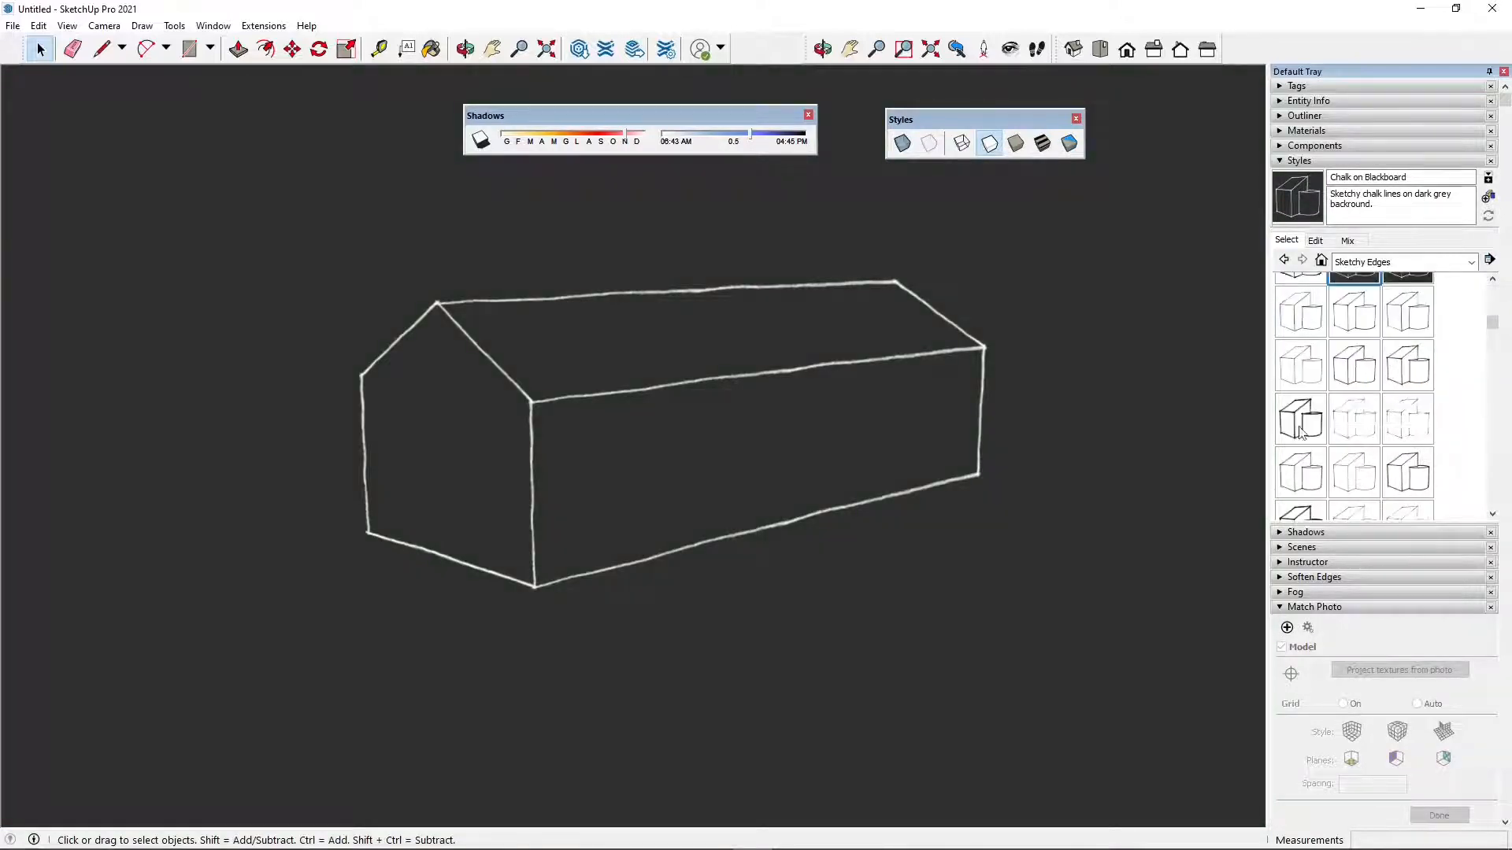
left_click(1301, 425)
scroll(1301, 394, "down", 1)
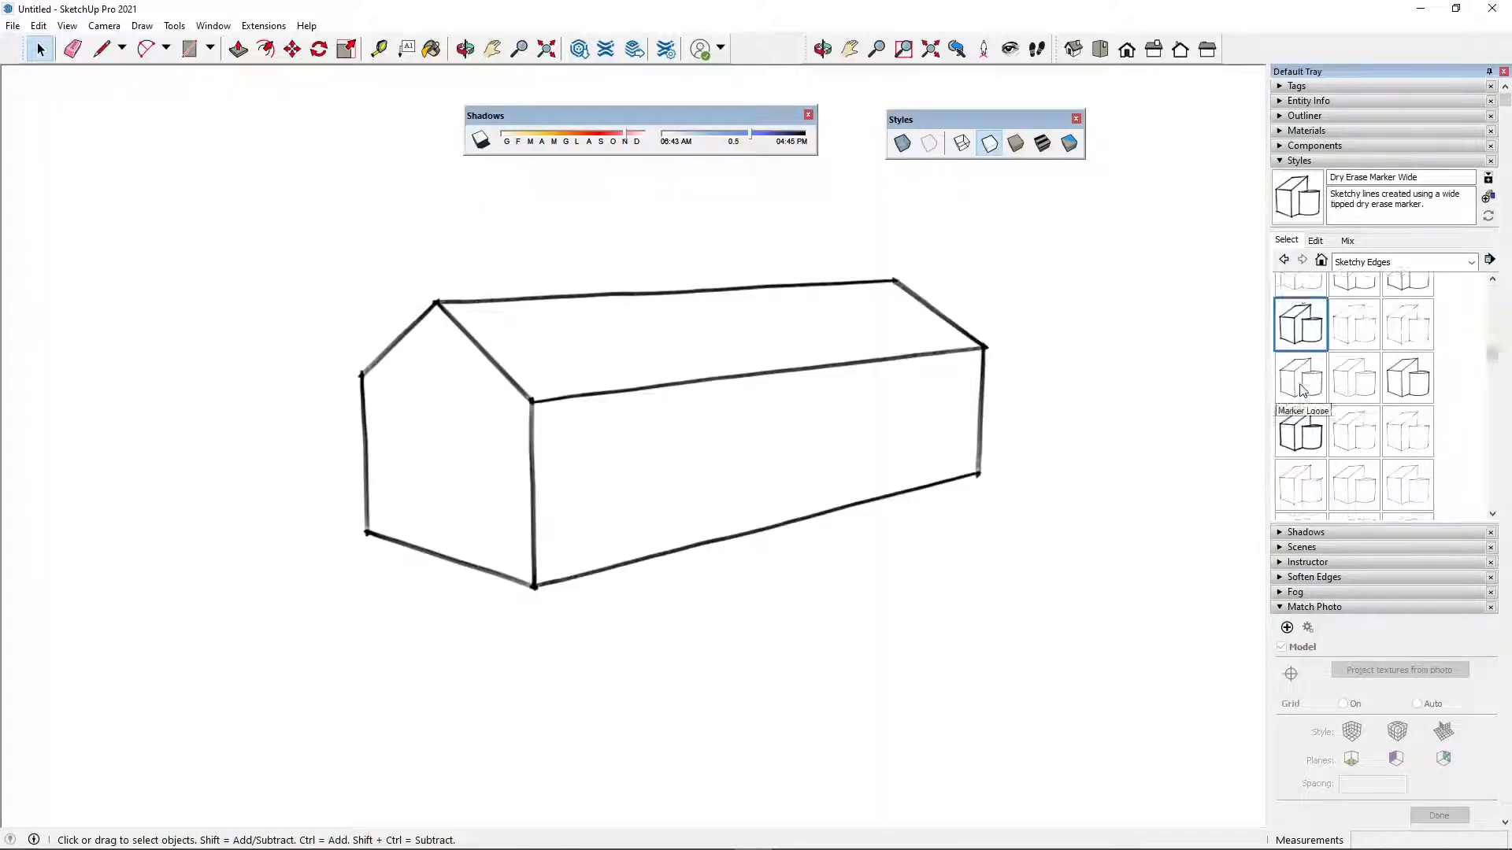
left_click(1301, 391)
scroll(1291, 402, "down", 2)
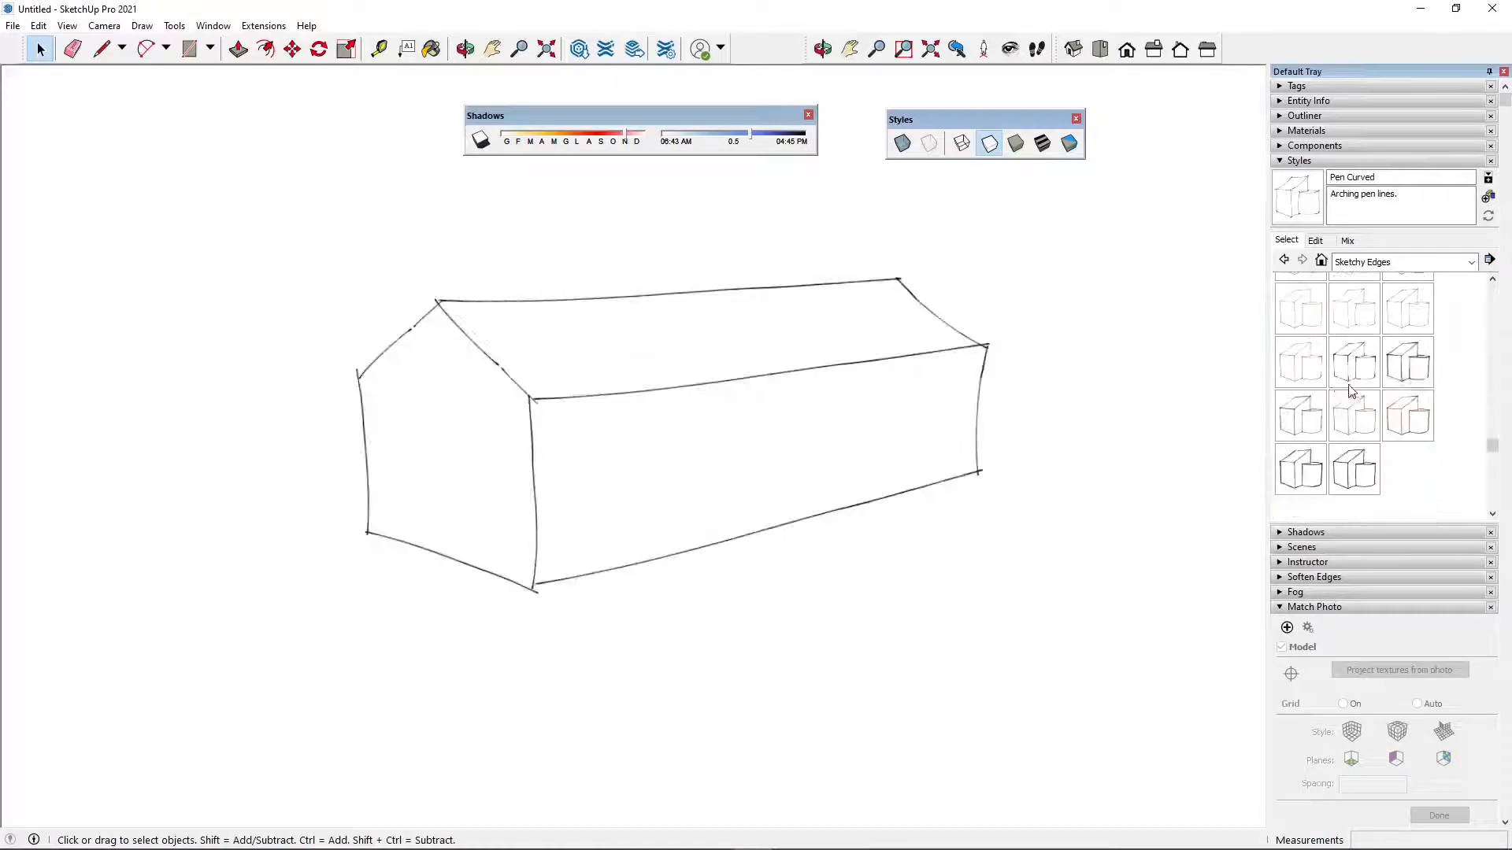
left_click(1358, 429)
left_click(1300, 471)
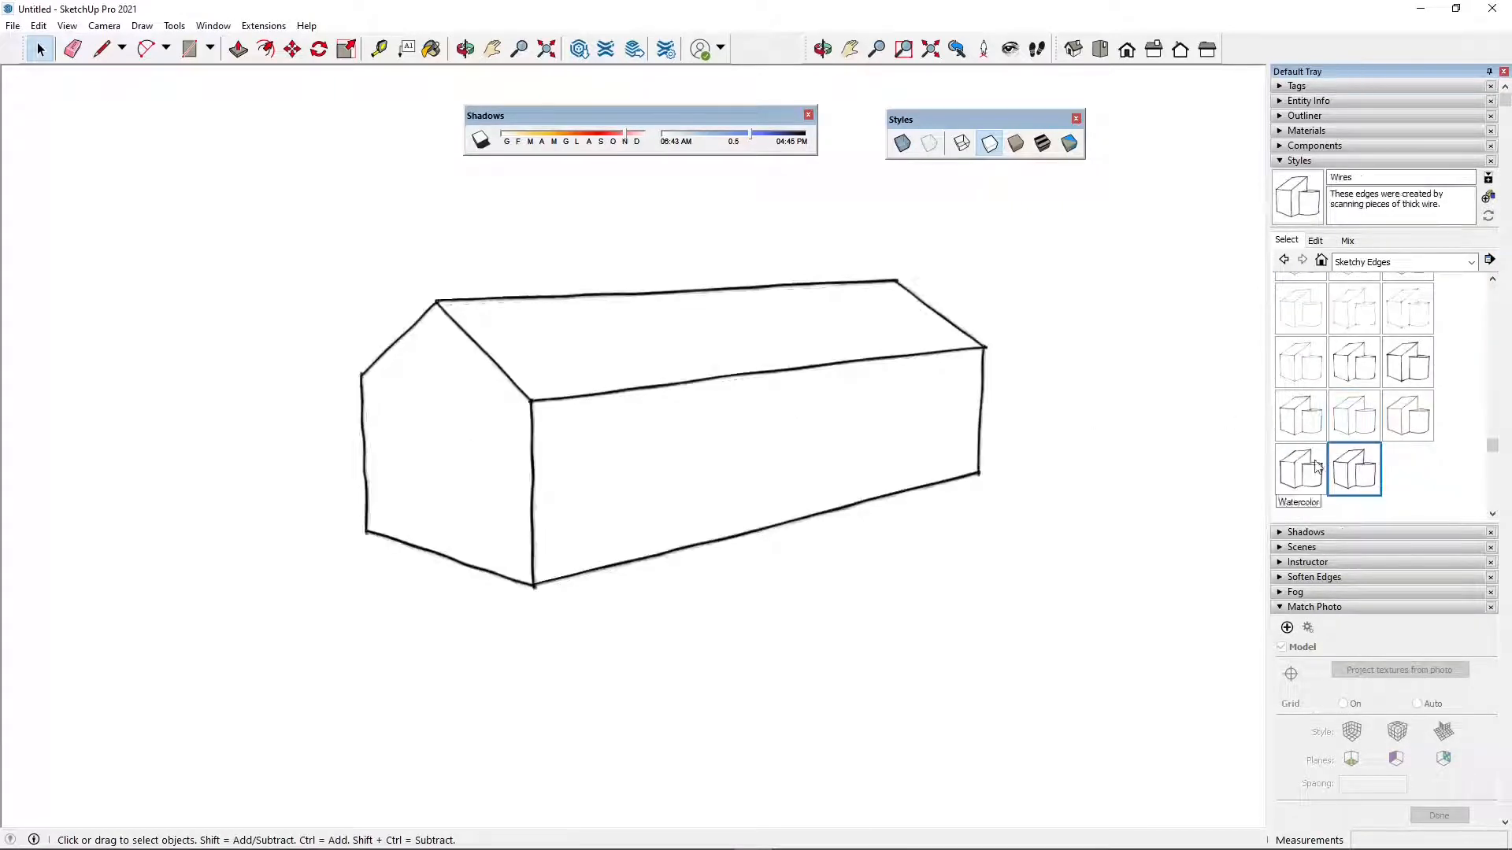
Return to the start of the Sketchy Edges collection and apply Chalk on Greenboard to the house again
scroll(1374, 359, "up", 2)
scroll(1374, 358, "up", 1)
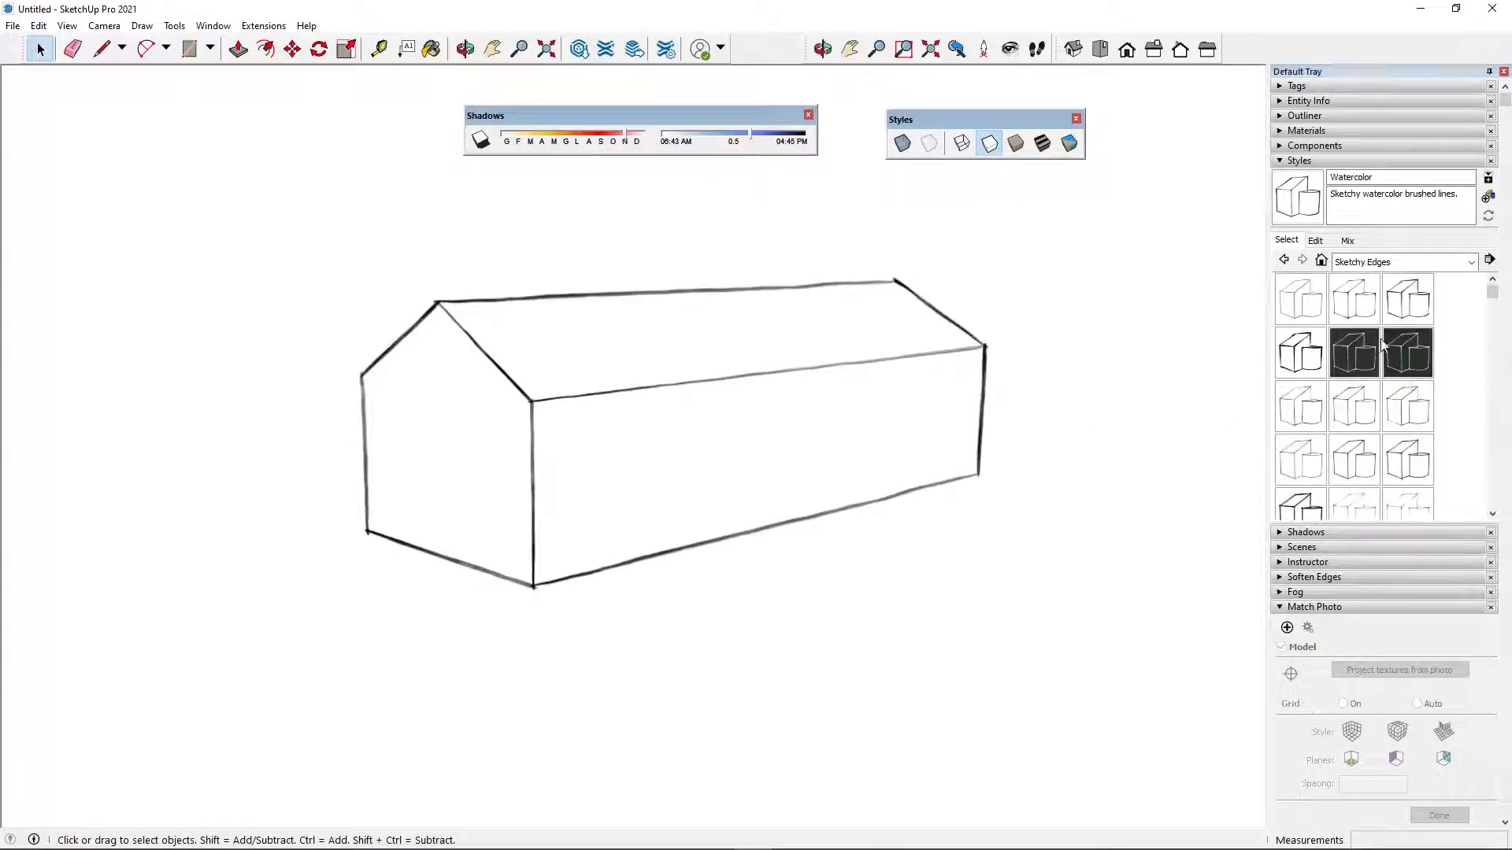
left_click(1406, 356)
Open the Straight Lines collection and compare Straight Lines 03pix and 04pix on the house, leaving 04pix applied
left_click(1471, 262)
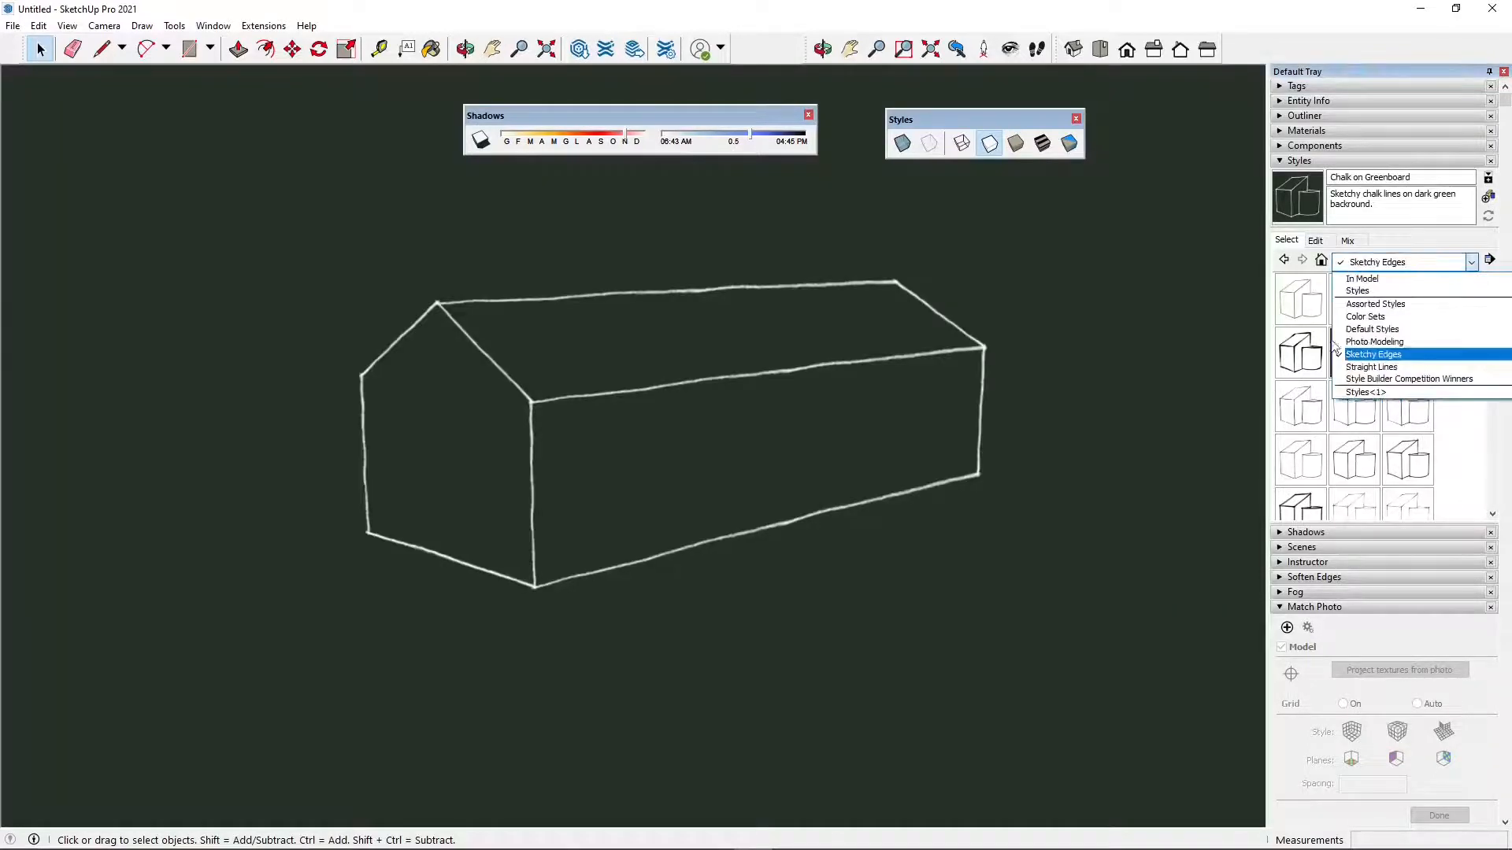
left_click(1377, 373)
left_click(1399, 318)
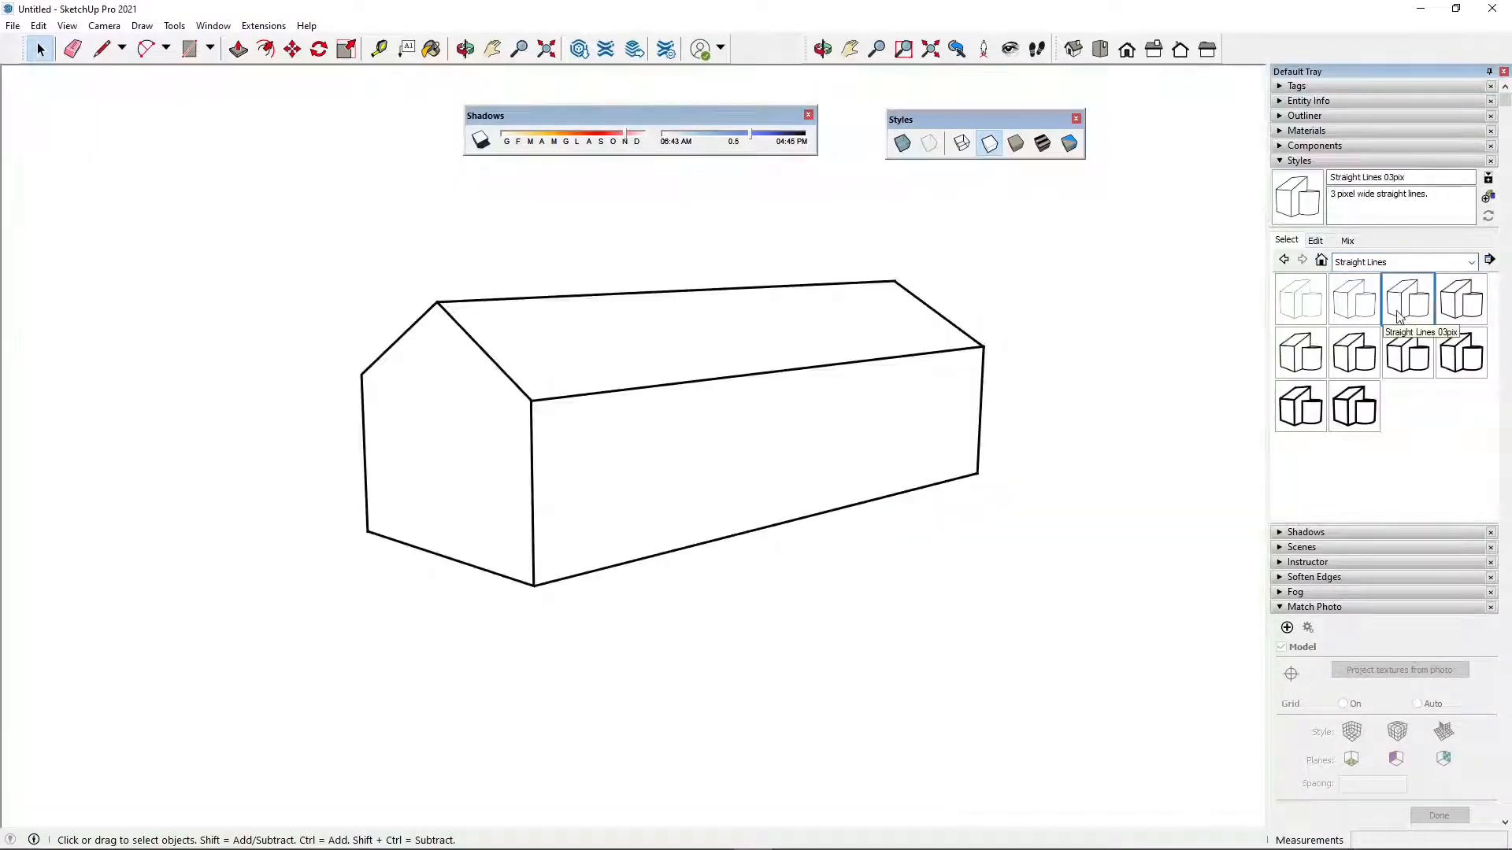
left_click(1475, 308)
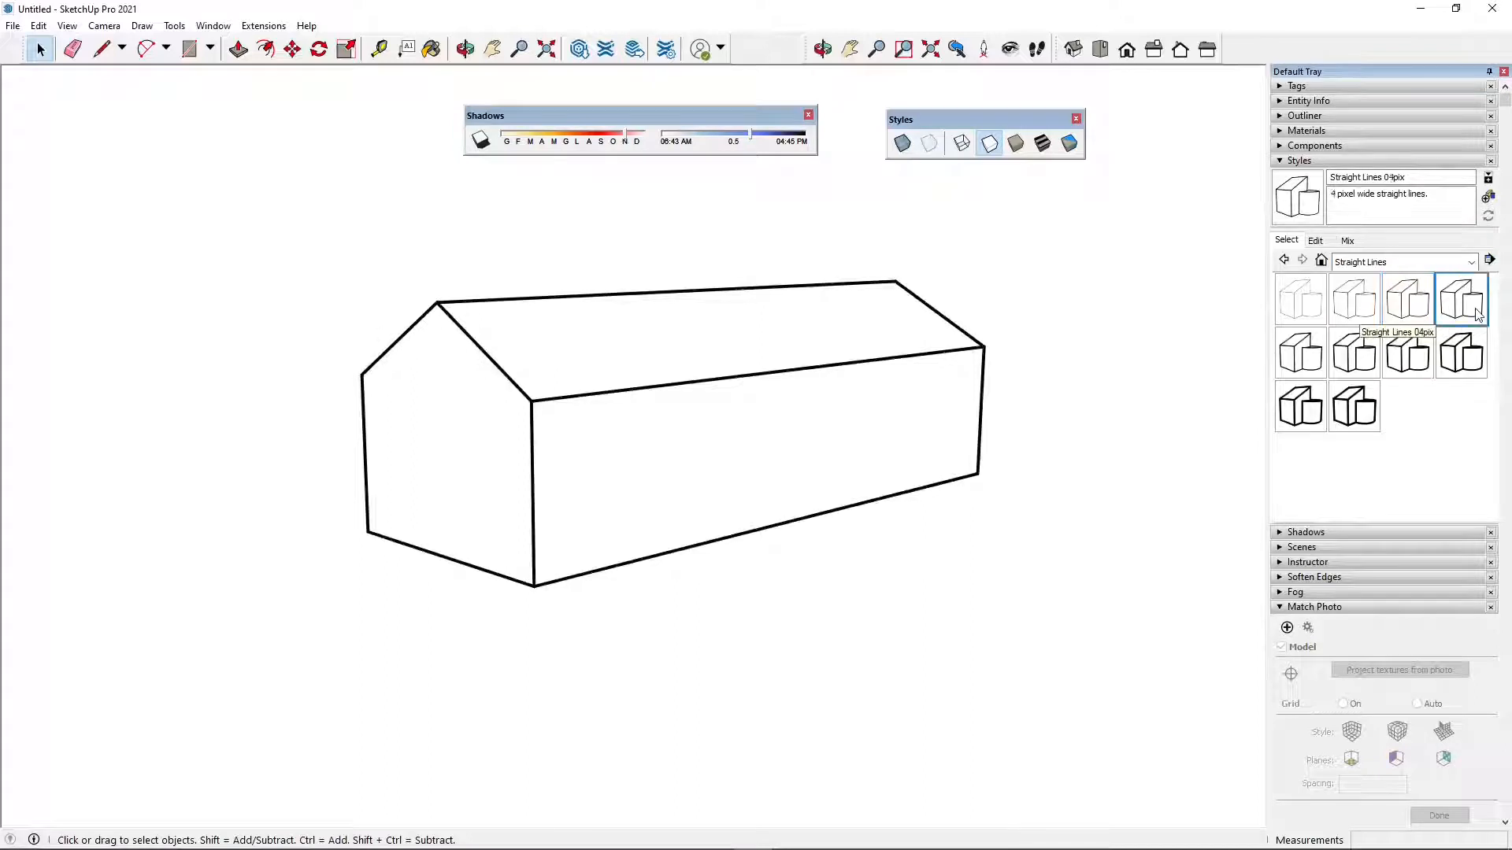
Compare heavier Straight Lines styles on the house, including 06pix and 10pix, and view the 10pix edges more closely
left_click(1461, 359)
left_click(1359, 368)
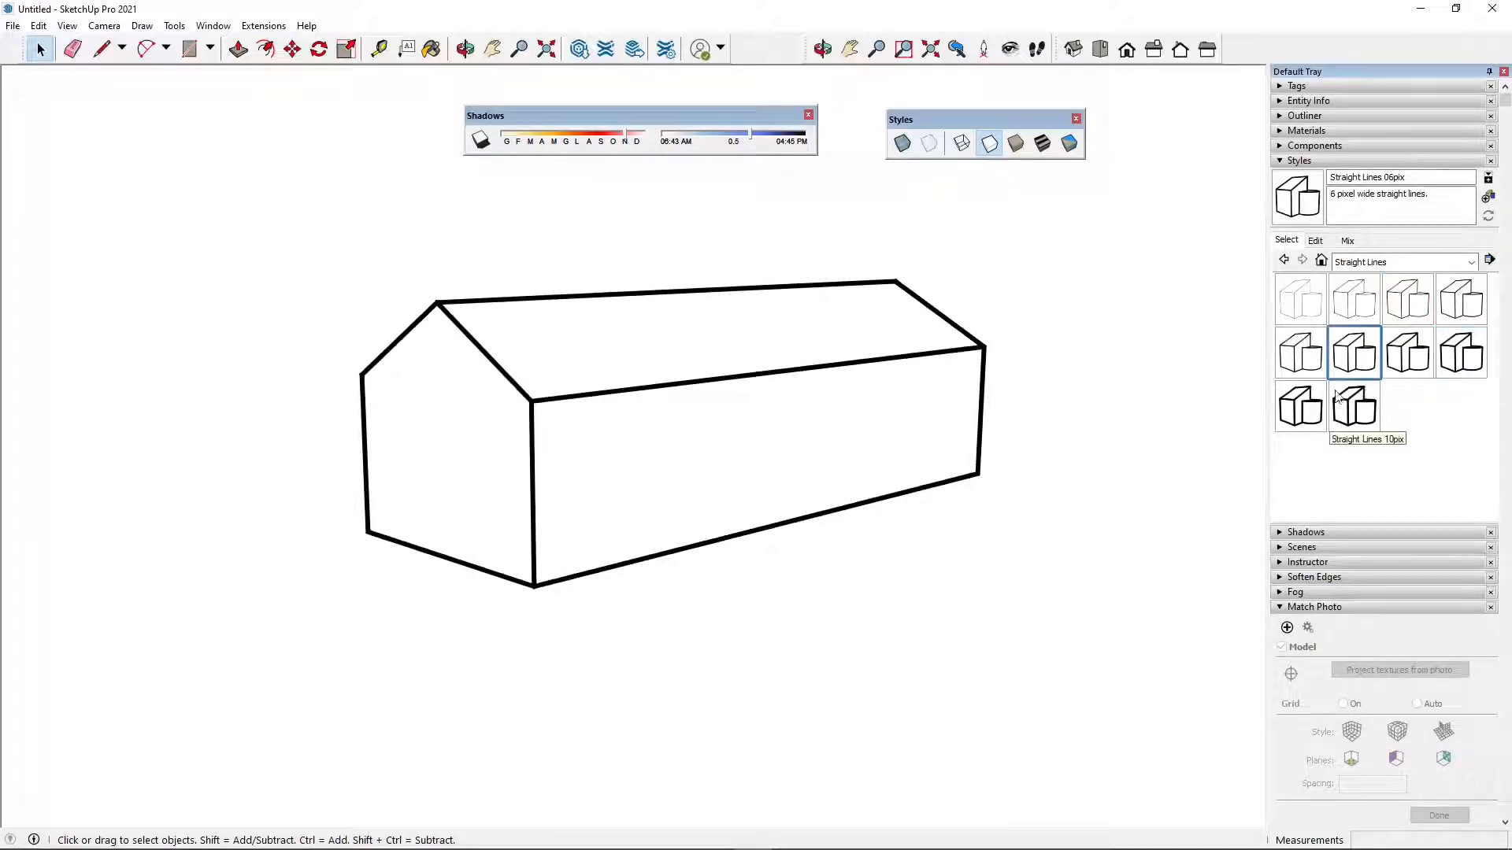
left_click(1348, 404)
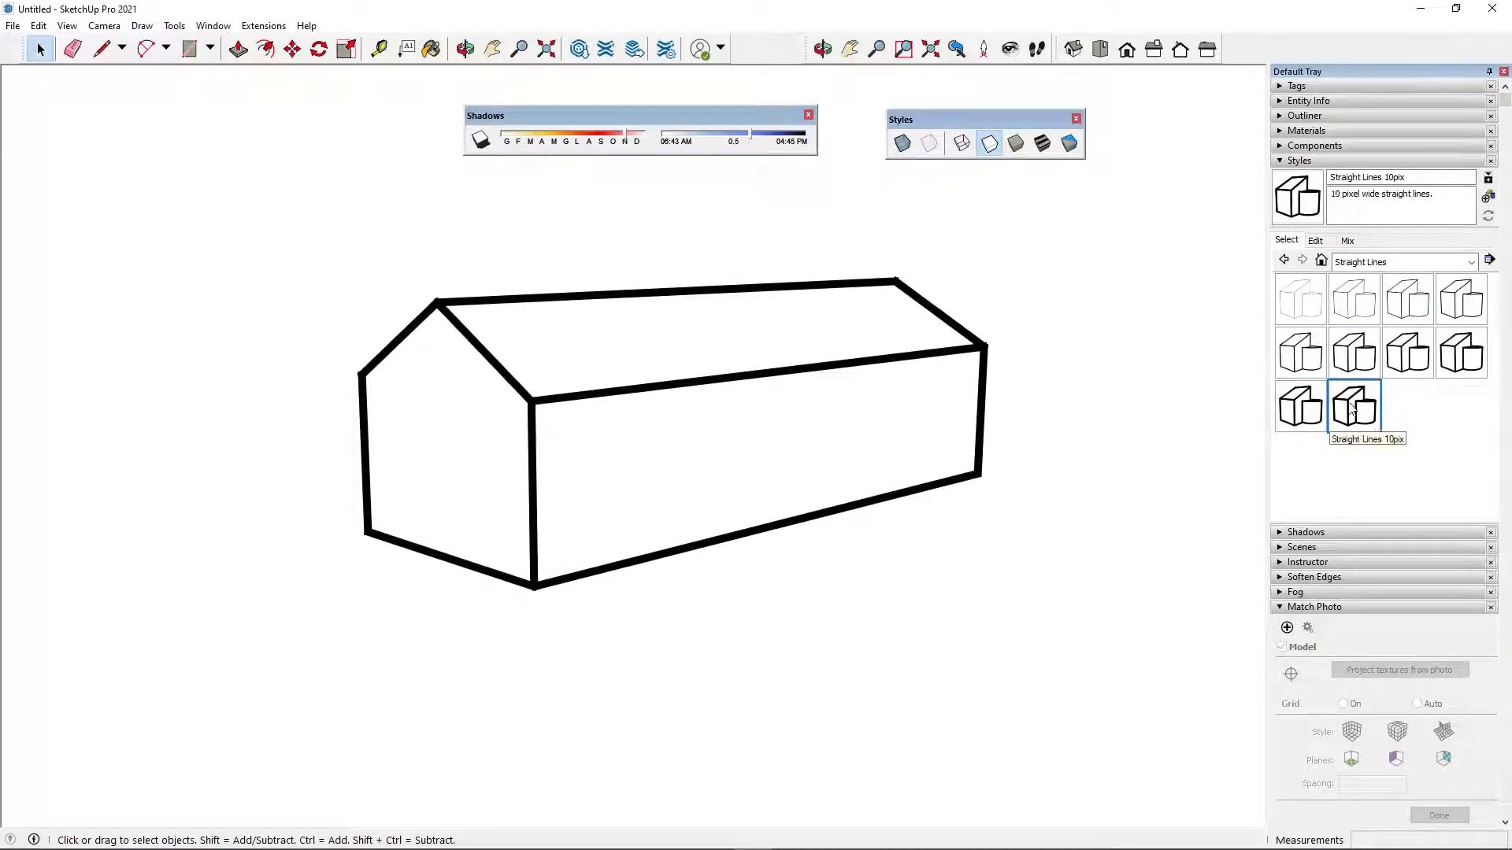
scroll(488, 386, "up", 2)
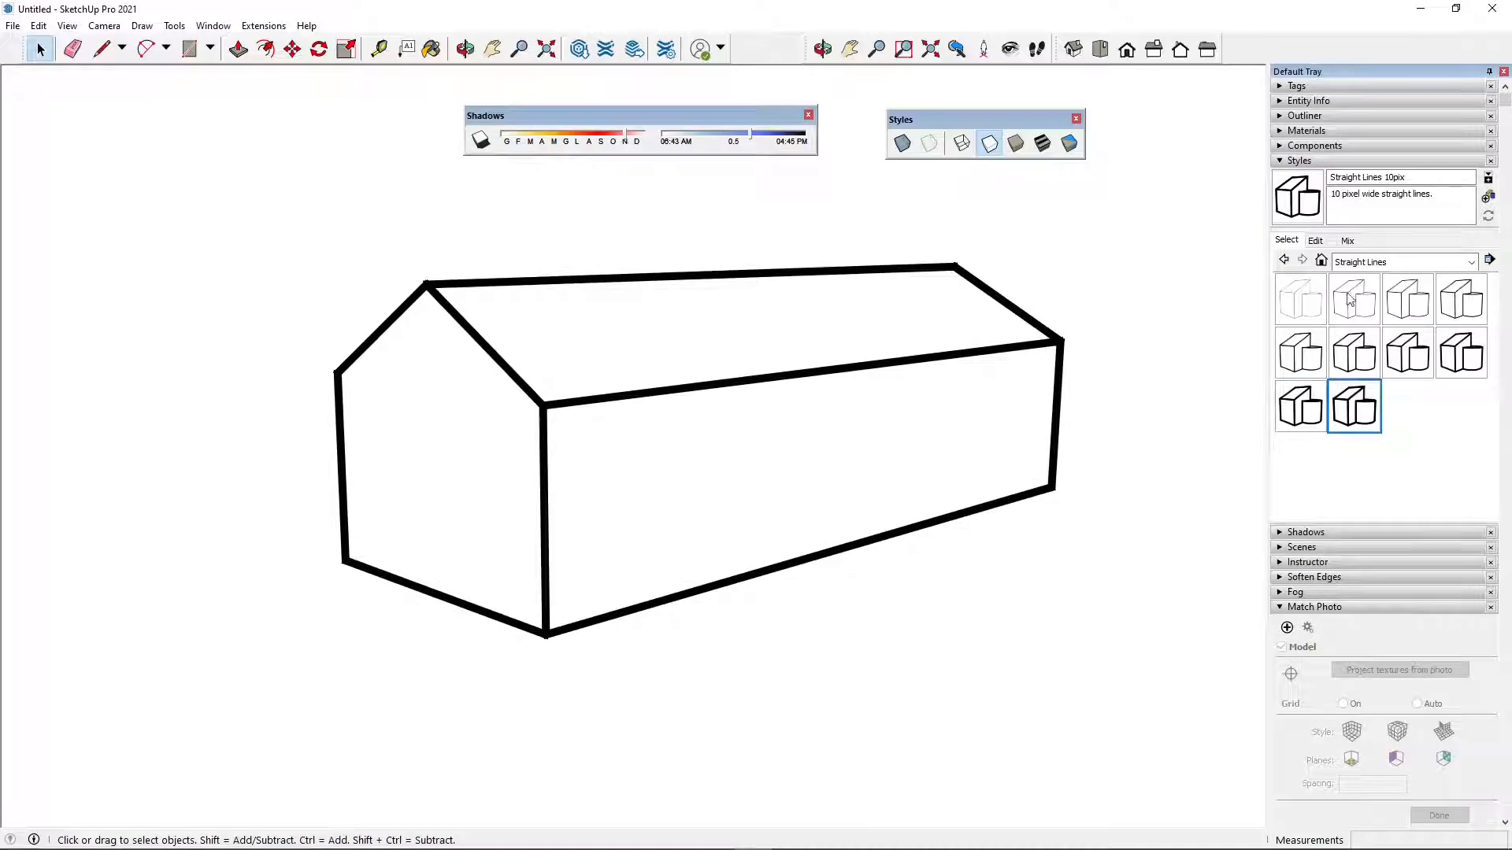
Examine the file formats offered for a 2D graphic export and close the export dialog without exporting
left_click(1470, 261)
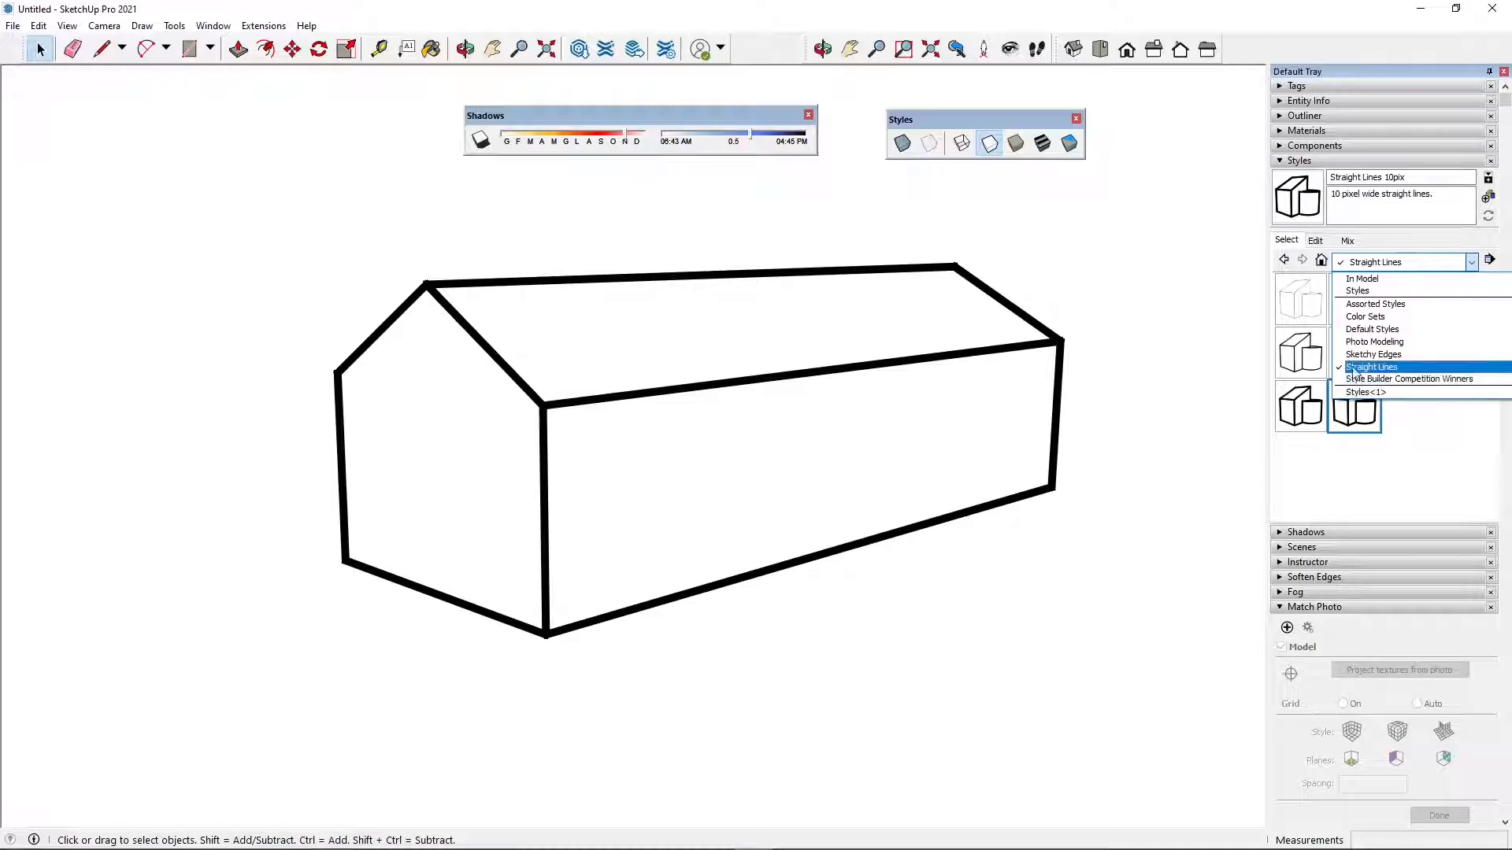
left_click(163, 196)
left_click(13, 26)
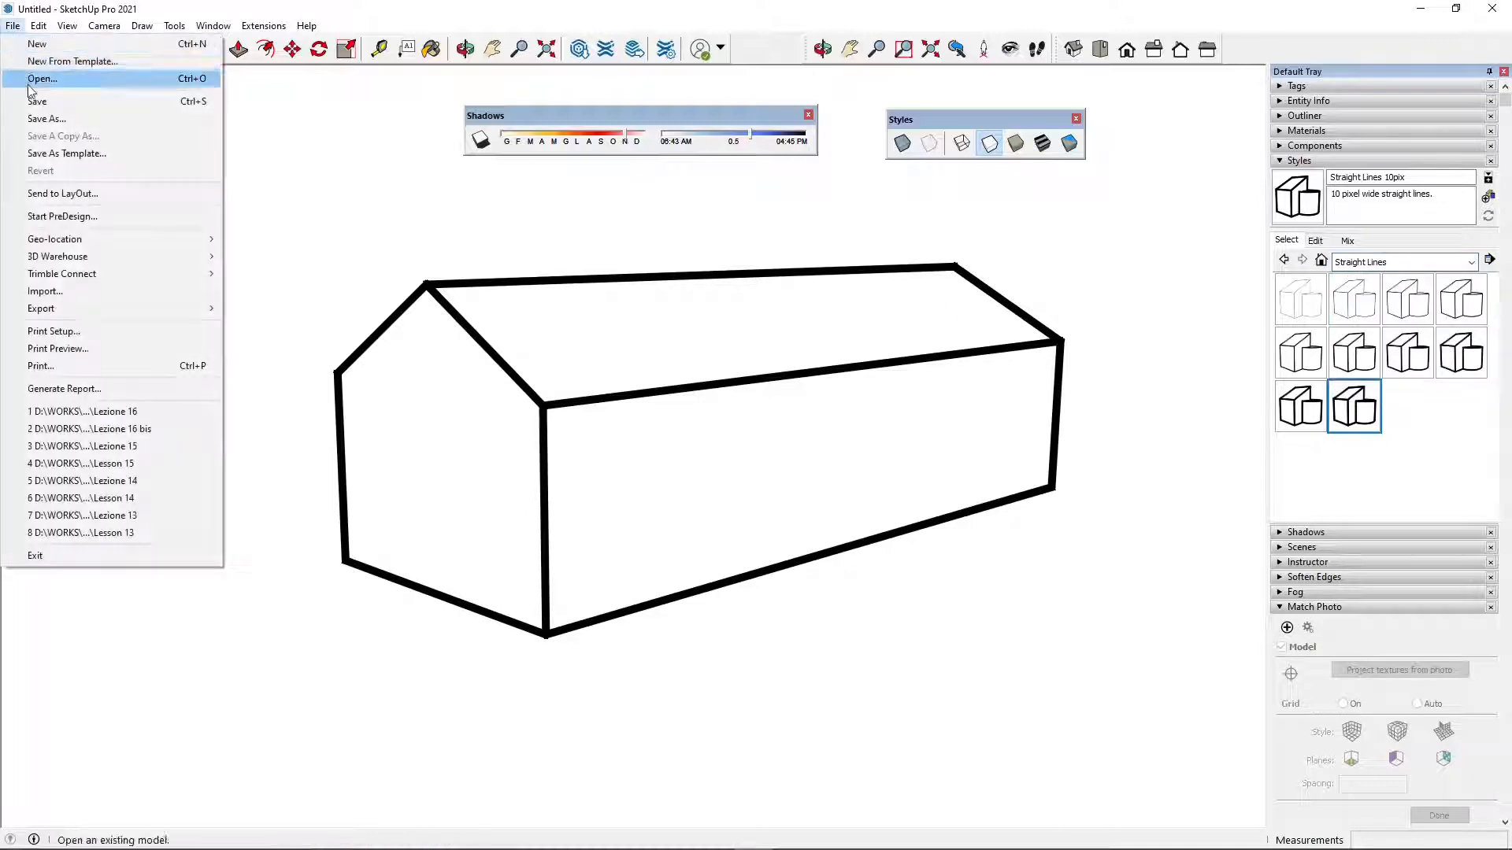
mouse_move(87, 302)
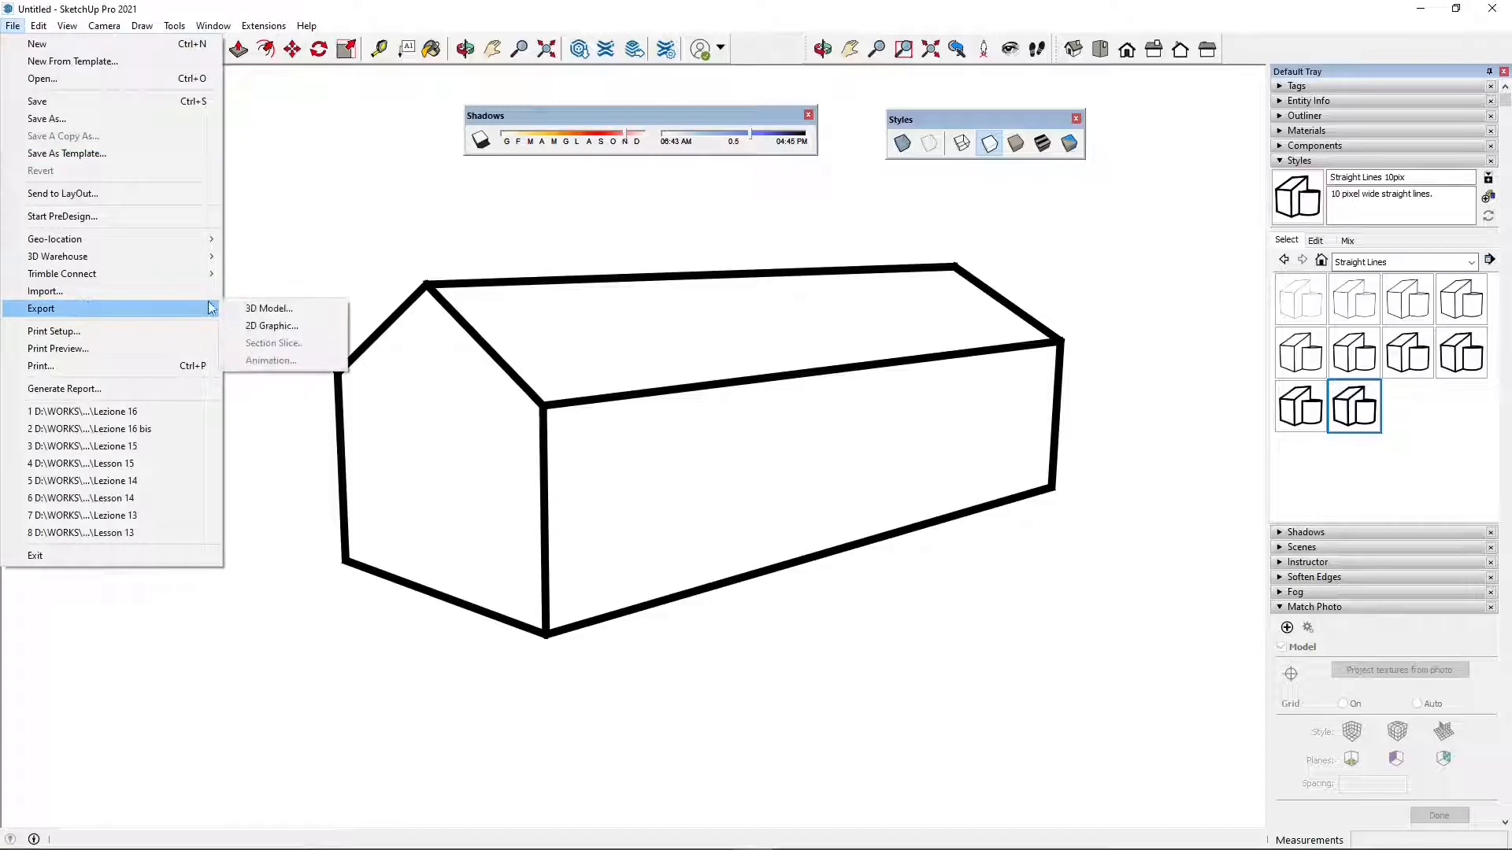
left_click(271, 325)
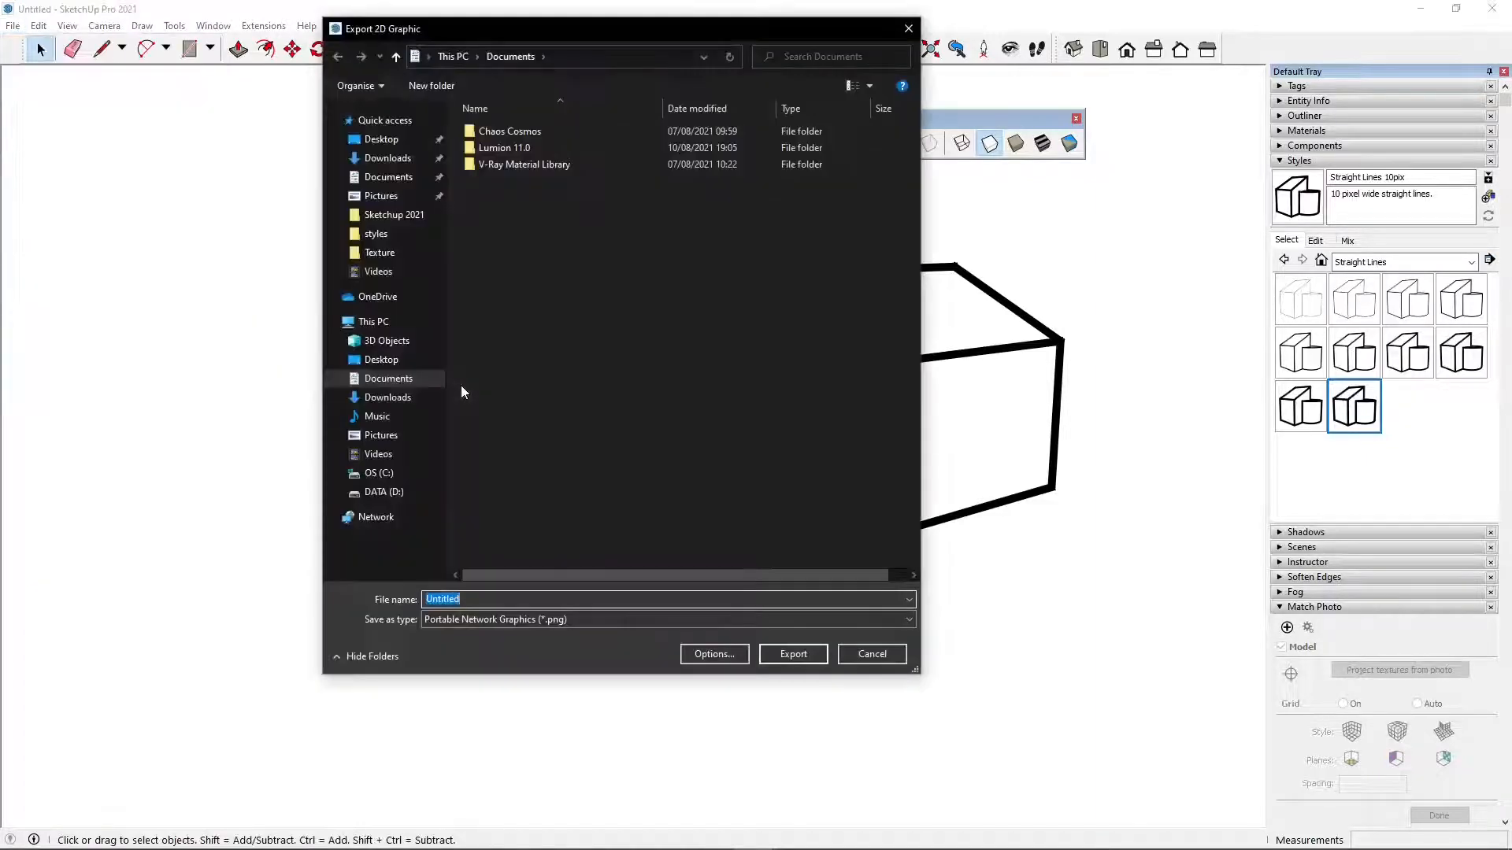
left_click(580, 620)
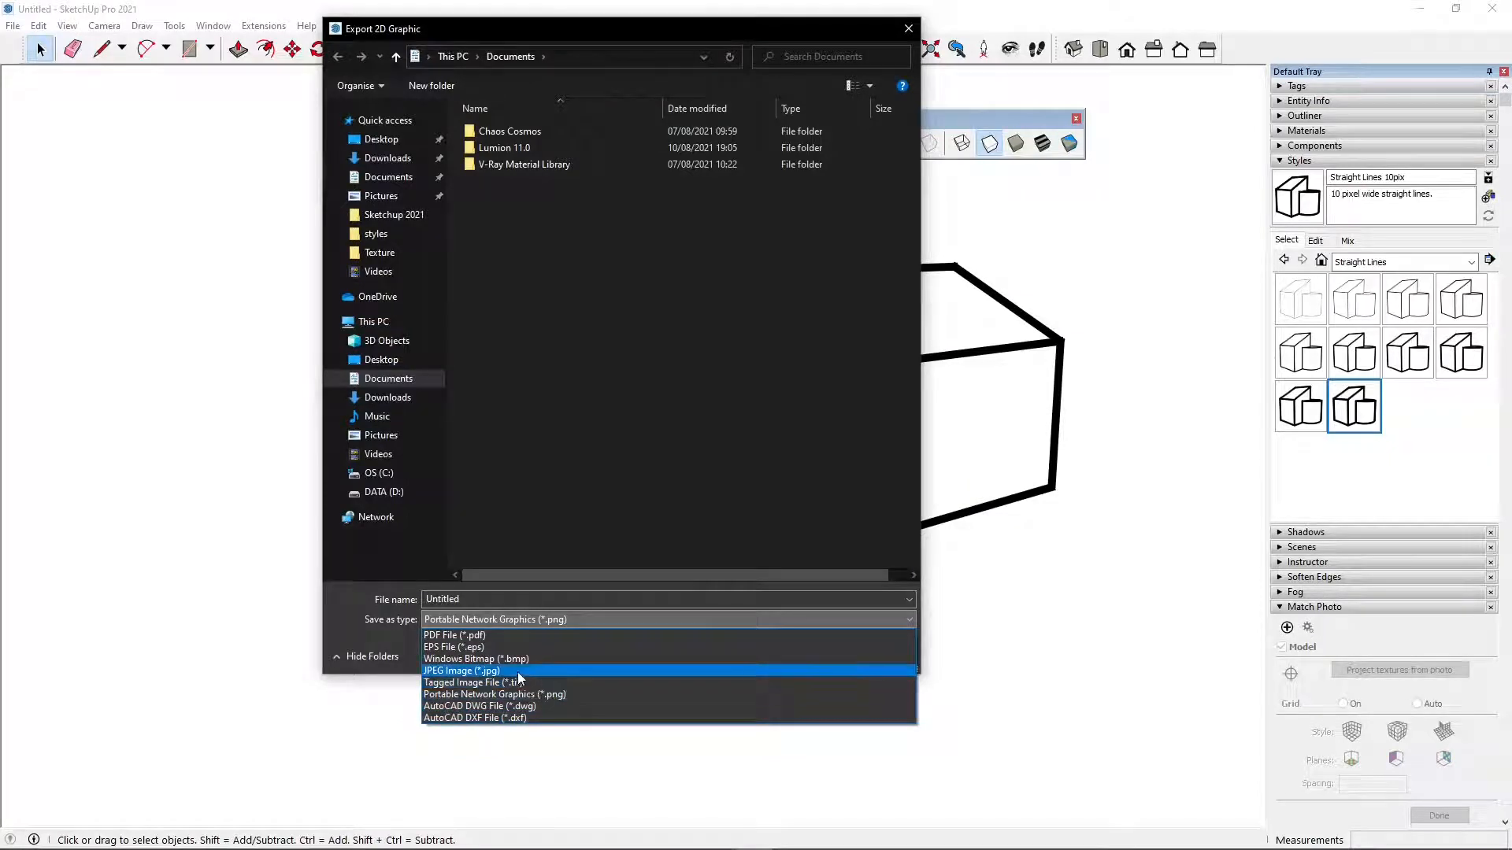
left_click(907, 32)
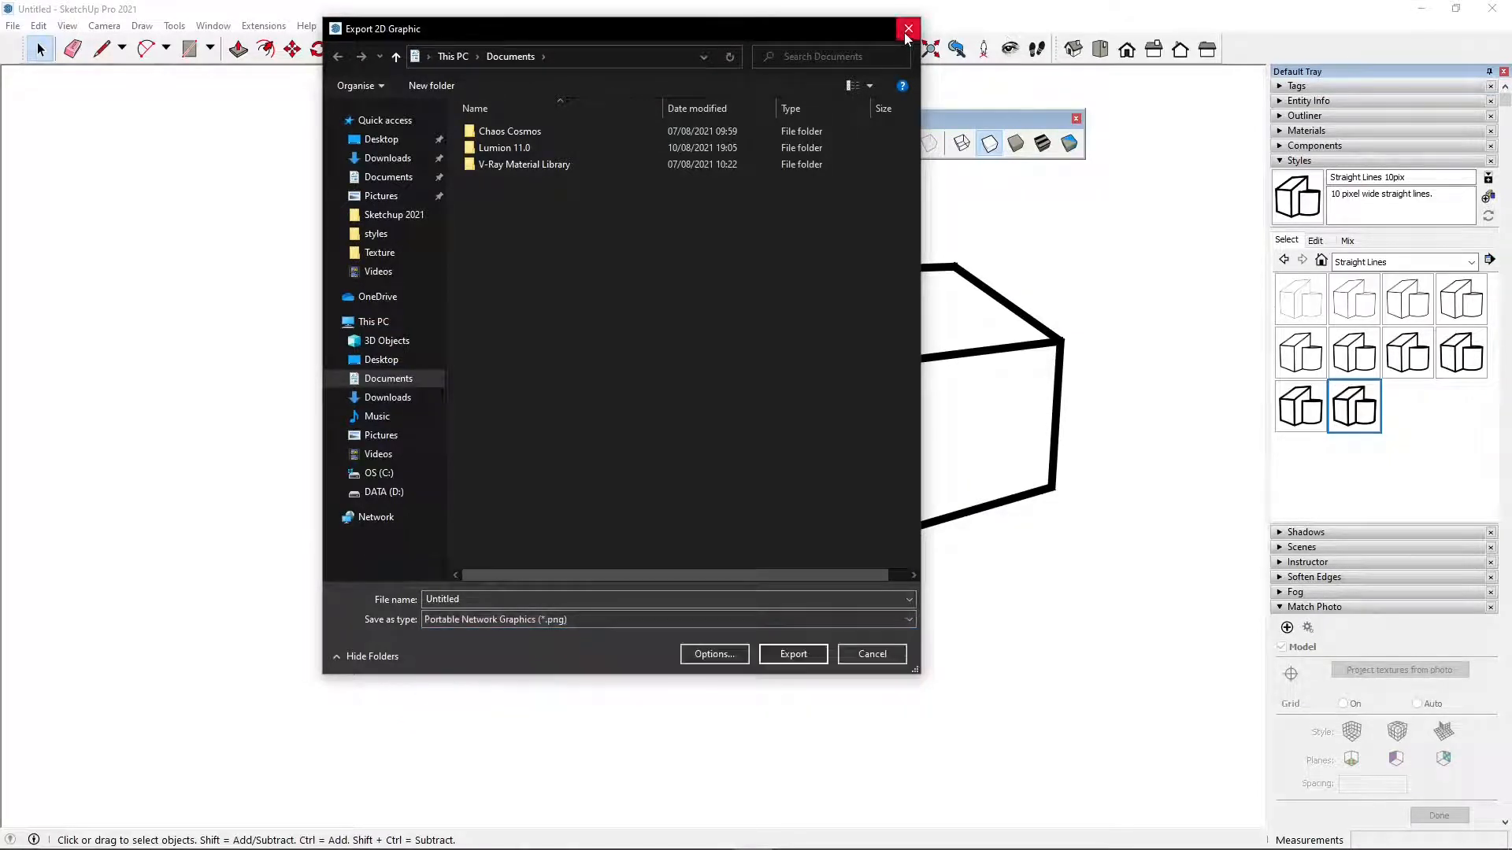
left_click(907, 32)
Open the Style Builder Competition Winners collection and preview Pencil on light brown, Stain Edges with Frame and Pencil on Graph Paper
left_click(1449, 263)
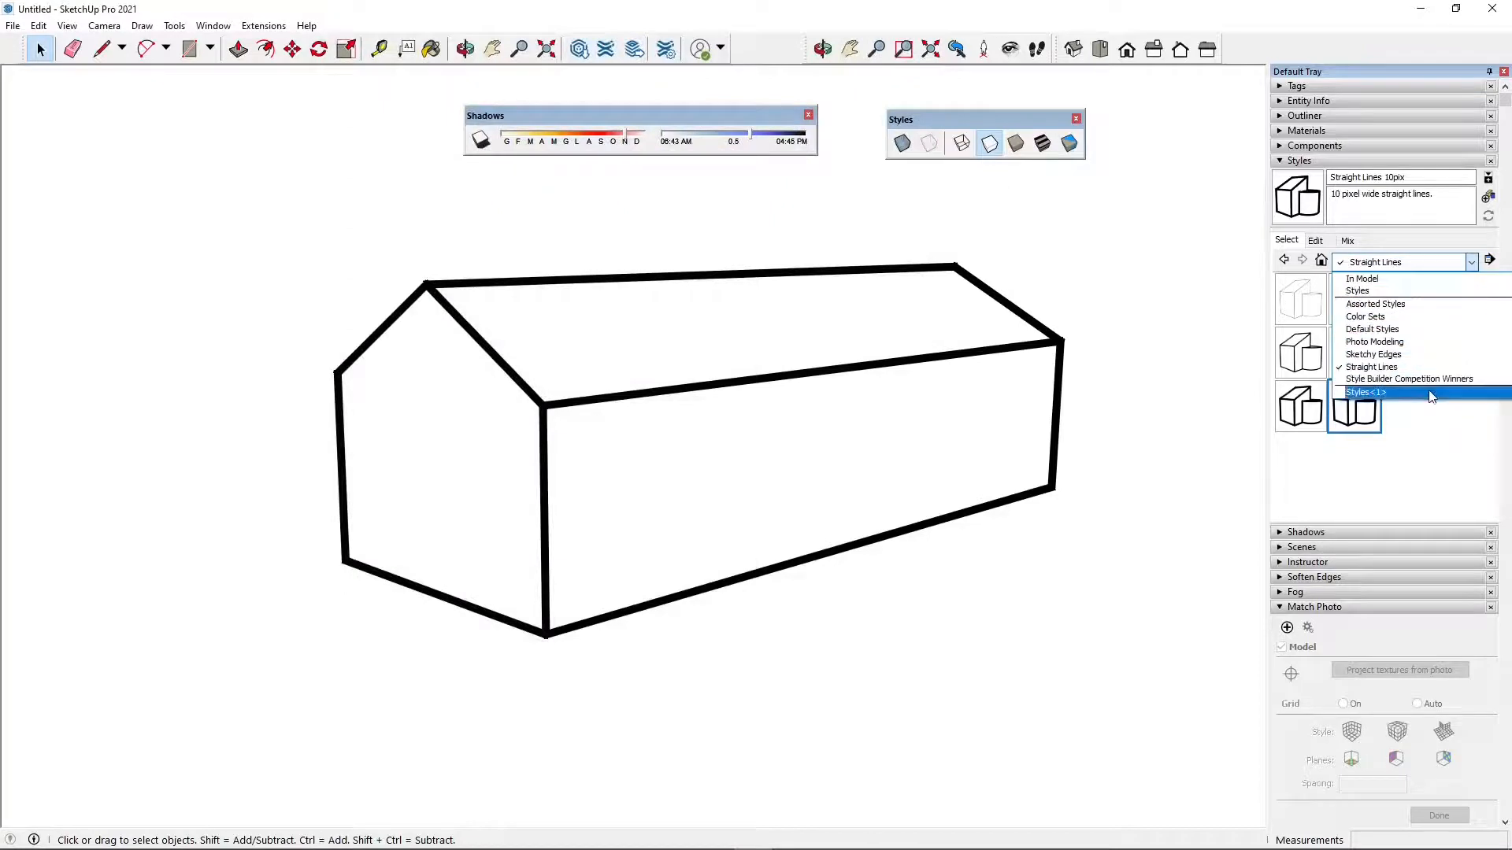
left_click(1387, 381)
left_click(1349, 347)
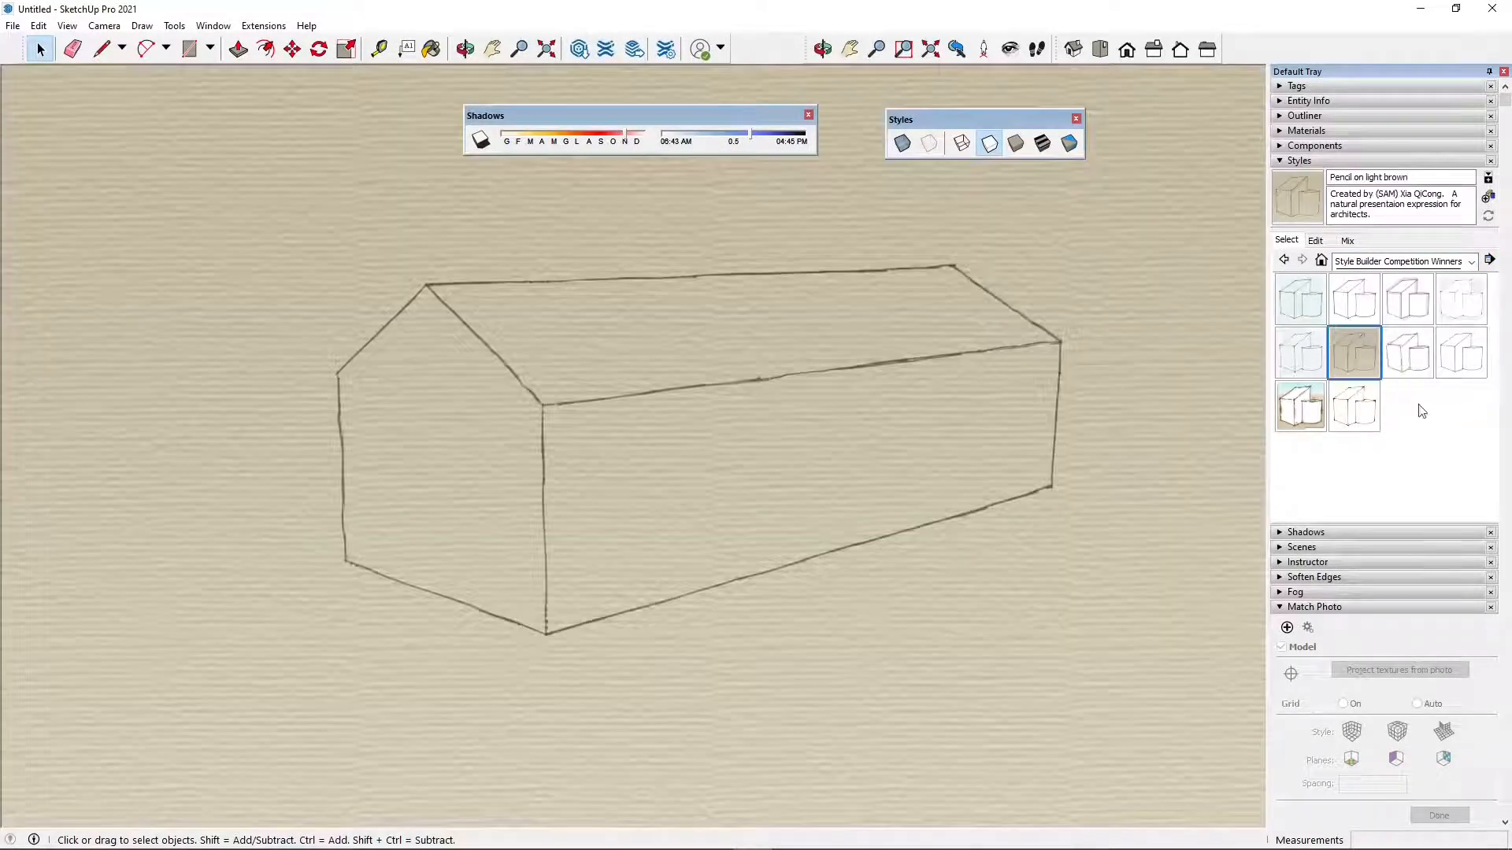
left_click(1301, 405)
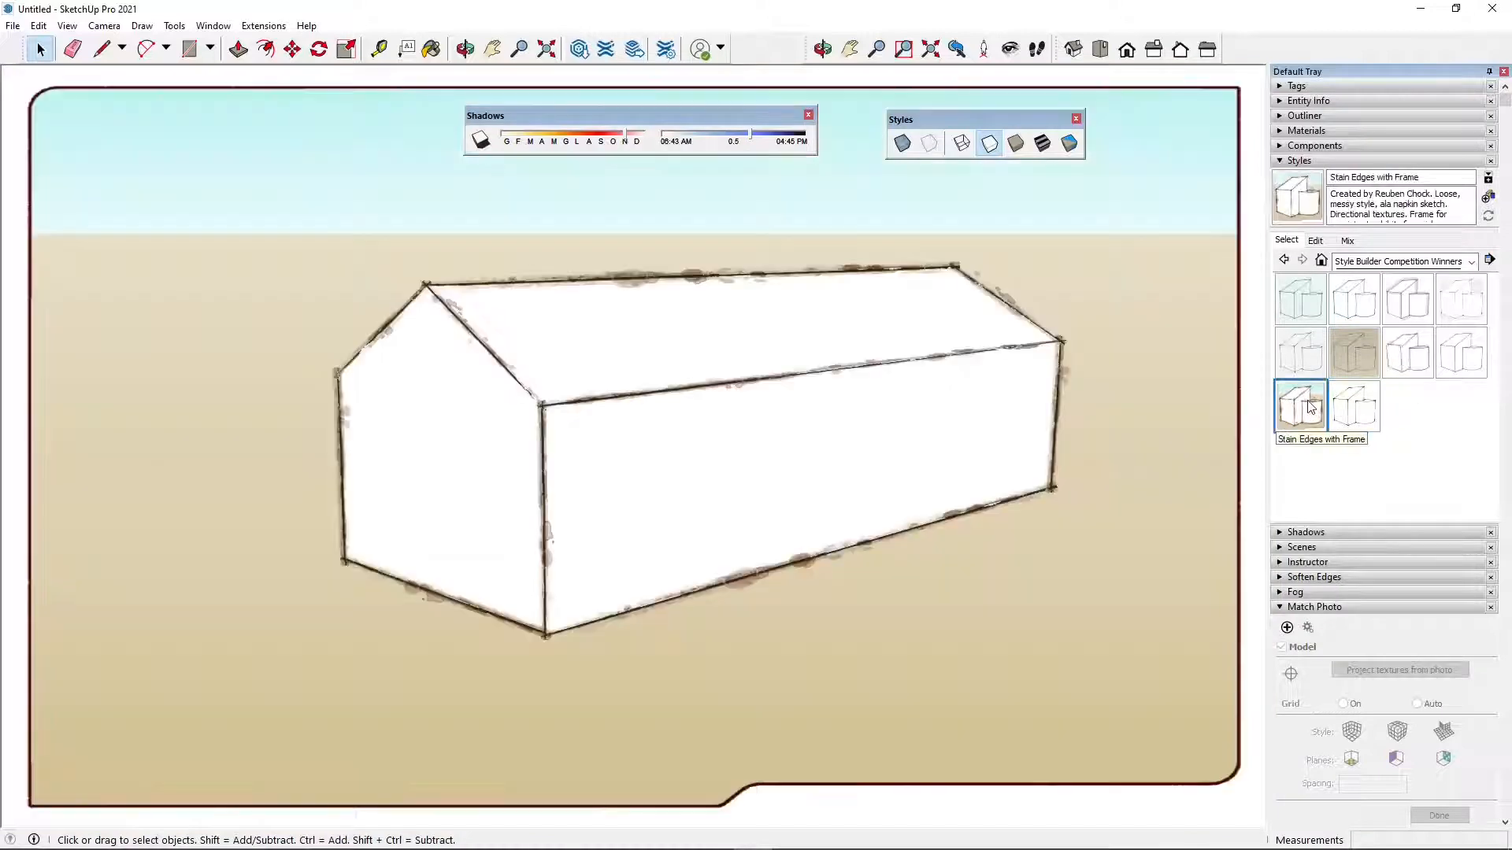
left_click(1311, 347)
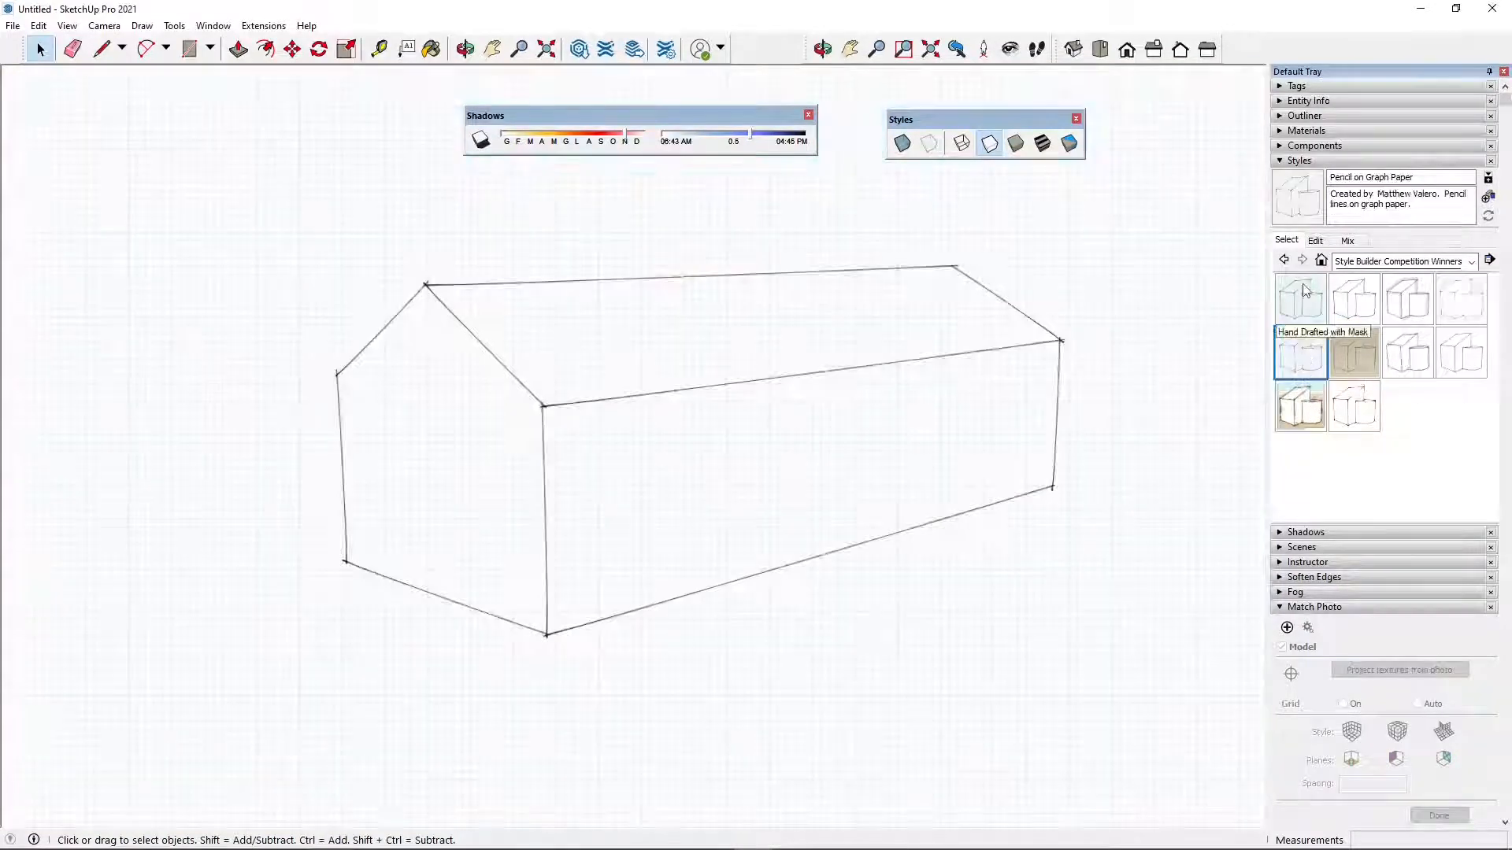
Compare Stain Edges with Frame and Rough Pencil Style on the house, leaving Hand Drafted with Mask applied
left_click(1307, 293)
left_click(1311, 403)
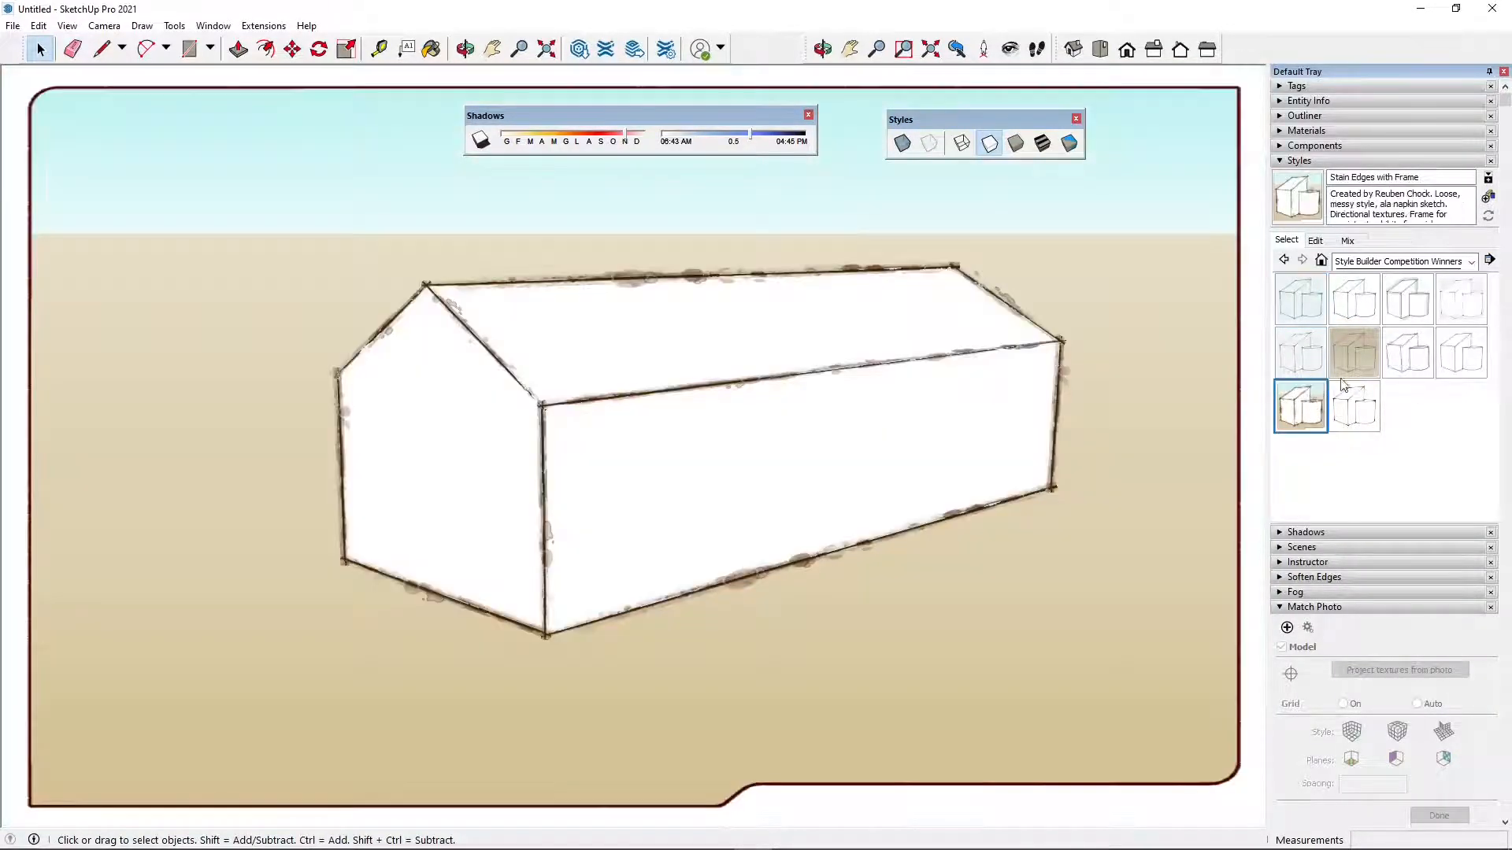
left_click(1410, 364)
left_click(1459, 308)
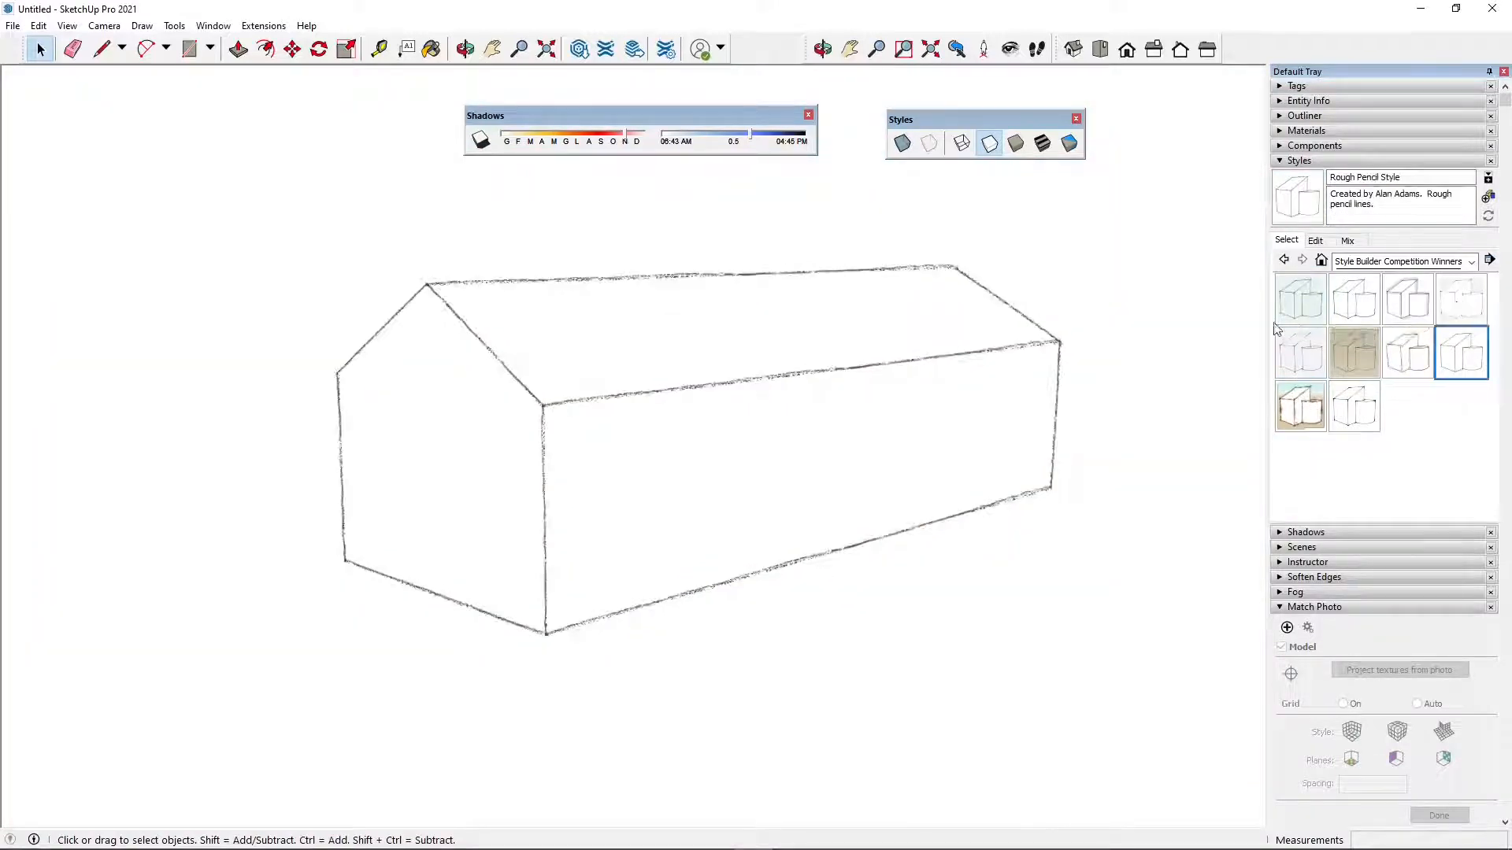
left_click(1304, 299)
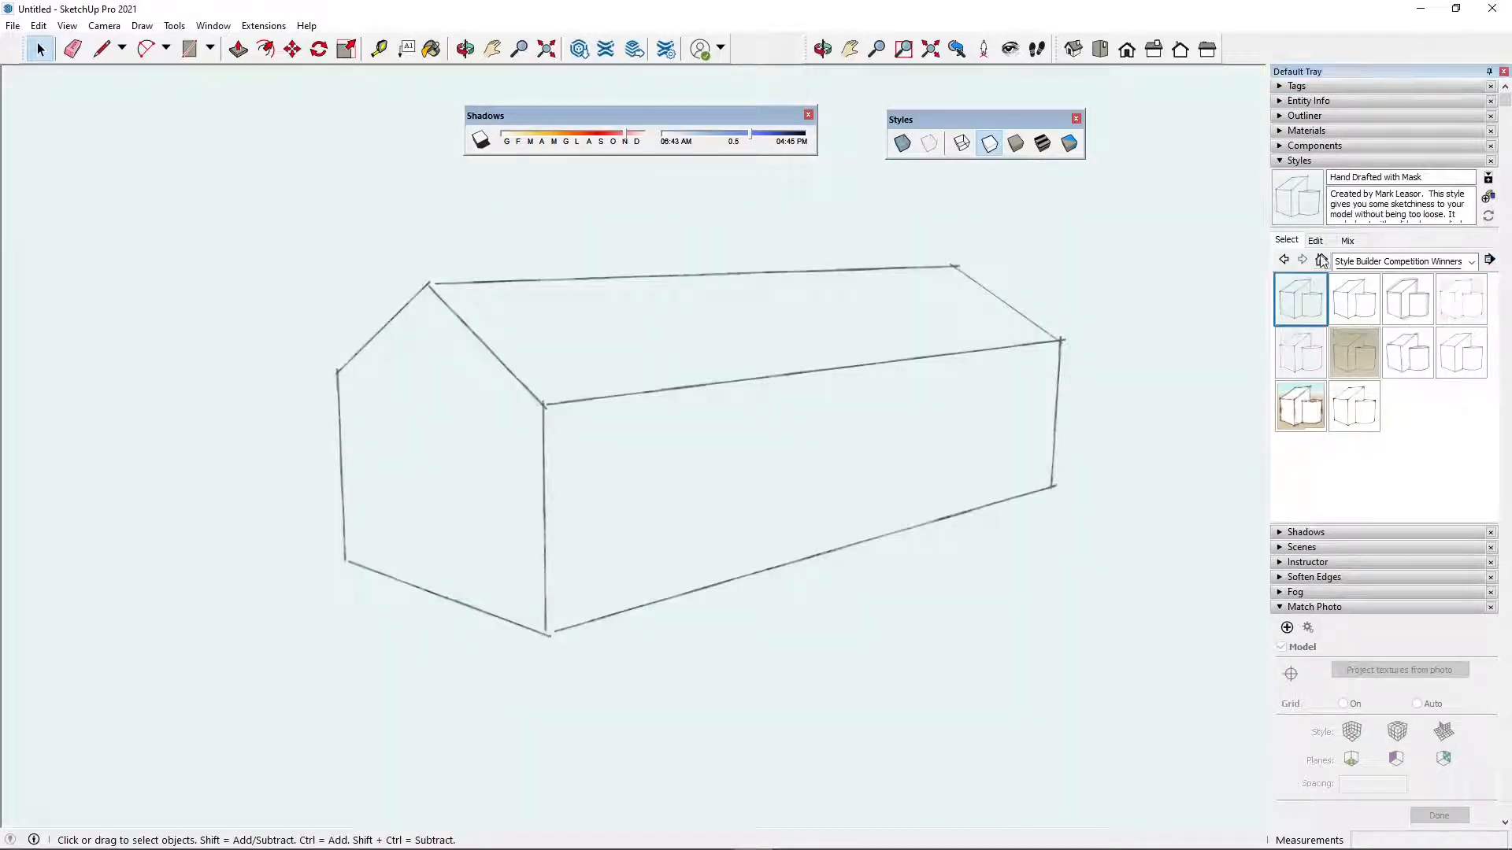
Open the In Model style collection and look through the styles stored in the file
left_click(1401, 262)
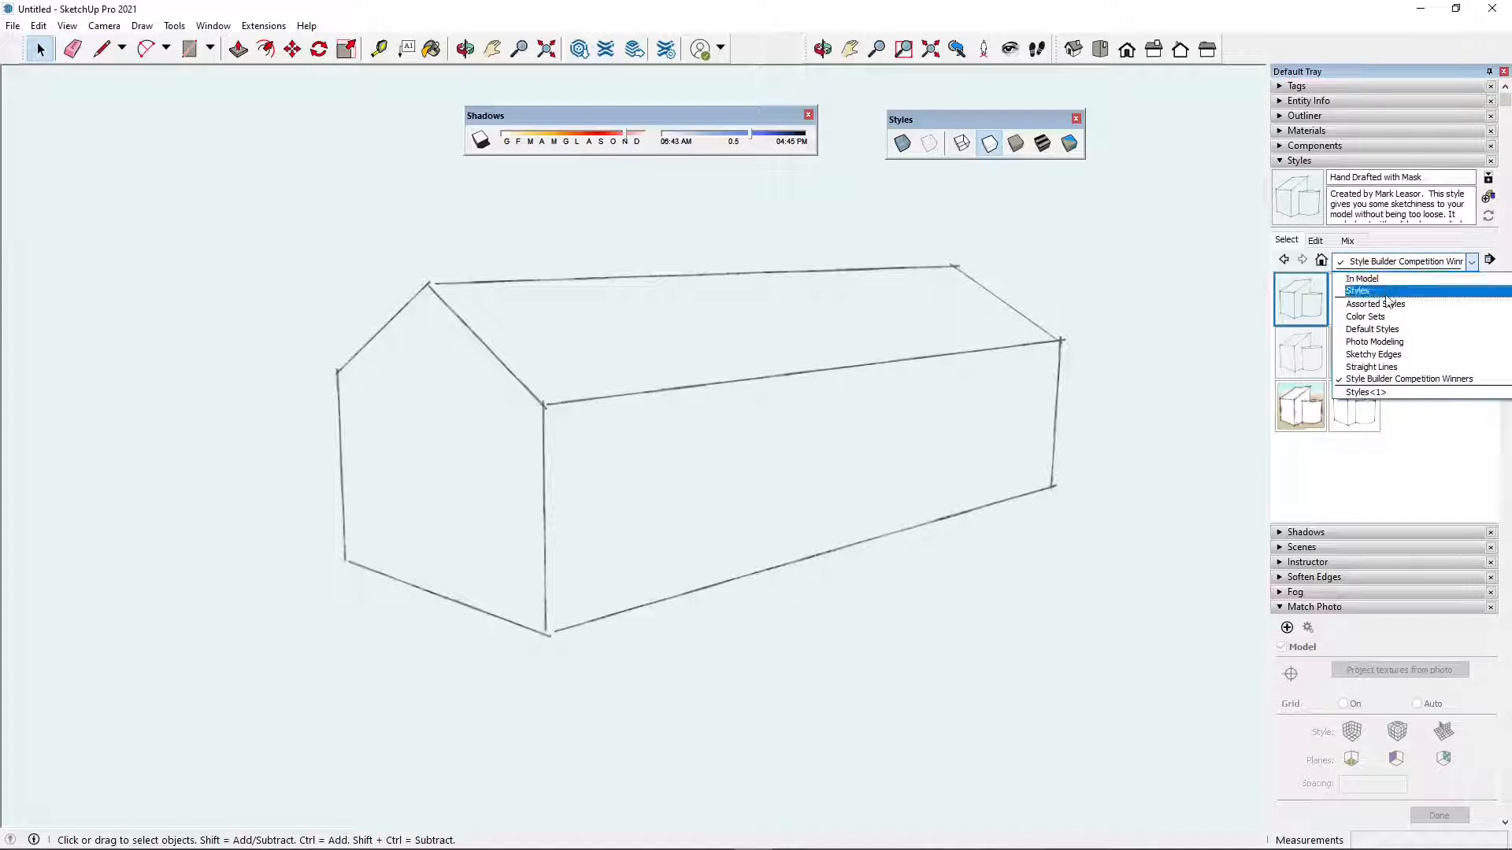
left_click(1386, 293)
left_click(1473, 264)
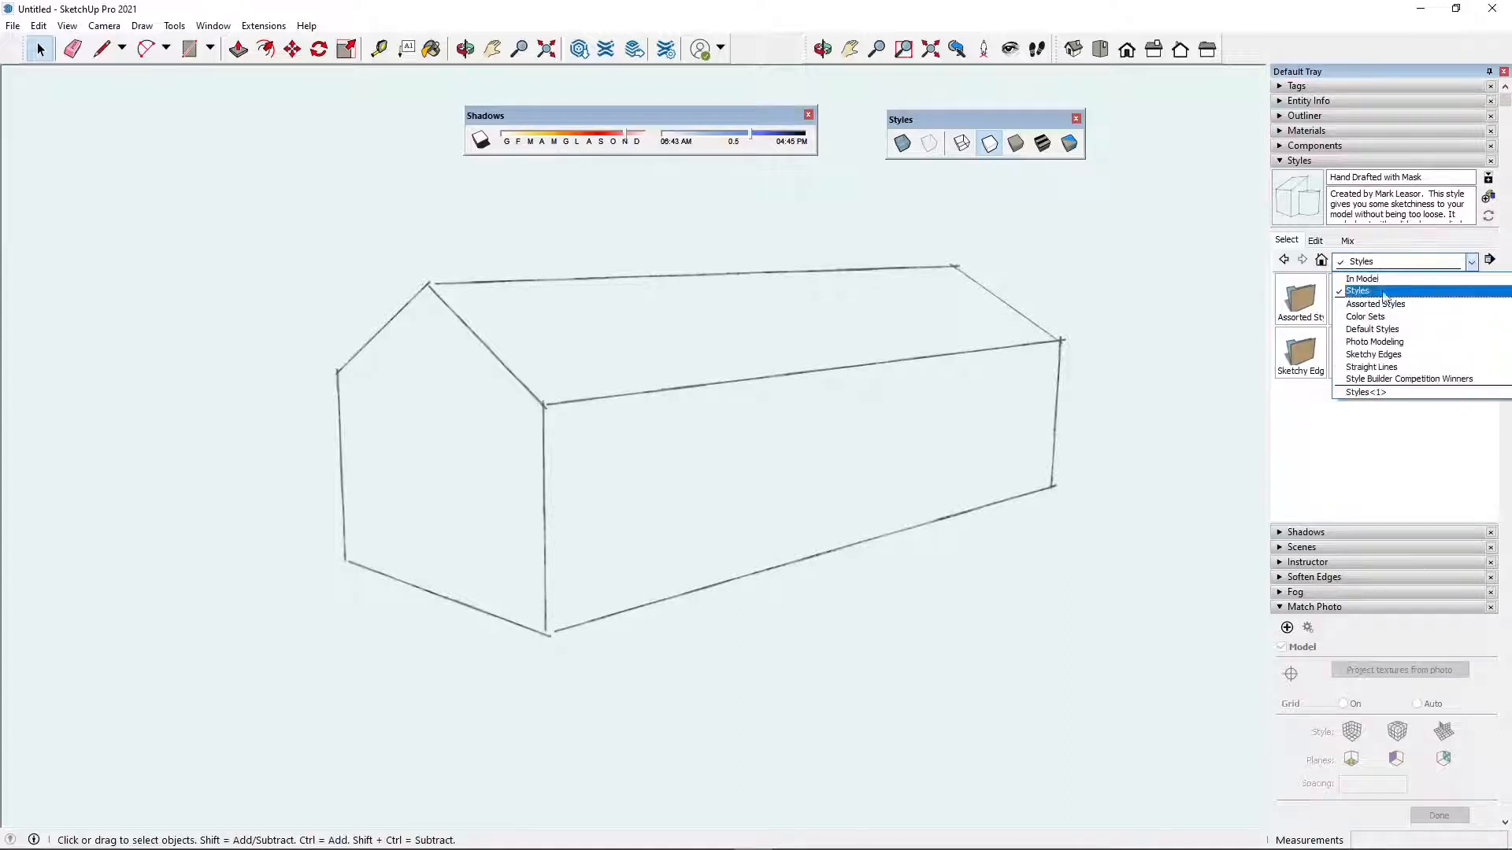
left_click(1365, 272)
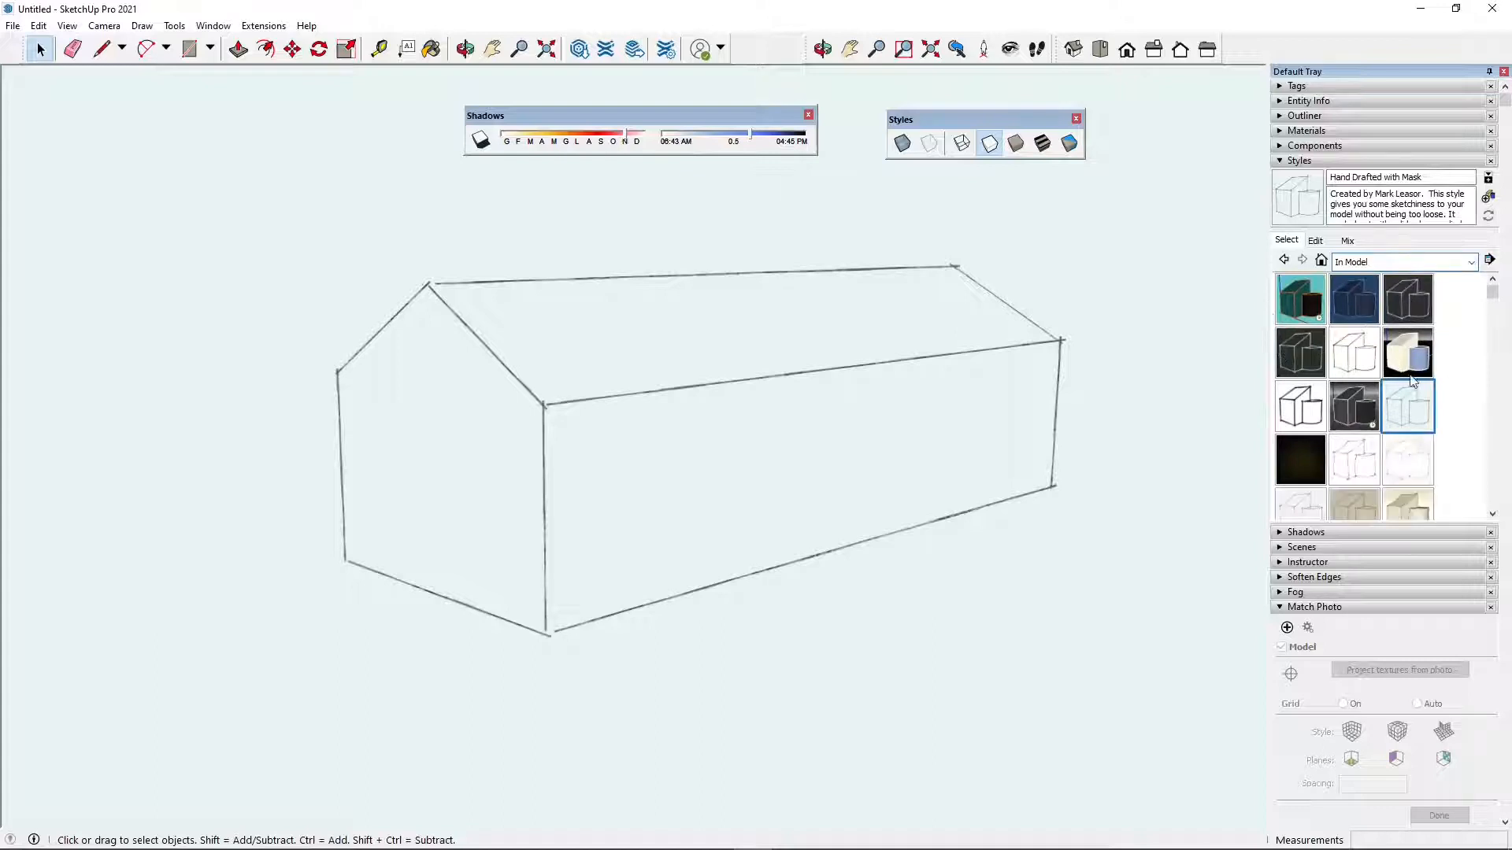
scroll(1365, 422, "down", 2)
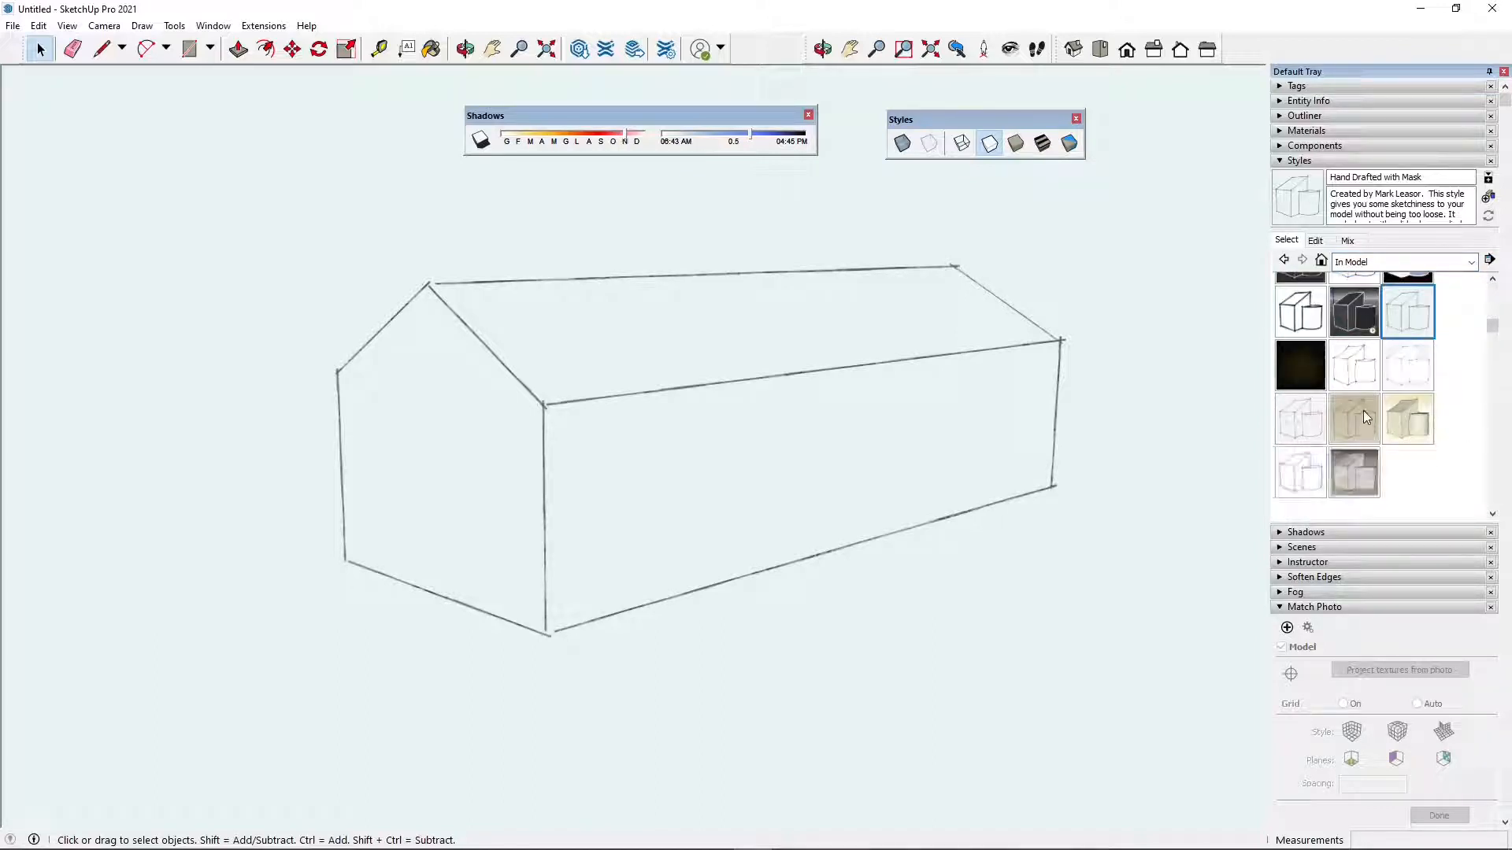
scroll(1363, 422, "up", 1)
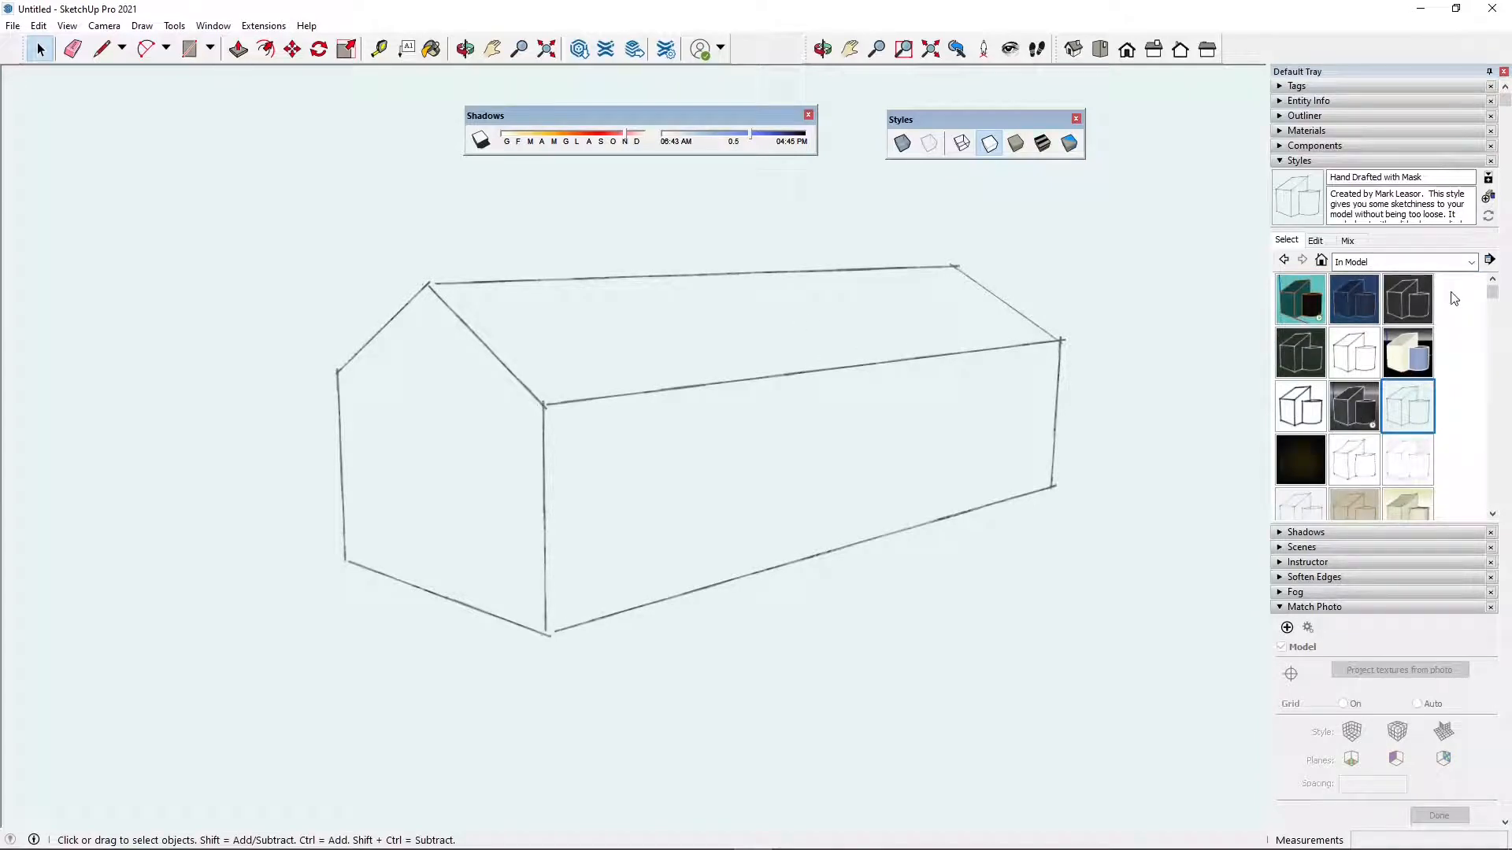
Delete the third style in the In Model collection and purge all unused styles
right_click(1390, 291)
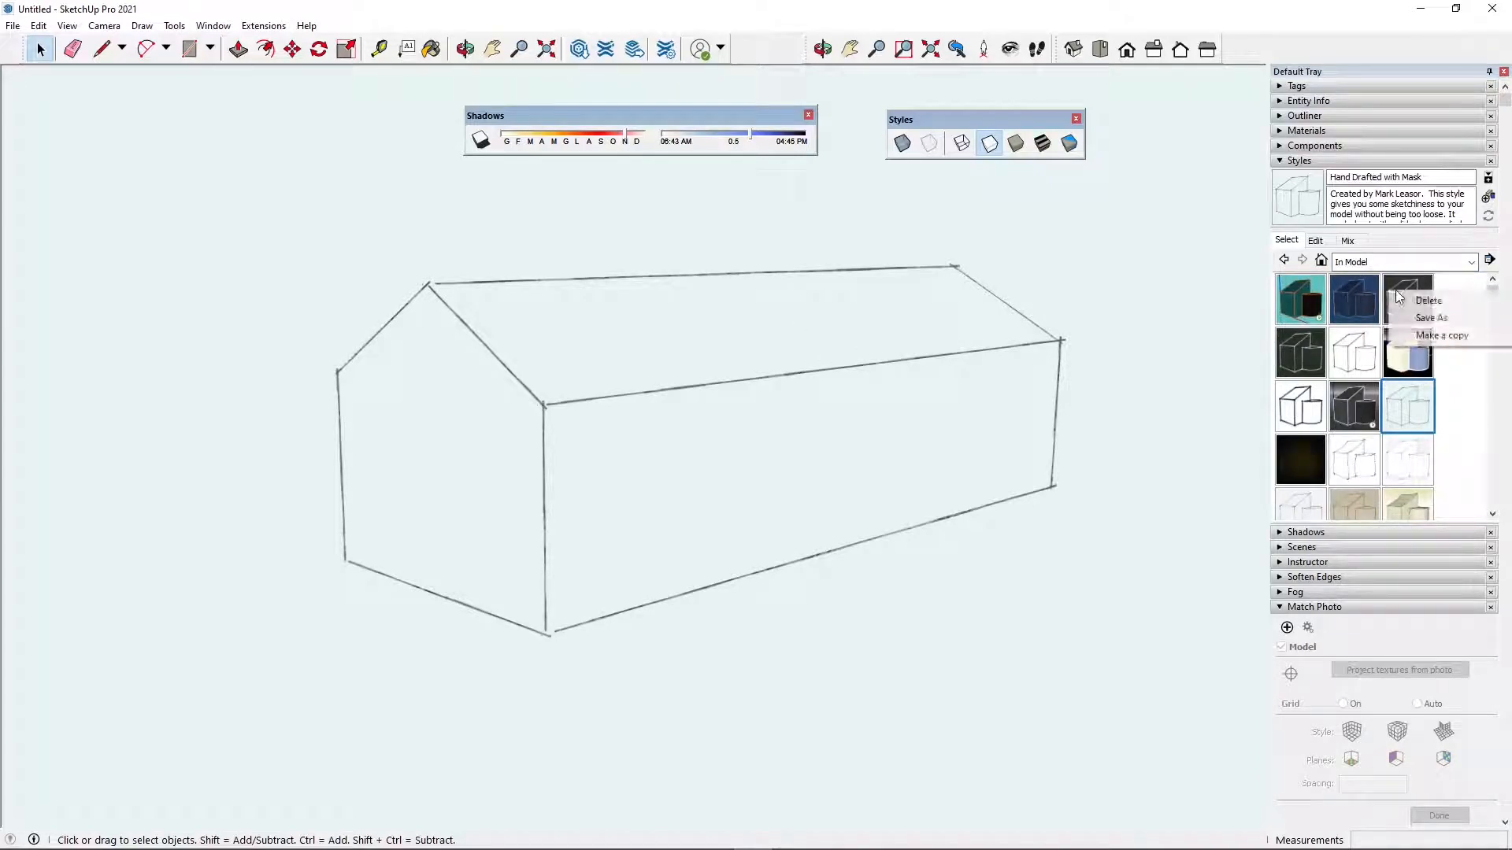
left_click(1468, 303)
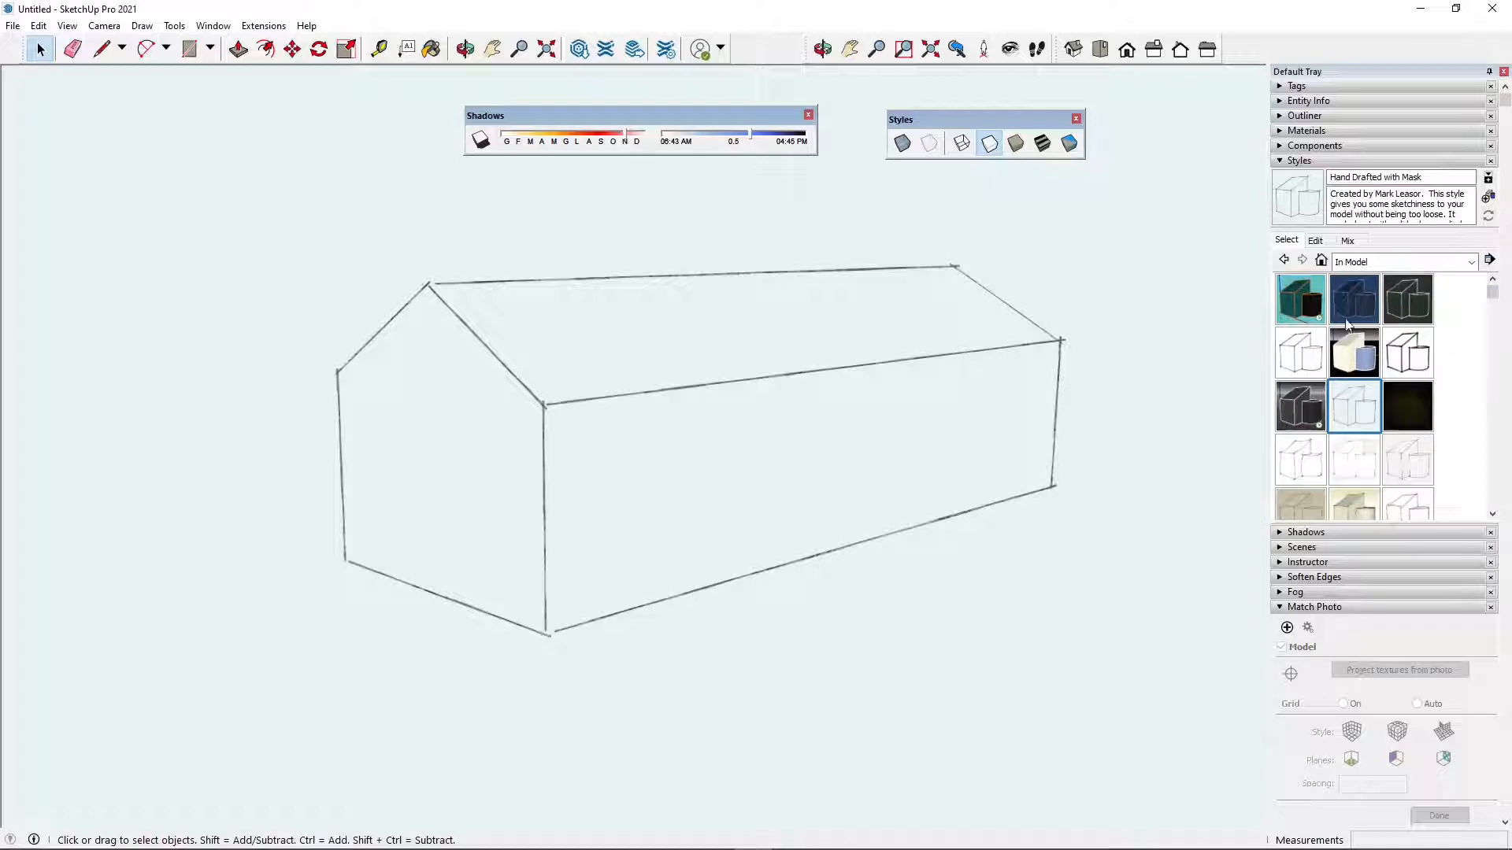
left_click(1490, 259)
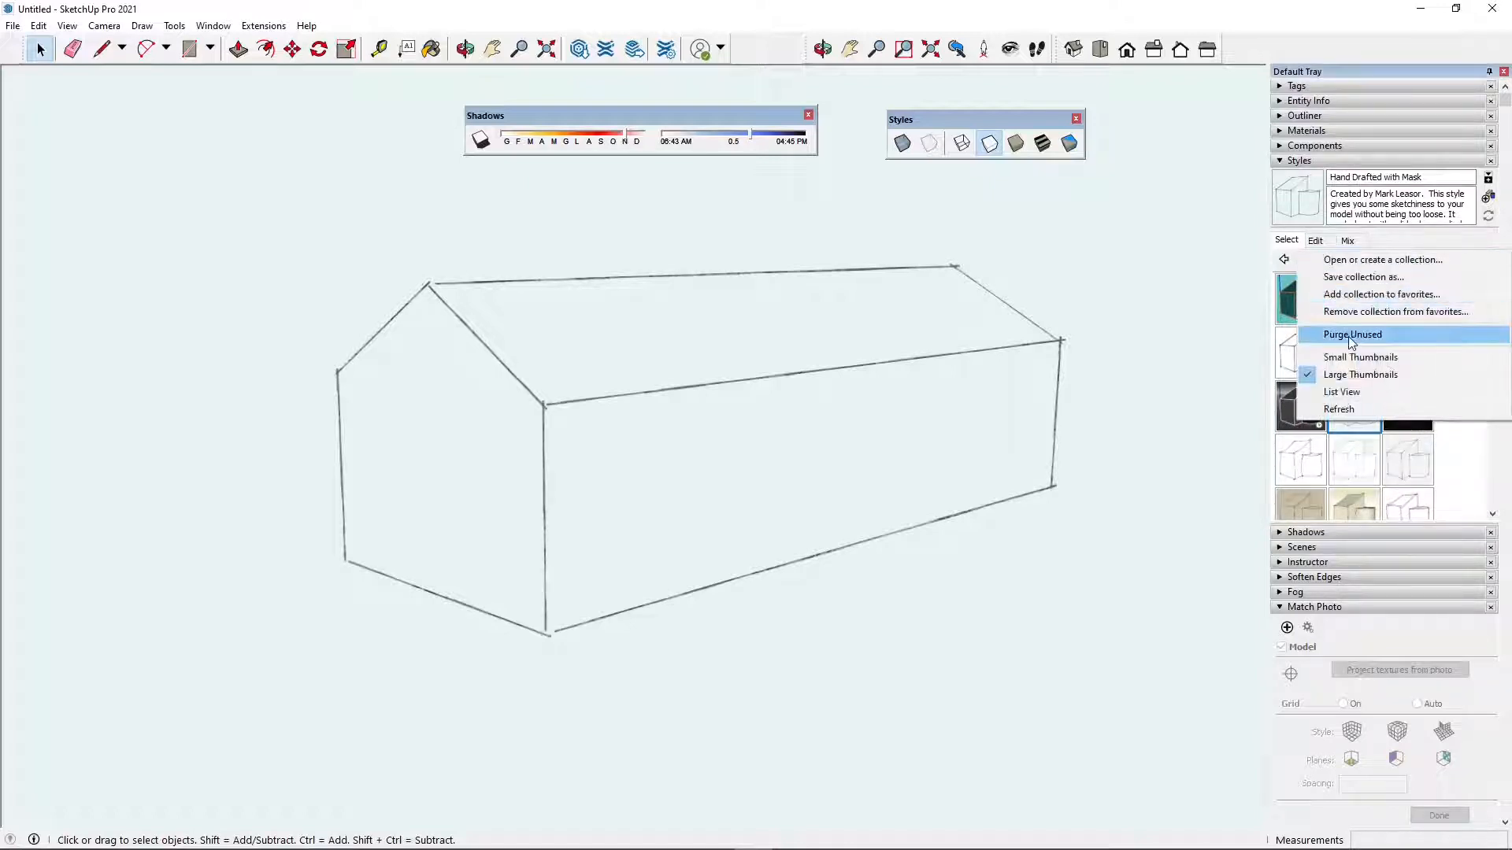
left_click(1350, 337)
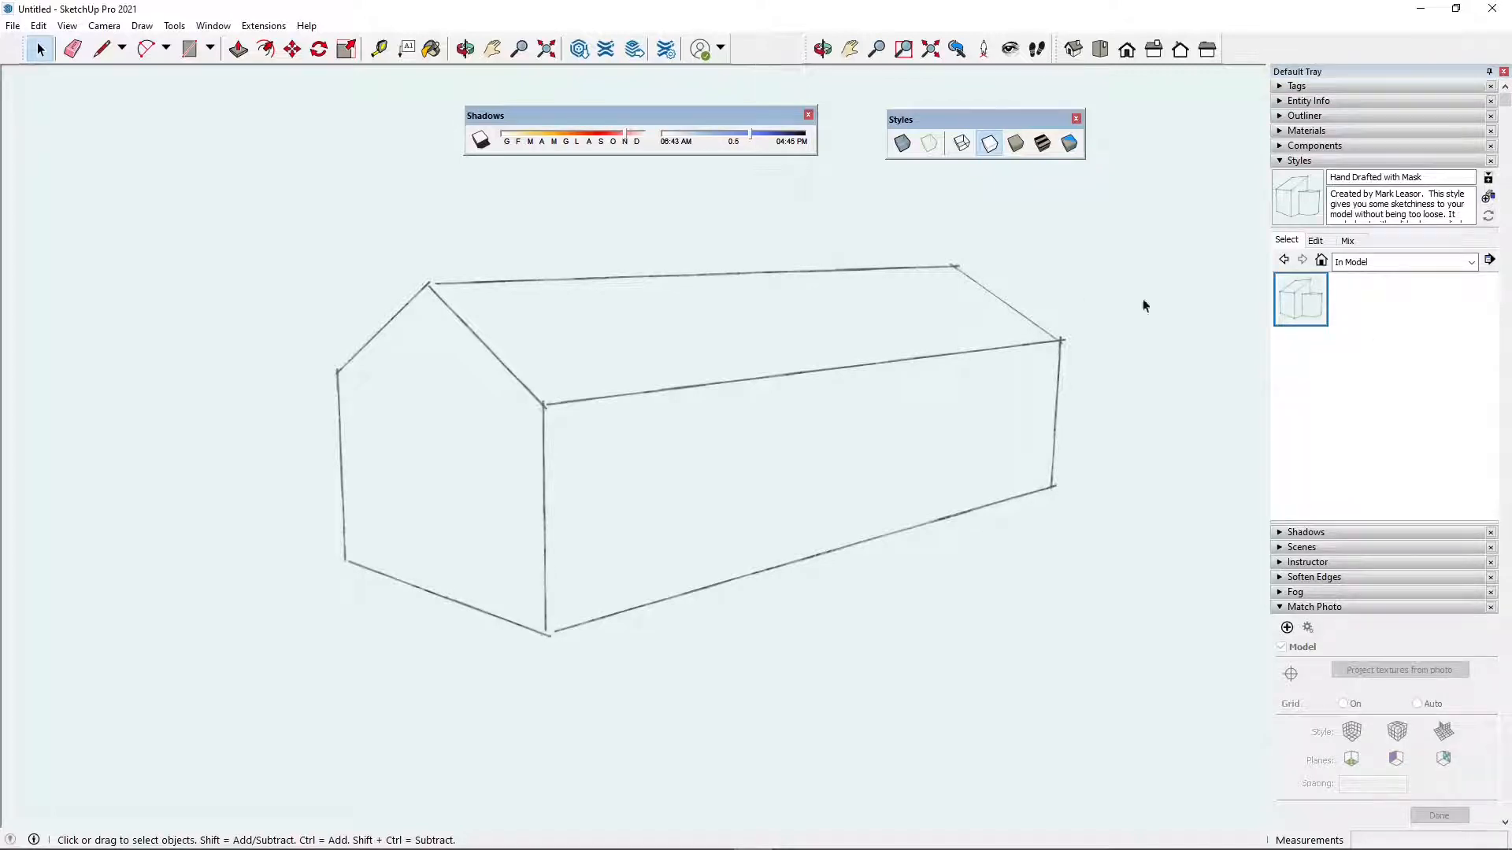
Make a copy of the Hand Drafted with Mask style and select the copy
right_click(1318, 306)
left_click(1347, 340)
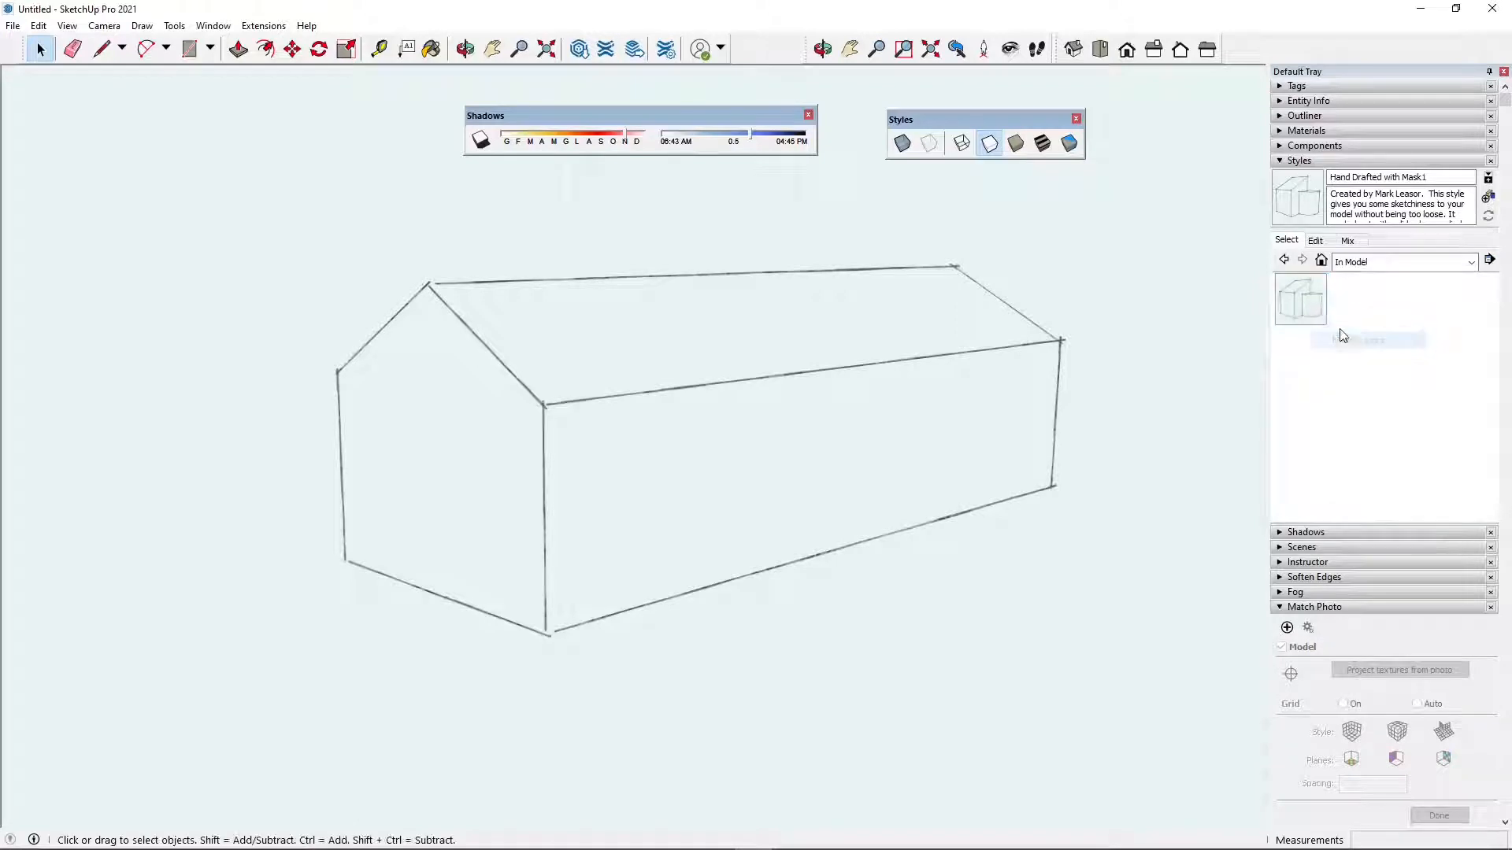
left_click(1296, 309)
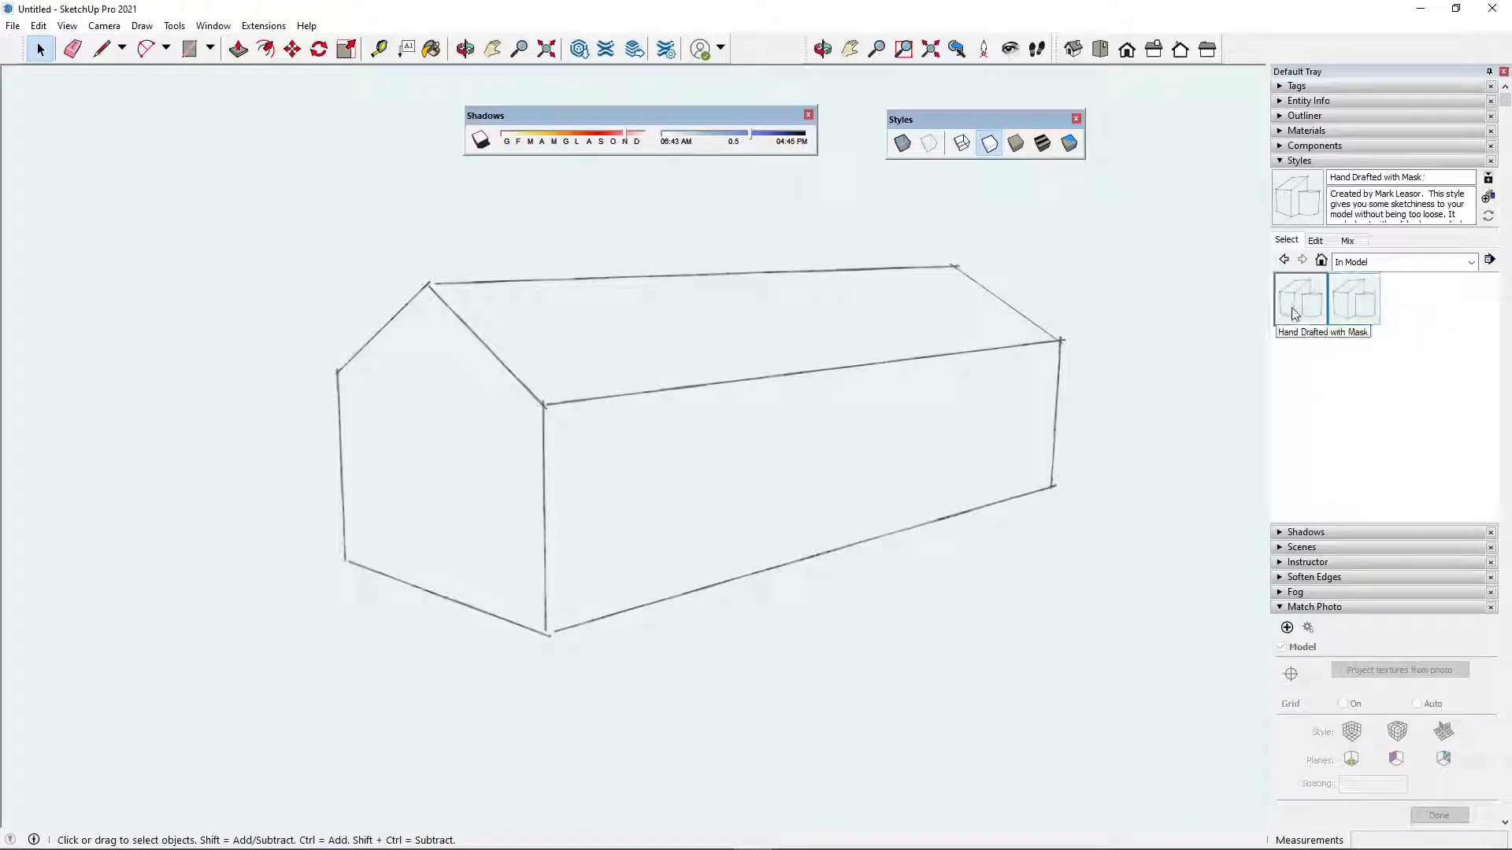
left_click(1335, 315)
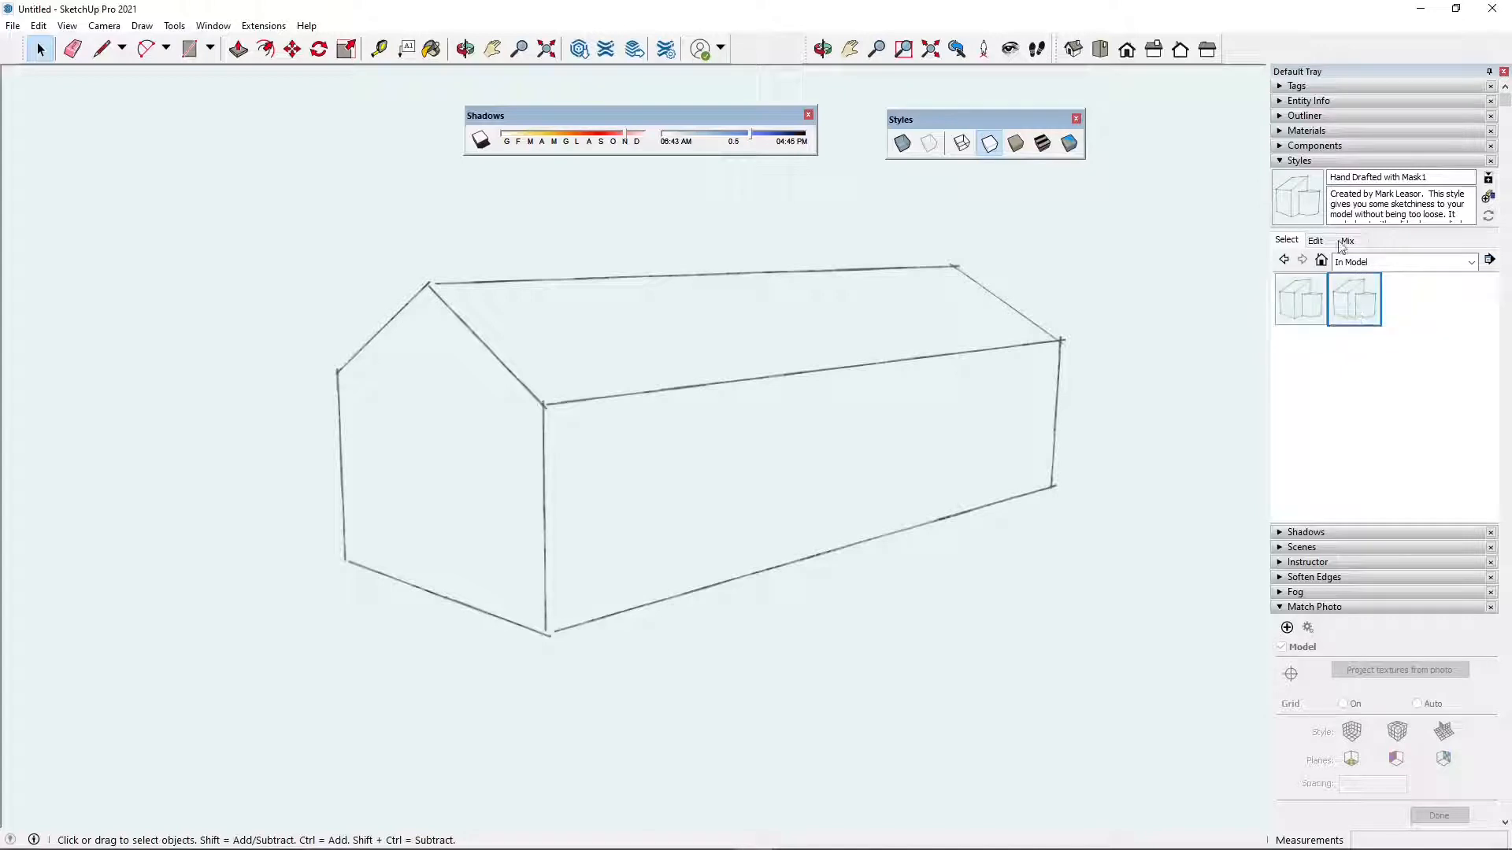
Open the copied style's edge settings for editing and rename the style as Customized 1
left_click(1314, 242)
left_click(1282, 263)
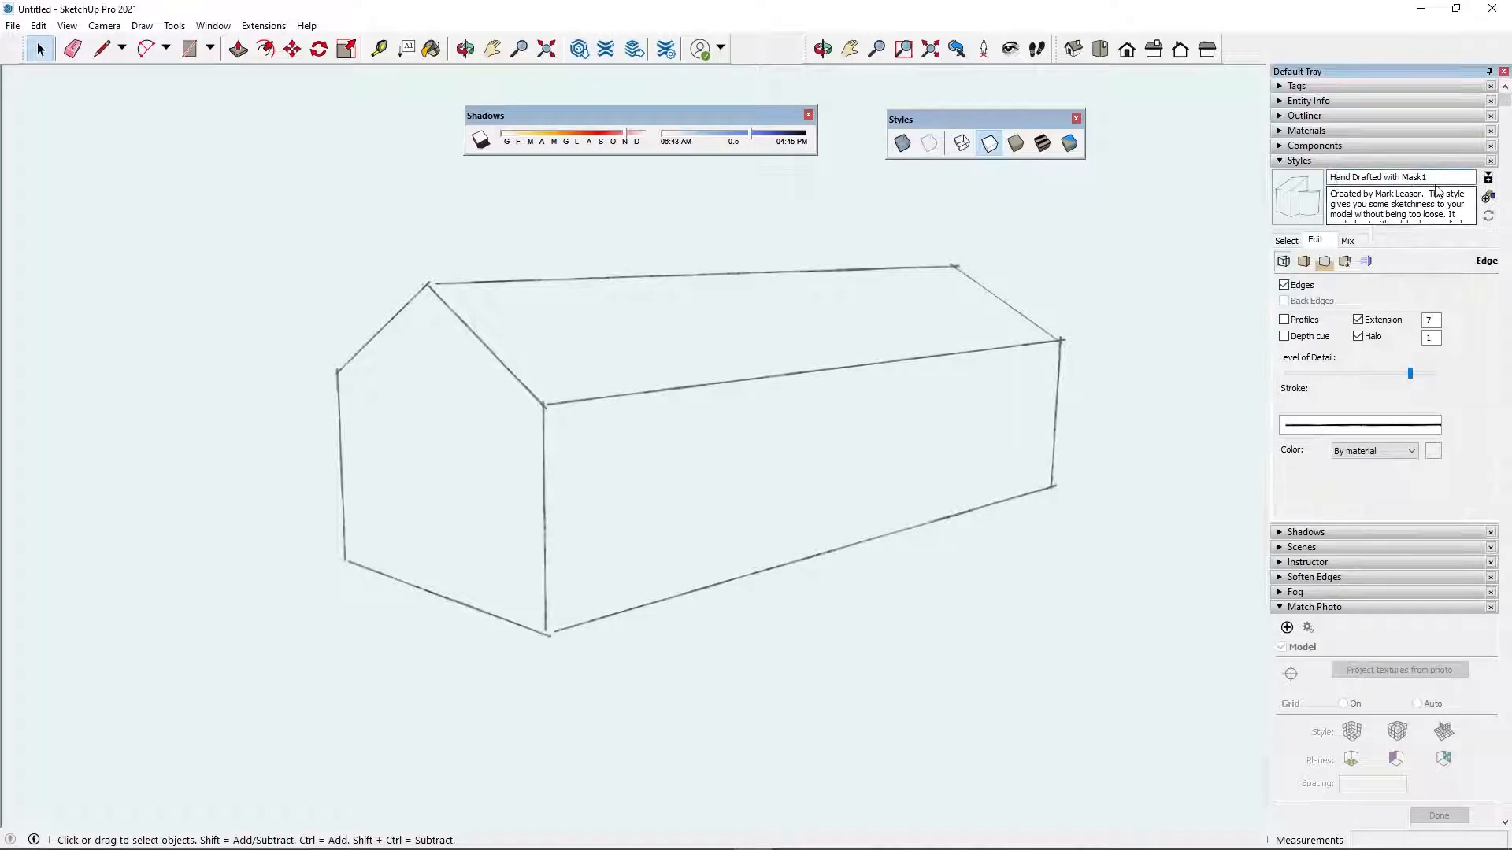
left_click_drag(1430, 177, 1383, 178)
key("BackSpace")
key("BackSpace")
key("BackSpace")
key("BackSpace")
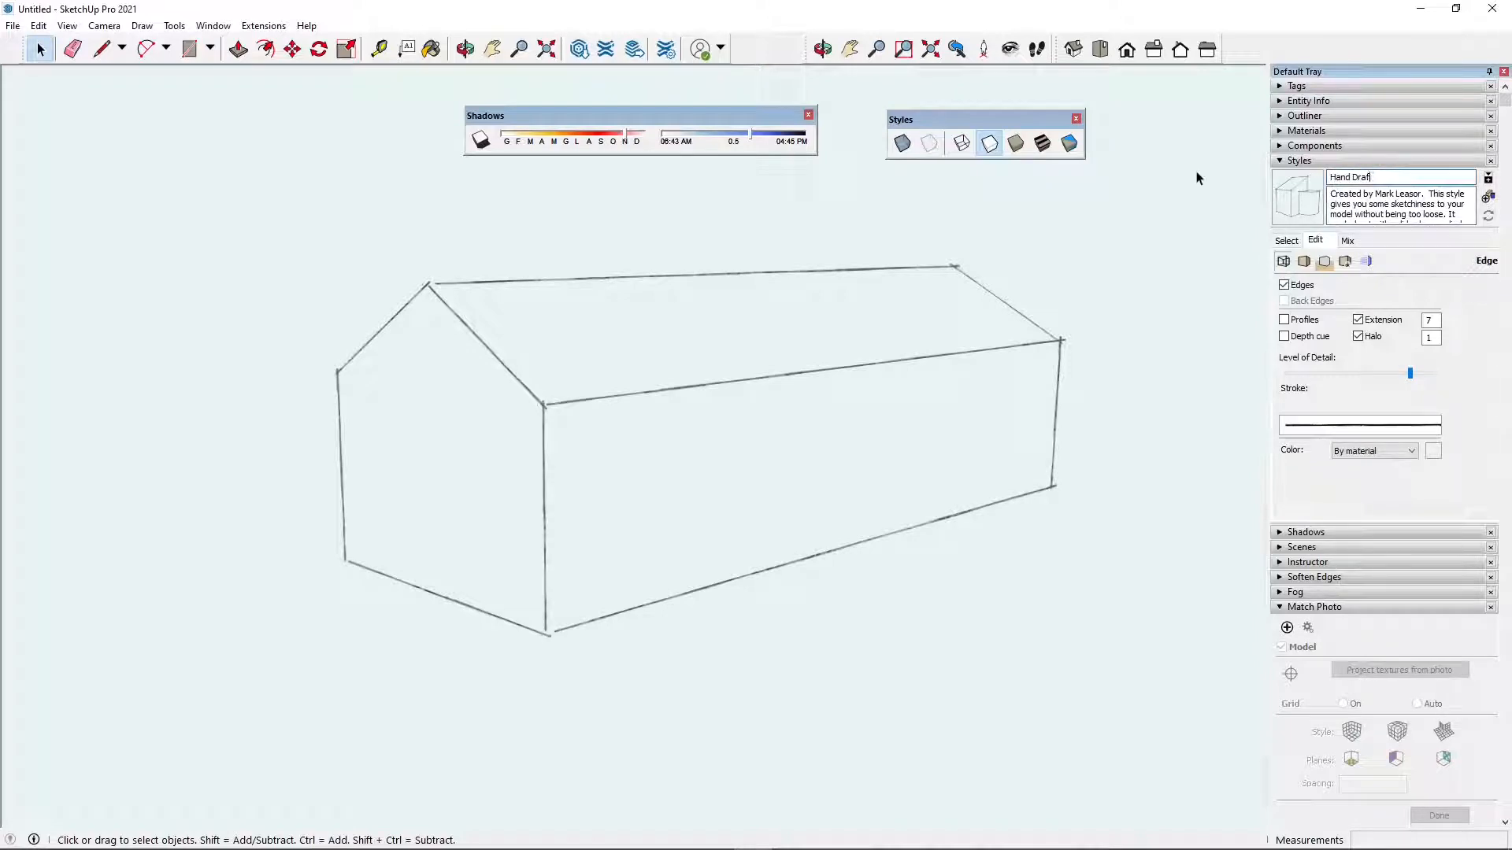
type("Customized 1")
Replace the style's description with "this is custom" and update the style with the changes
left_click(1336, 207)
left_click_drag(1332, 194, 1442, 238)
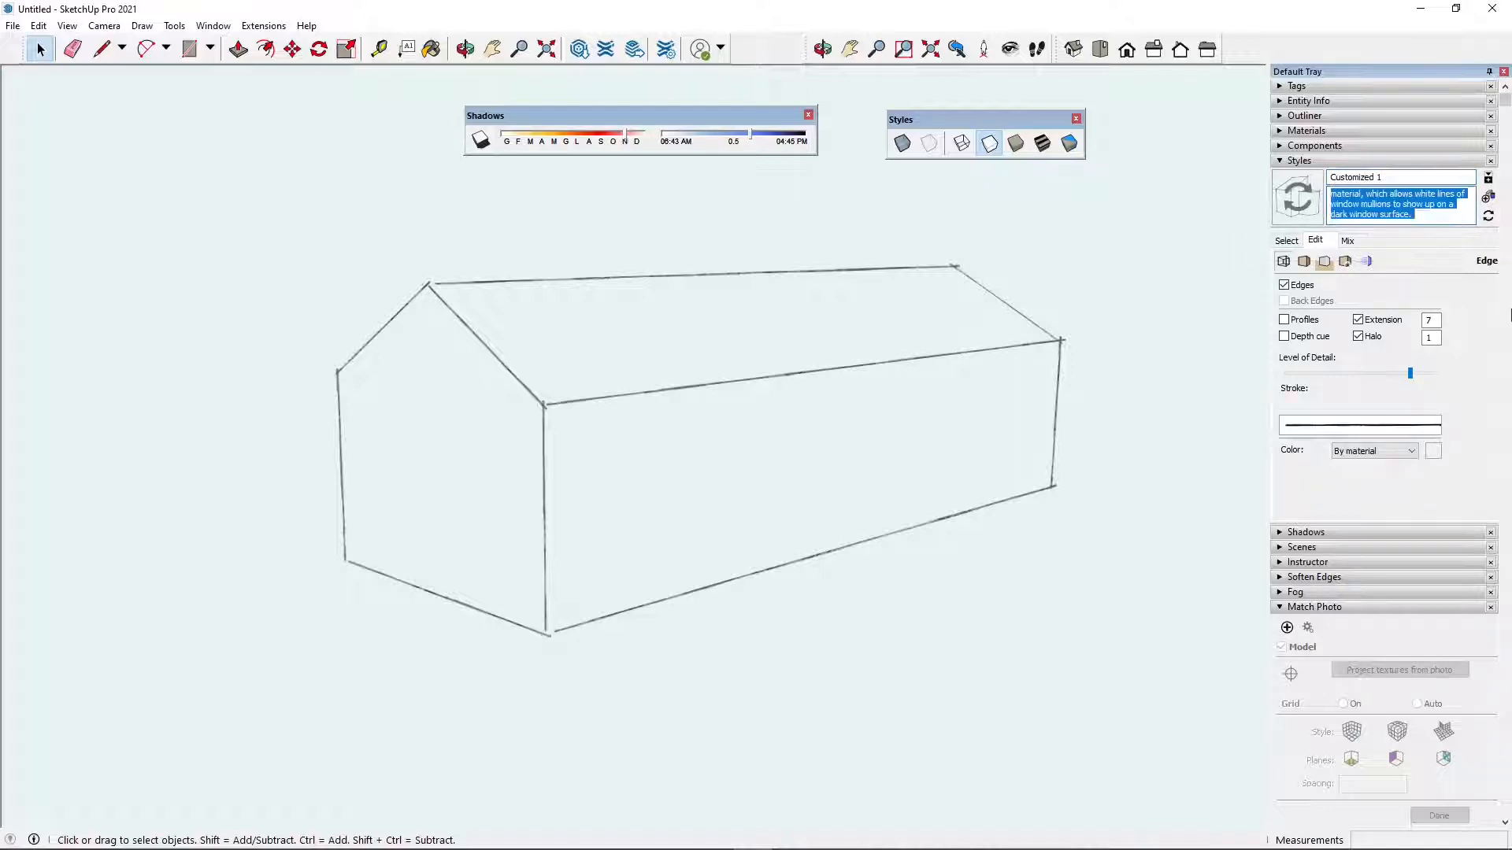
type("this is custom")
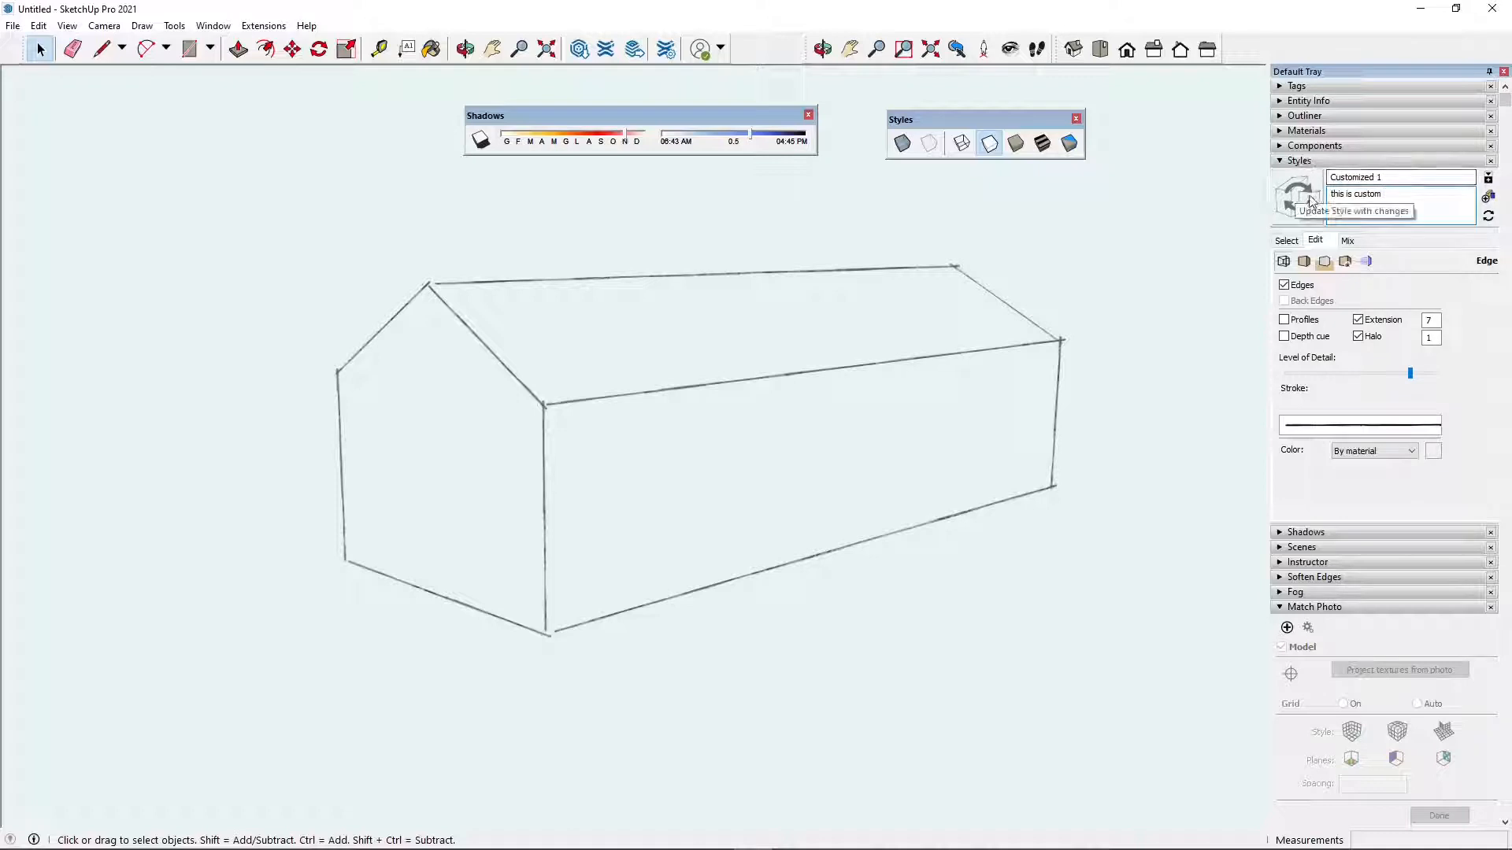
left_click(1488, 216)
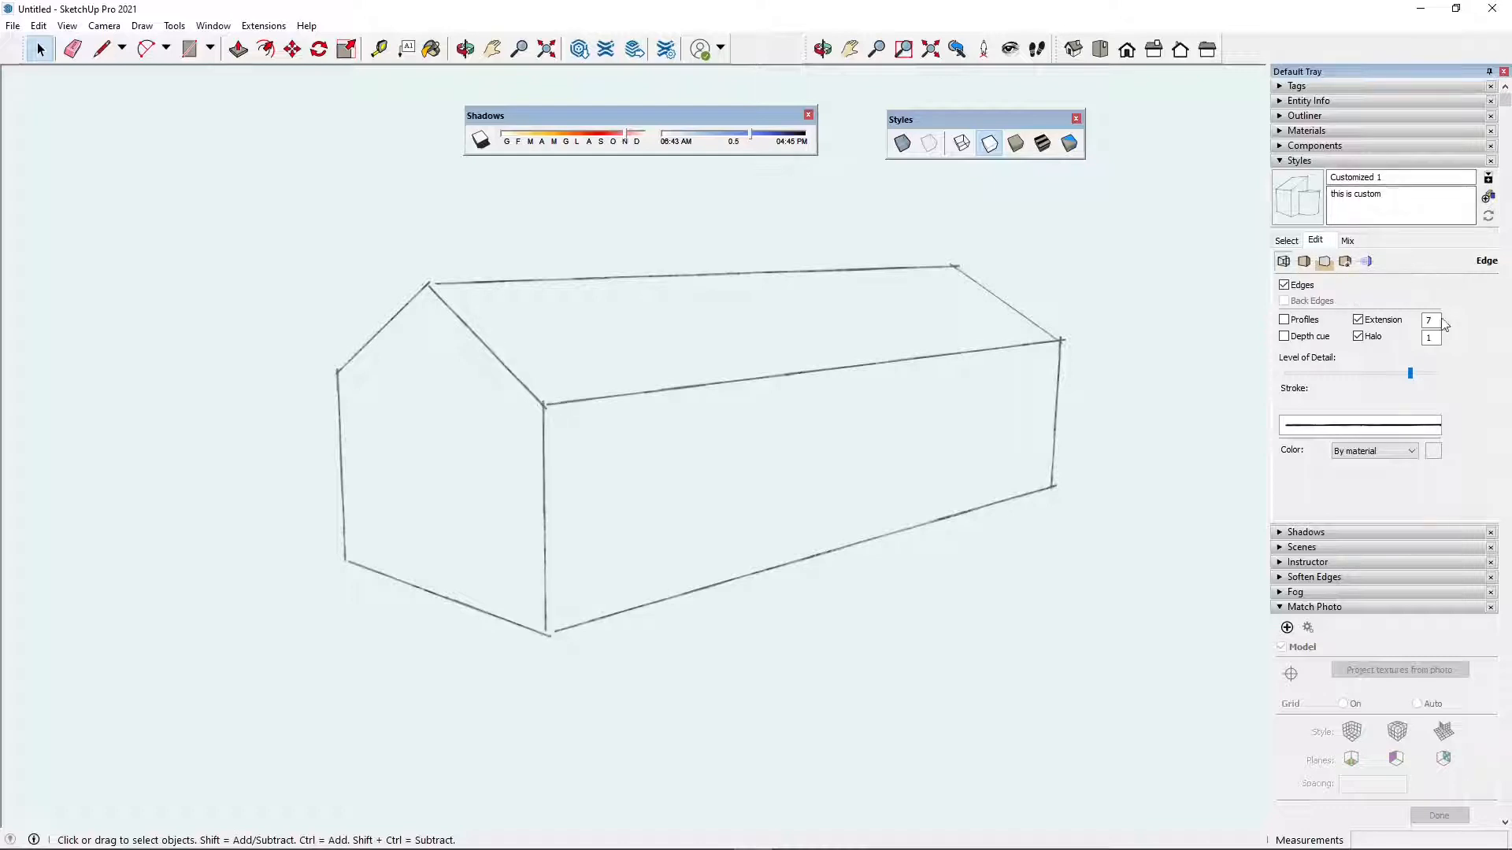
Toggle the edge display of Customized 1 off and back on, and enable Profiles
left_click(1285, 286)
left_click(1285, 287)
left_click(1284, 285)
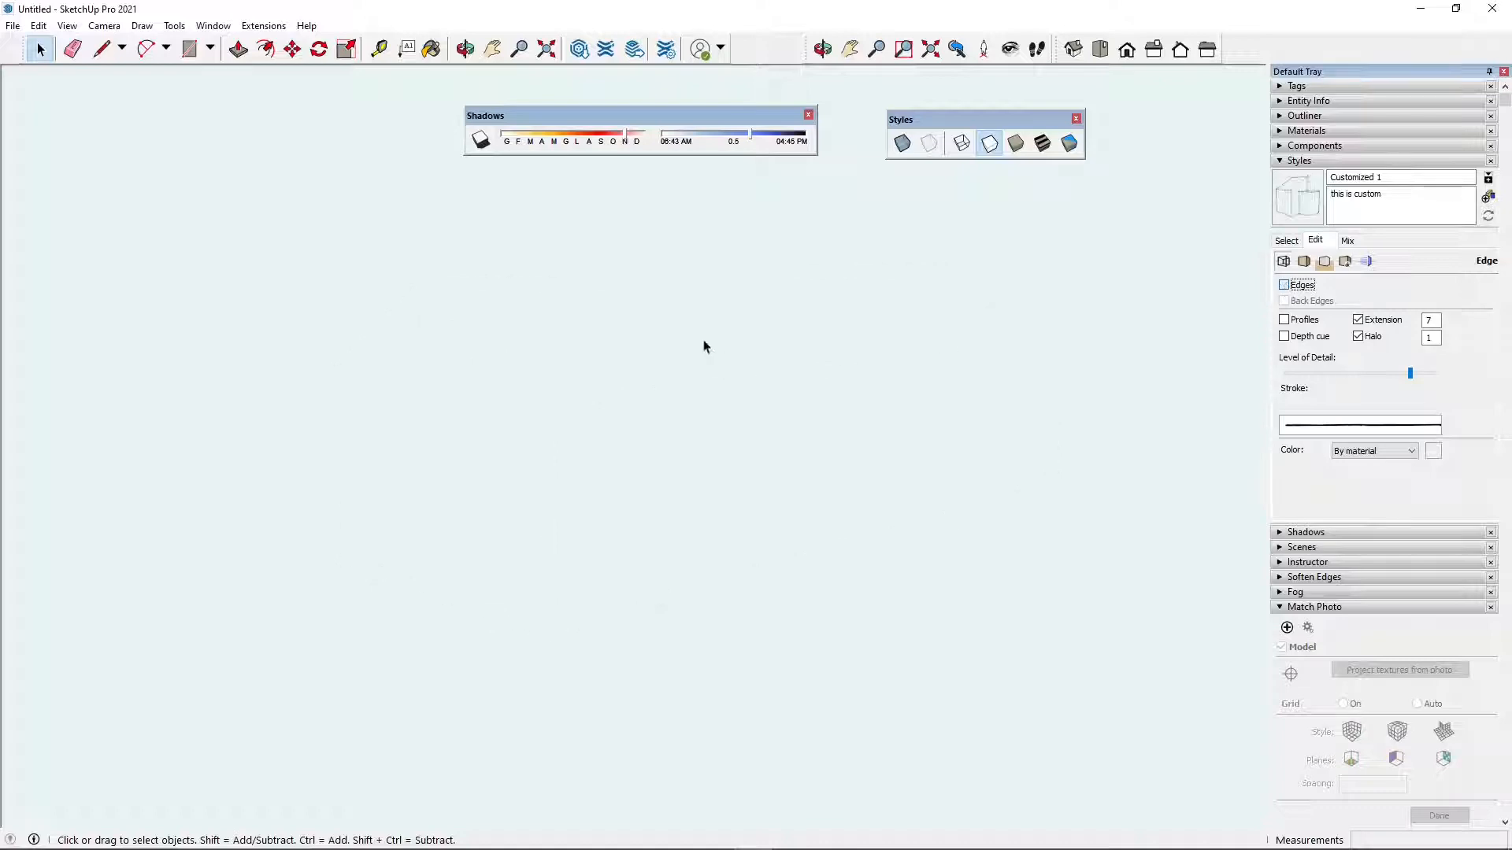
key("space")
left_click(1299, 321)
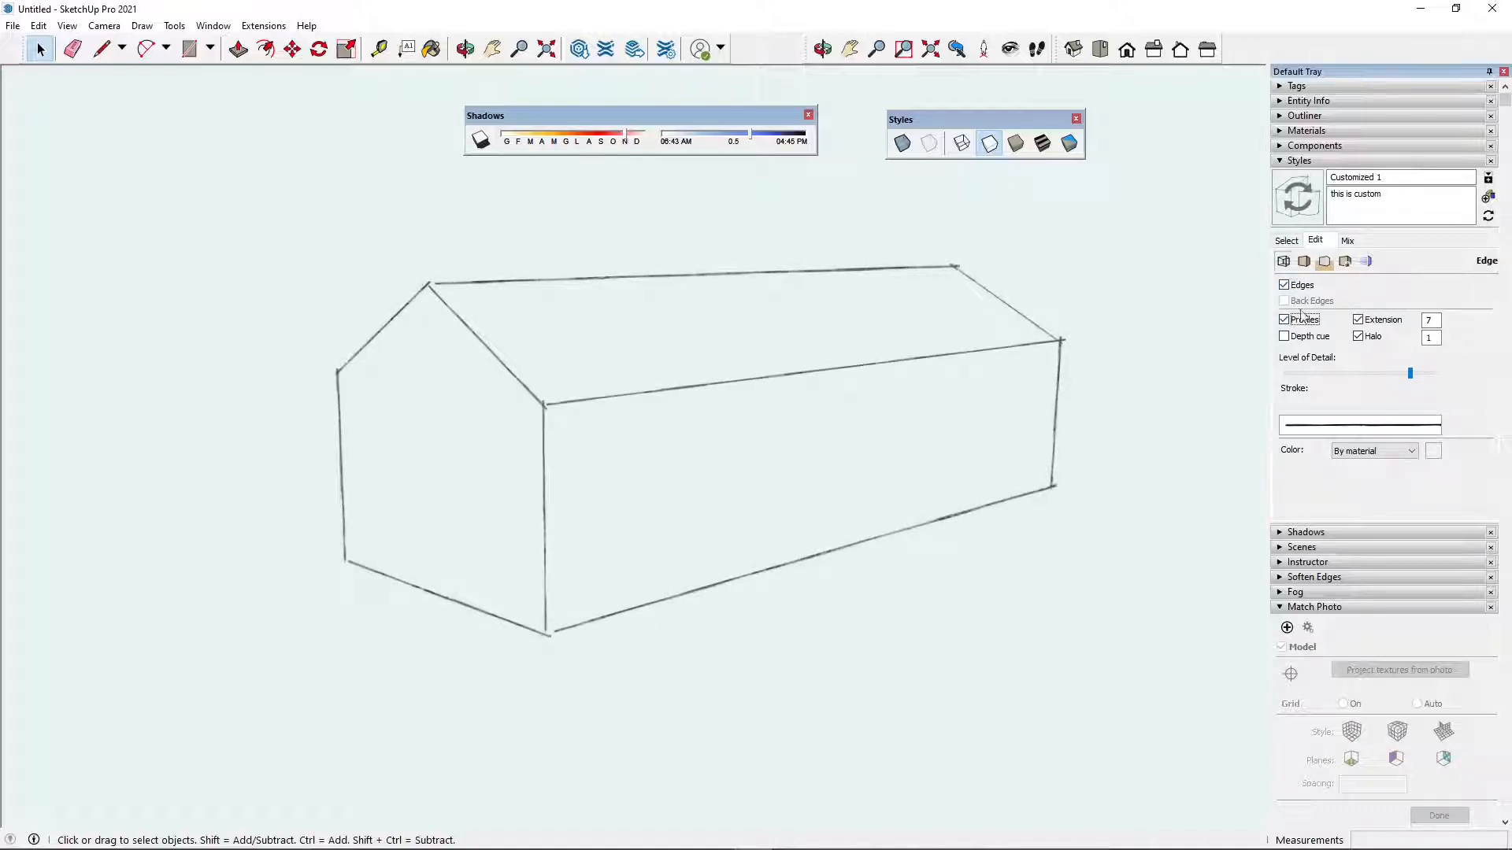
Enable Depth cue for the Customized 1 style's edges and set the edge Extension to 20
left_click(1284, 337)
left_click_drag(1437, 320, 1417, 326)
key("Return")
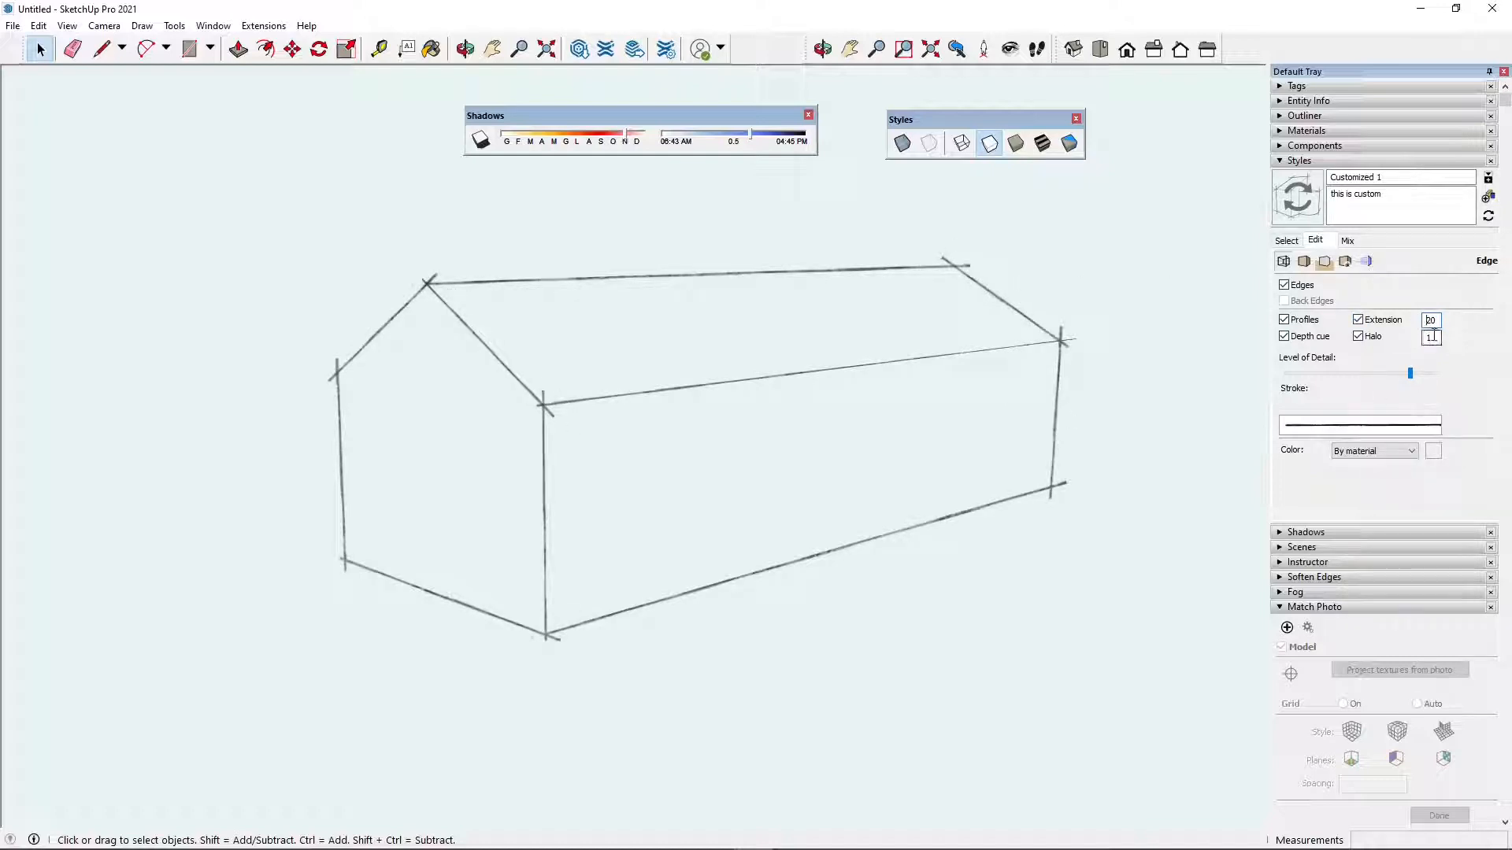
Set the edge Halo to 20 and raise the Level of Detail to its maximum
double_click(1430, 338)
left_click_drag(1375, 373, 1412, 373)
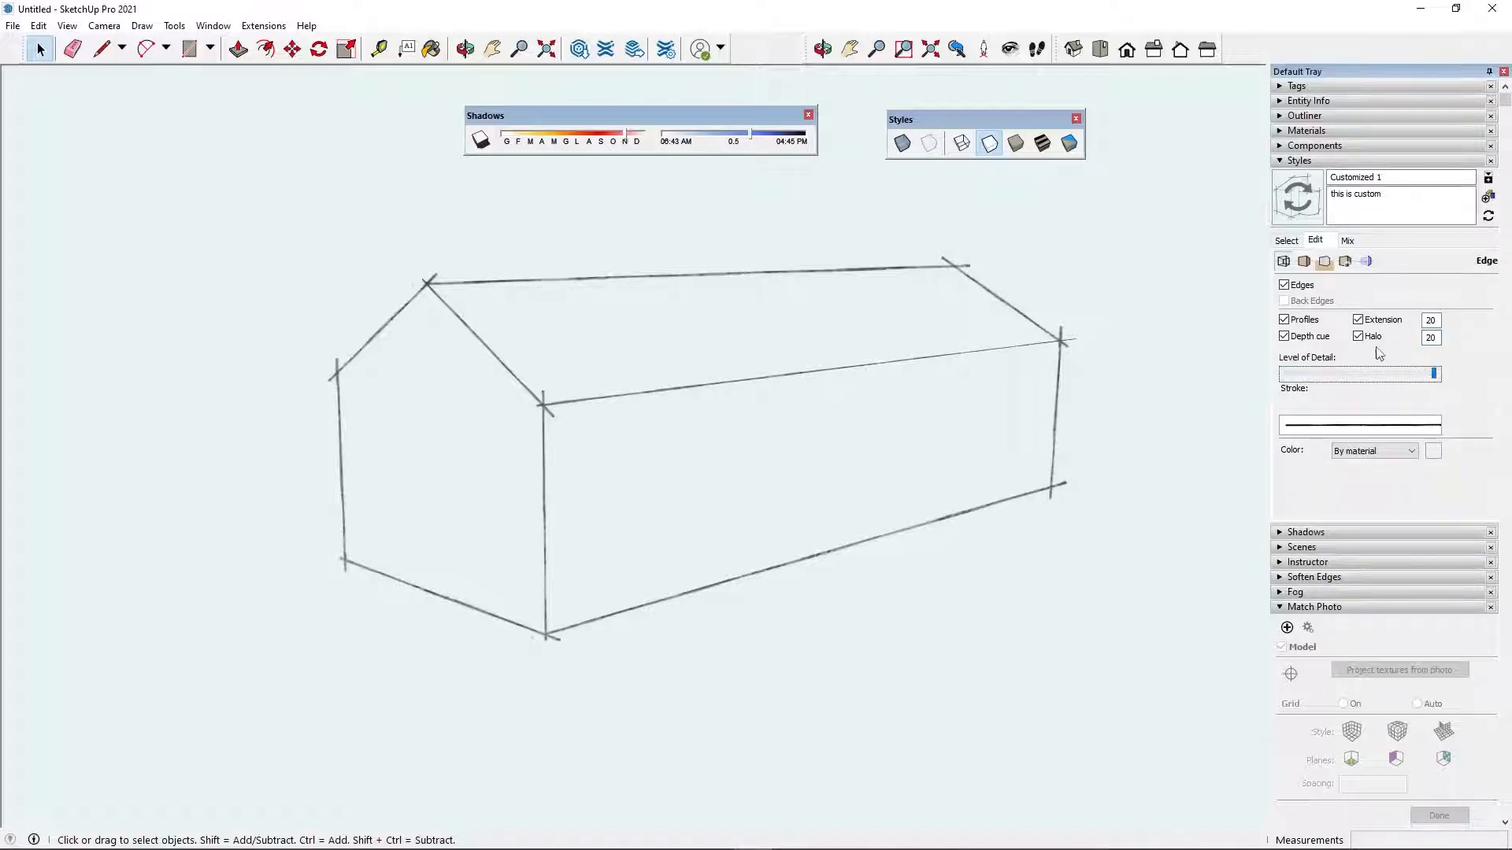
left_click(1309, 426)
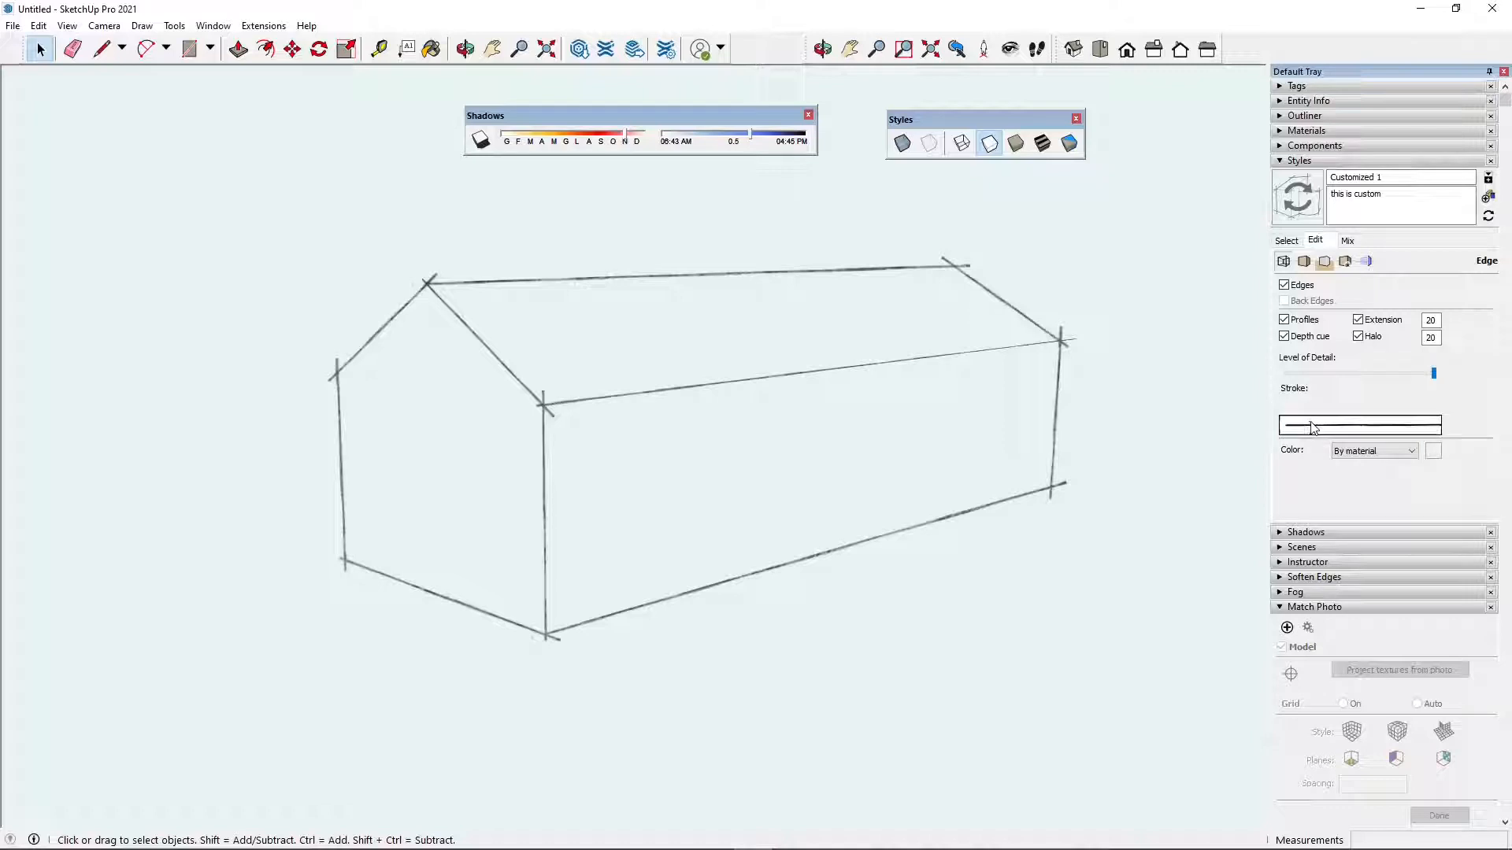
Try the By material and By axis edge color options on the house
left_click(1375, 451)
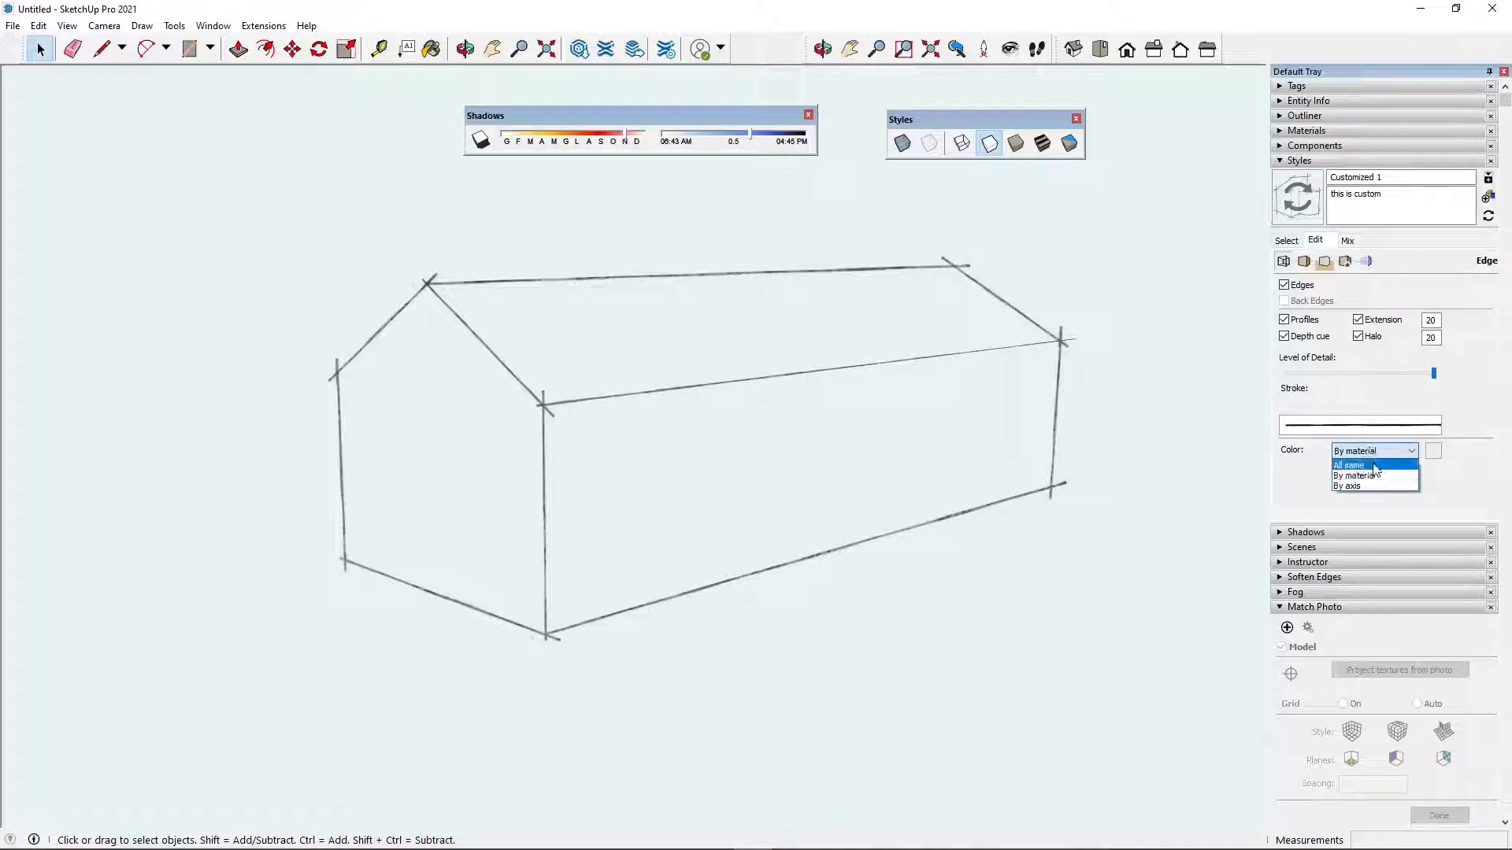
left_click(1374, 476)
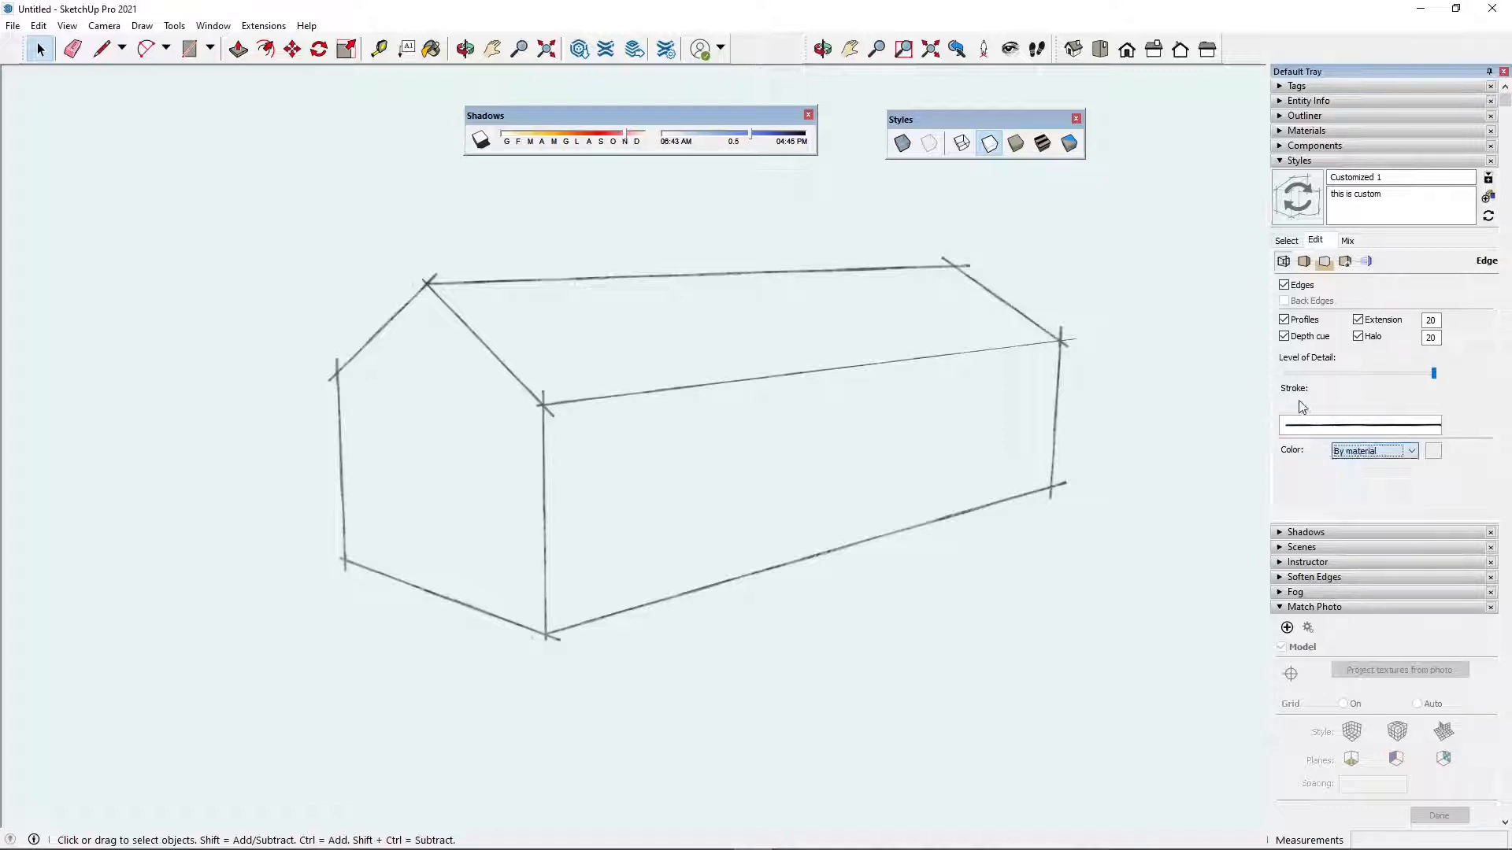
left_click(1407, 452)
left_click(1406, 487)
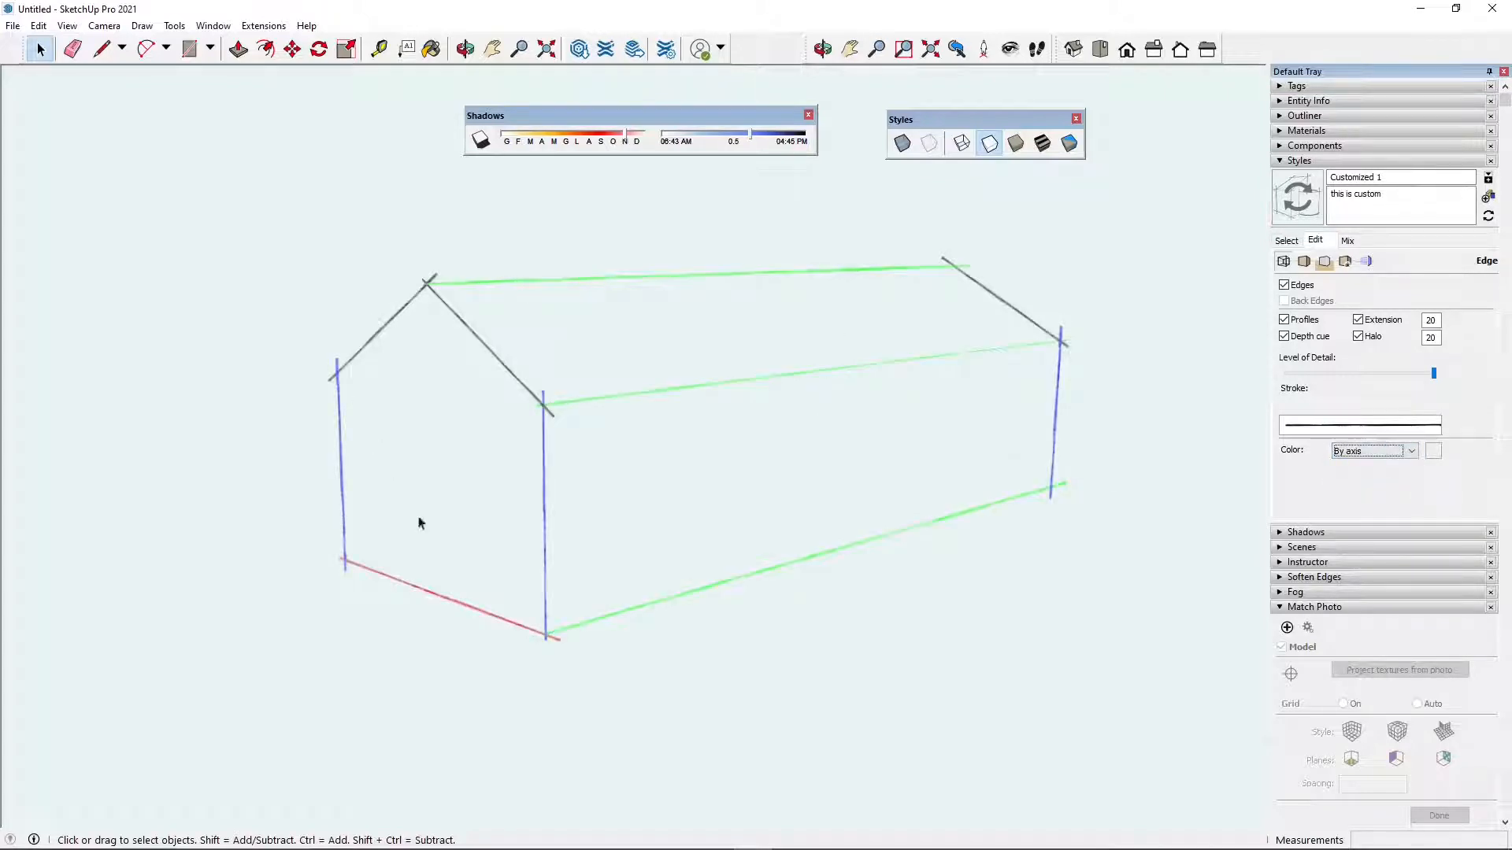
Set the edge color to All same and update the Customized 1 style with the changes
left_click(1371, 453)
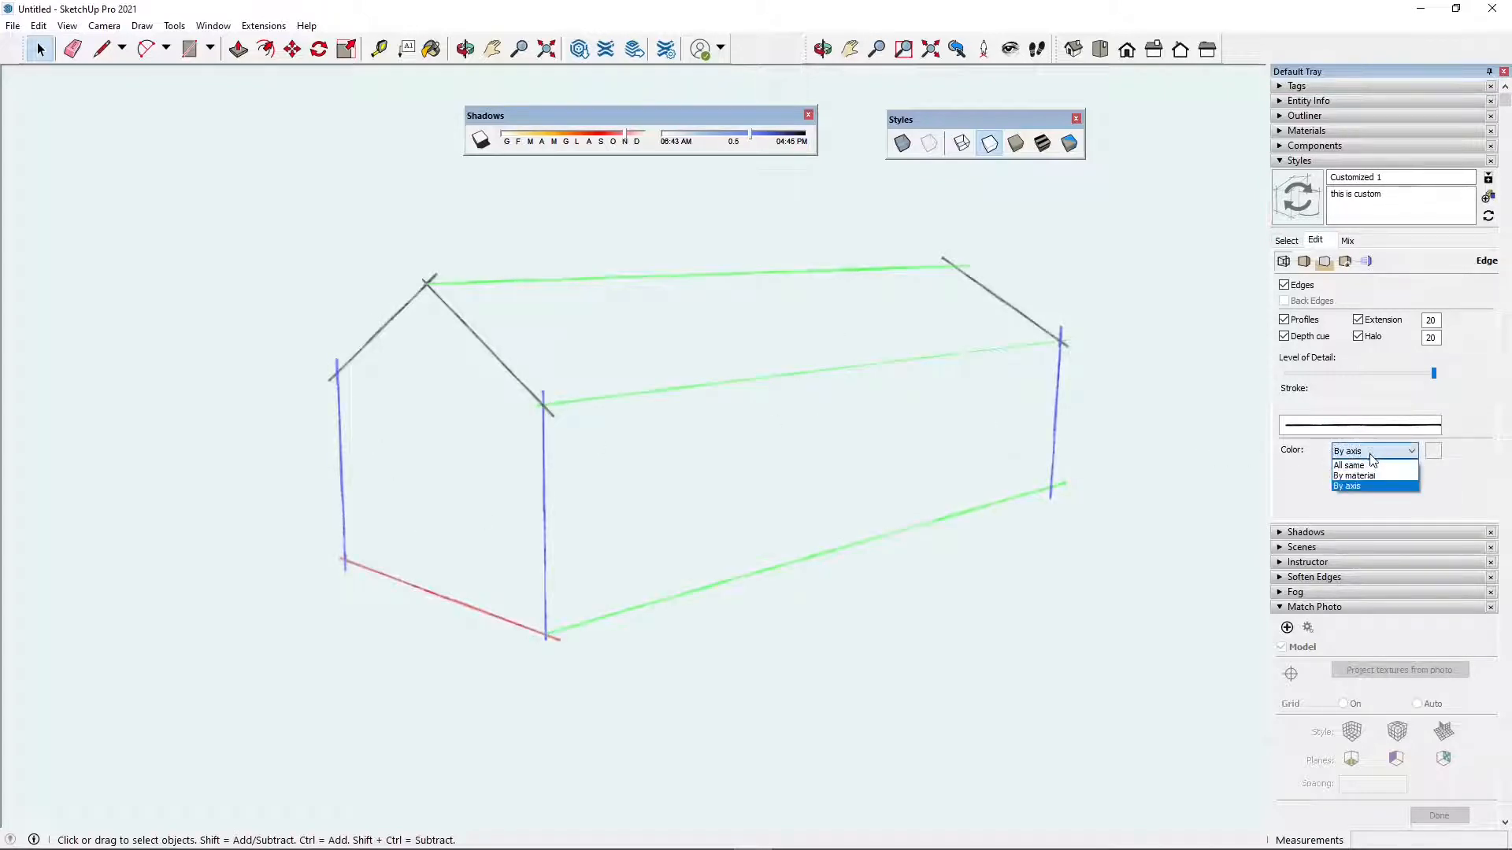
left_click(1366, 464)
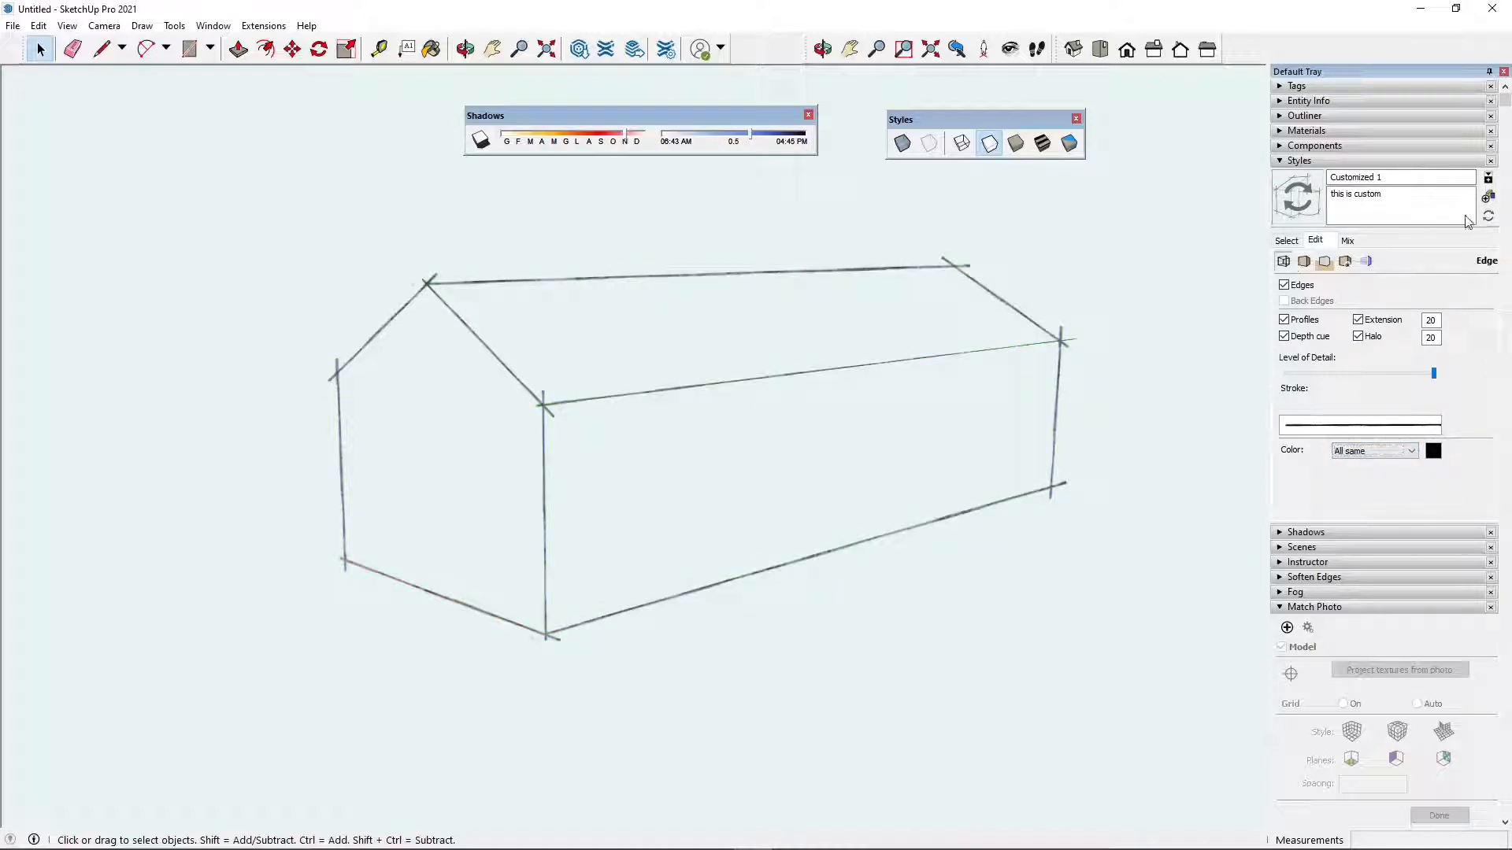
left_click(1488, 218)
Browse to the Default Styles collection and apply Simple Style to the house model
left_click(1284, 241)
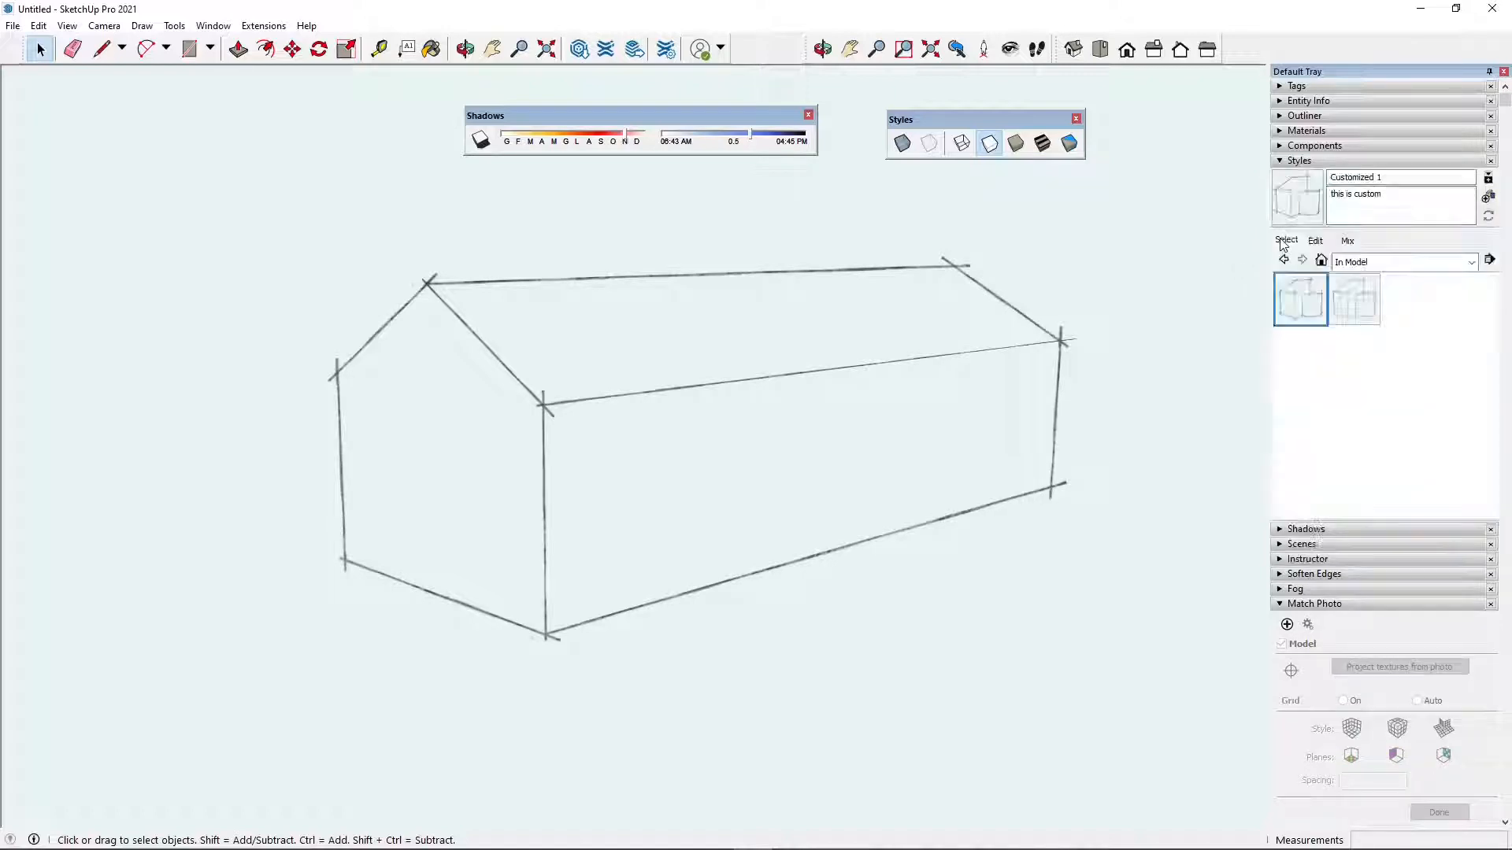
left_click(1394, 262)
left_click(1399, 291)
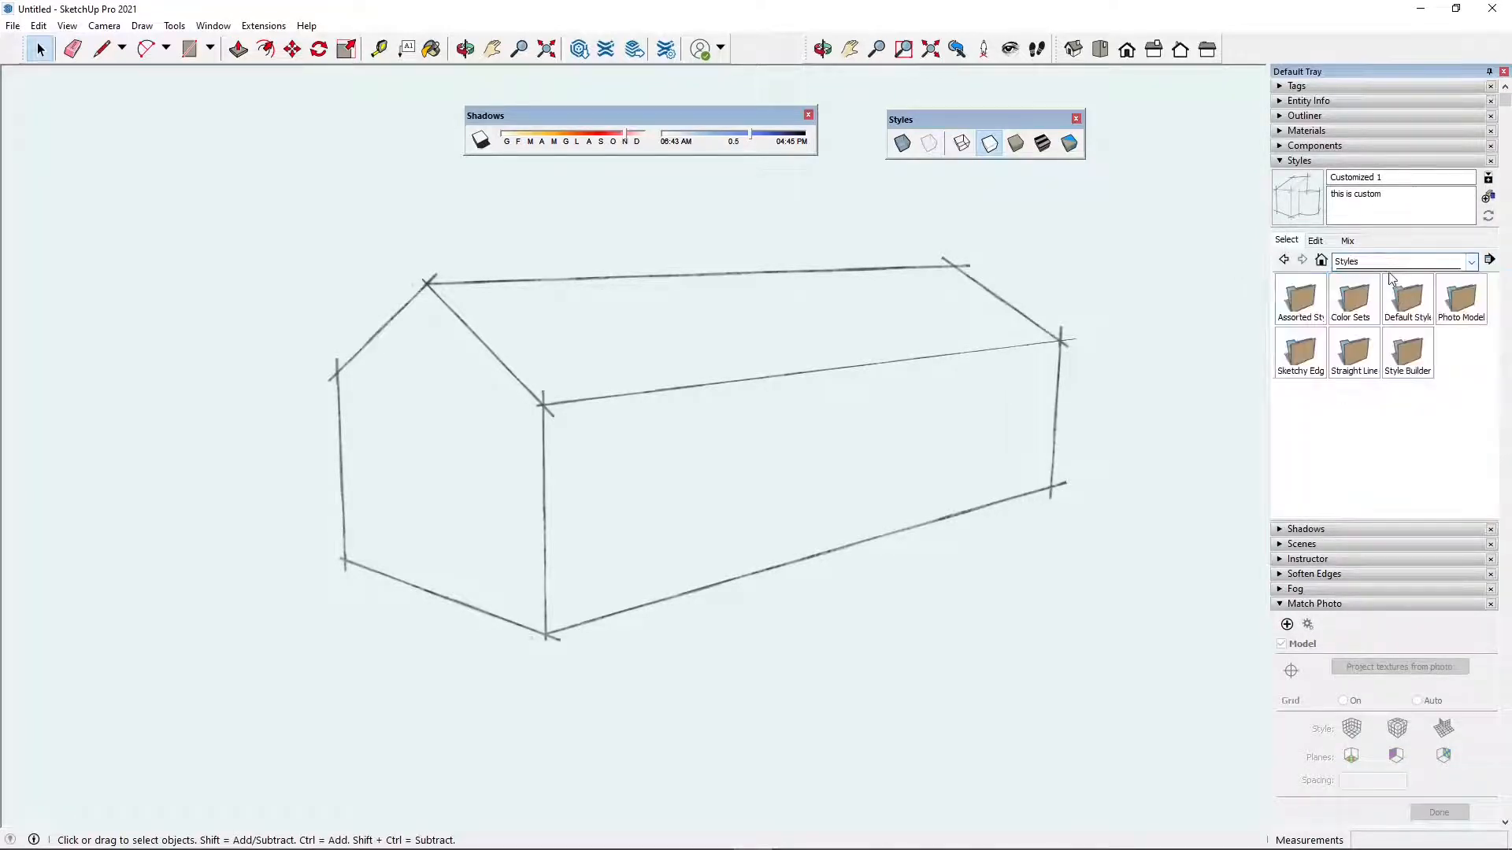
left_click(1394, 262)
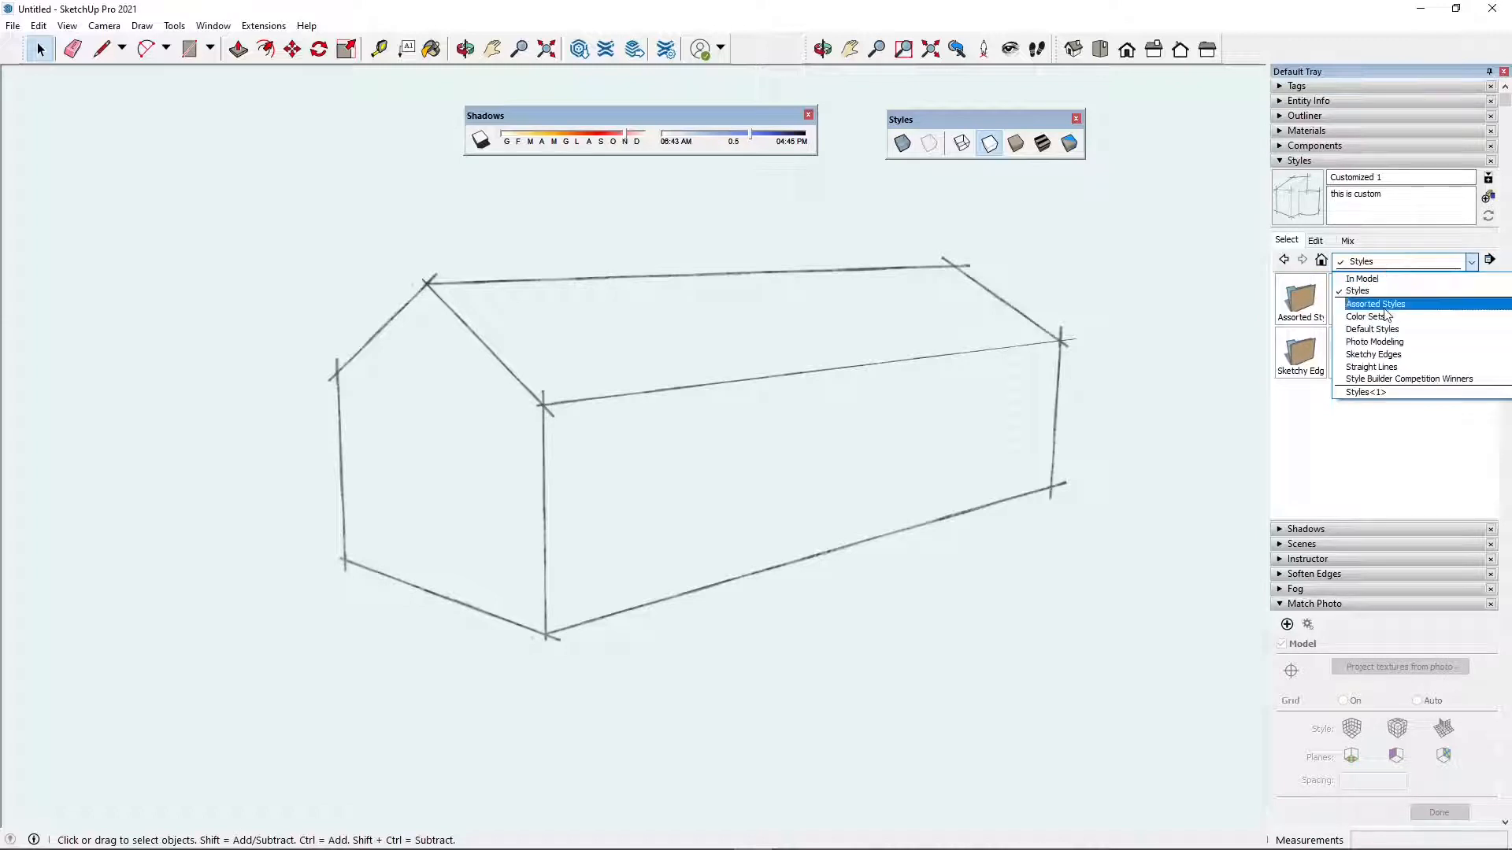
left_click(1374, 329)
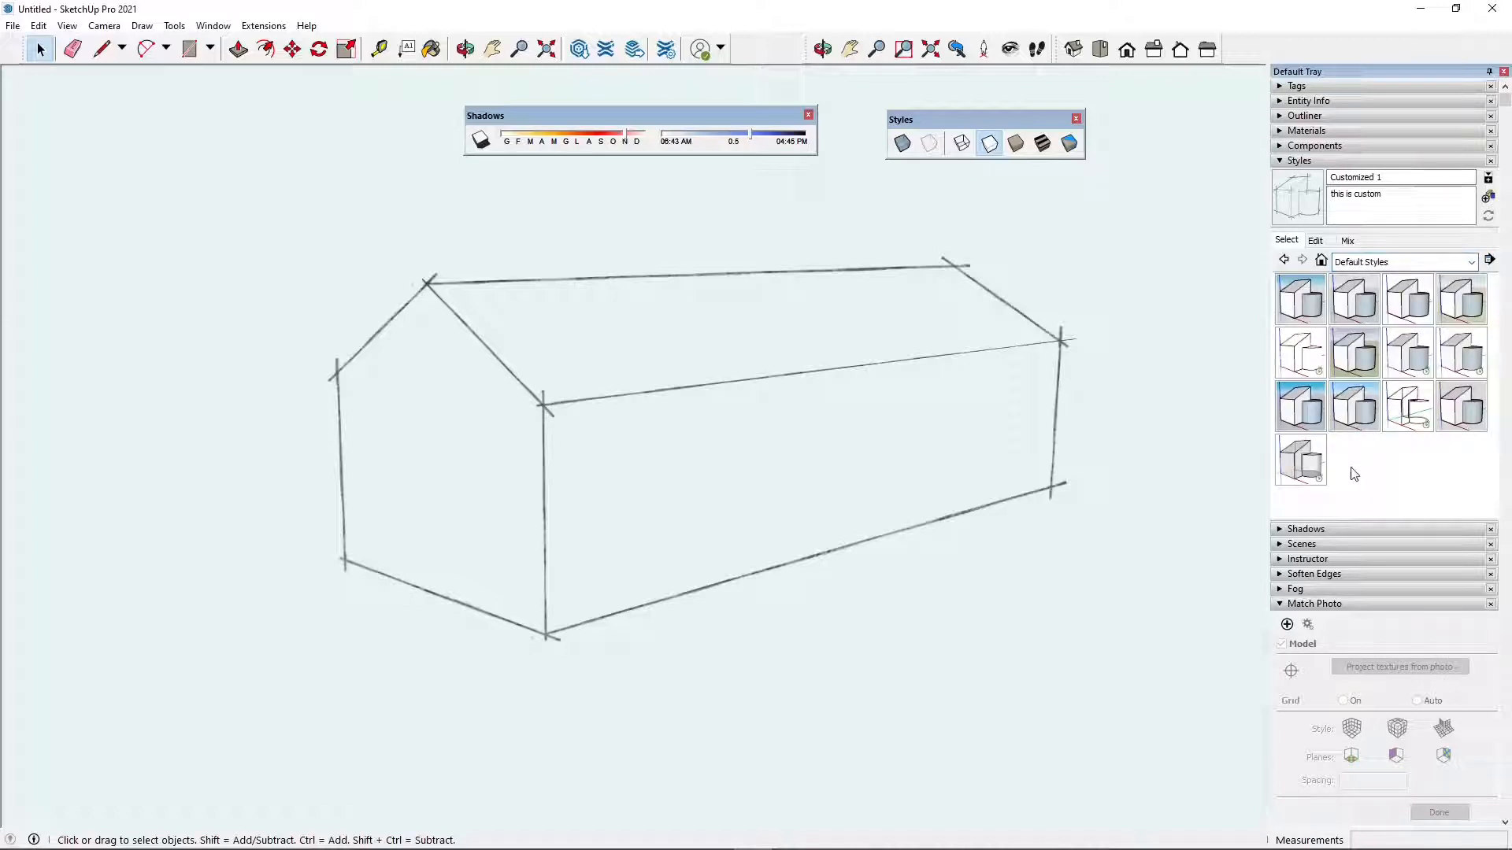
left_click(1314, 411)
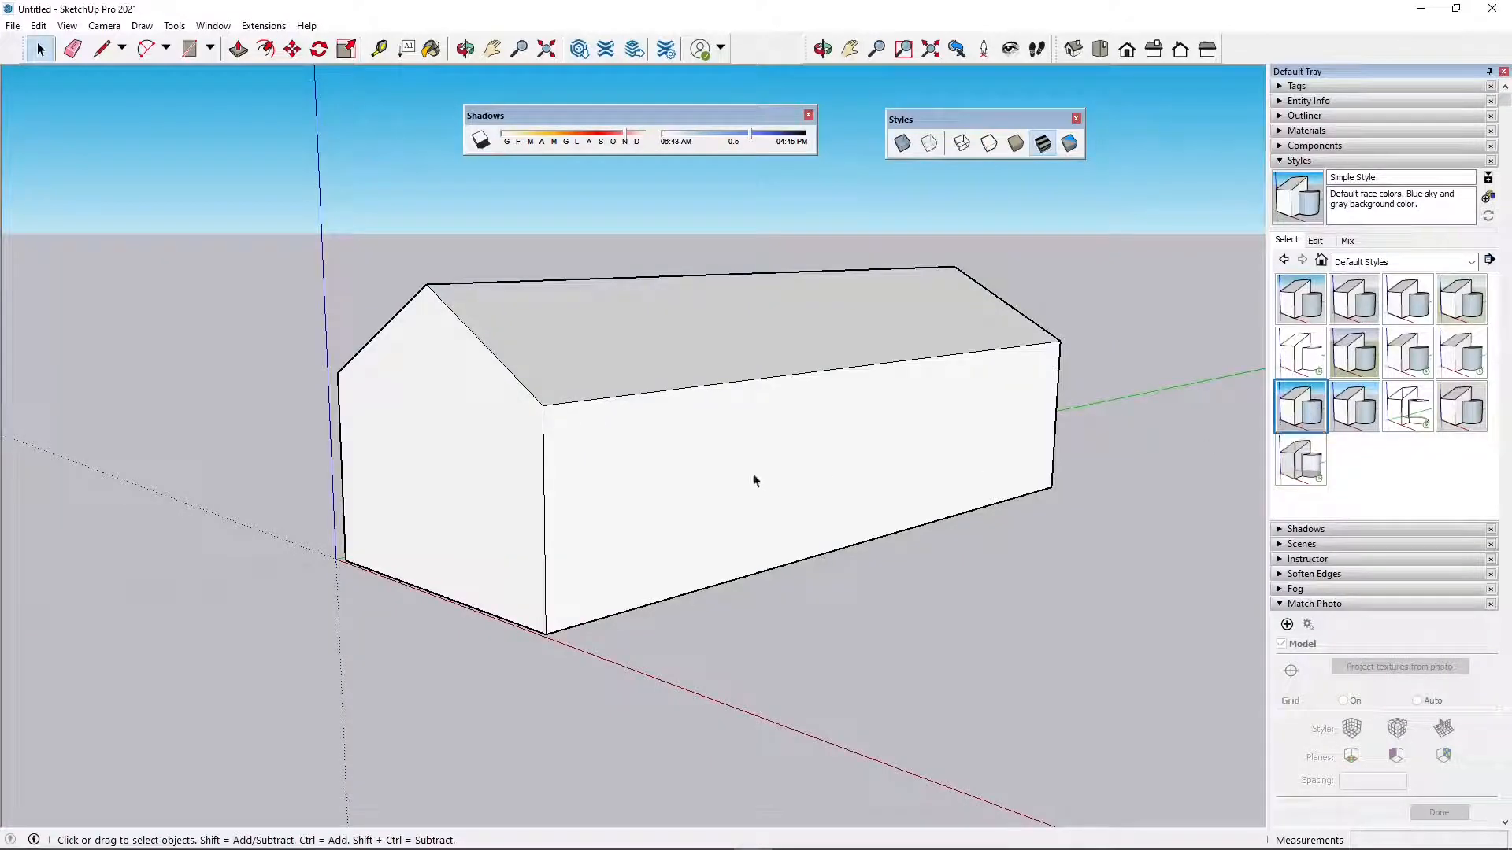
Open Simple Style's edge settings for editing and enable Jitter, Endpoints, Extension and Depth cue, keeping Dashes on
middle_click_drag(753, 475, 1056, 462)
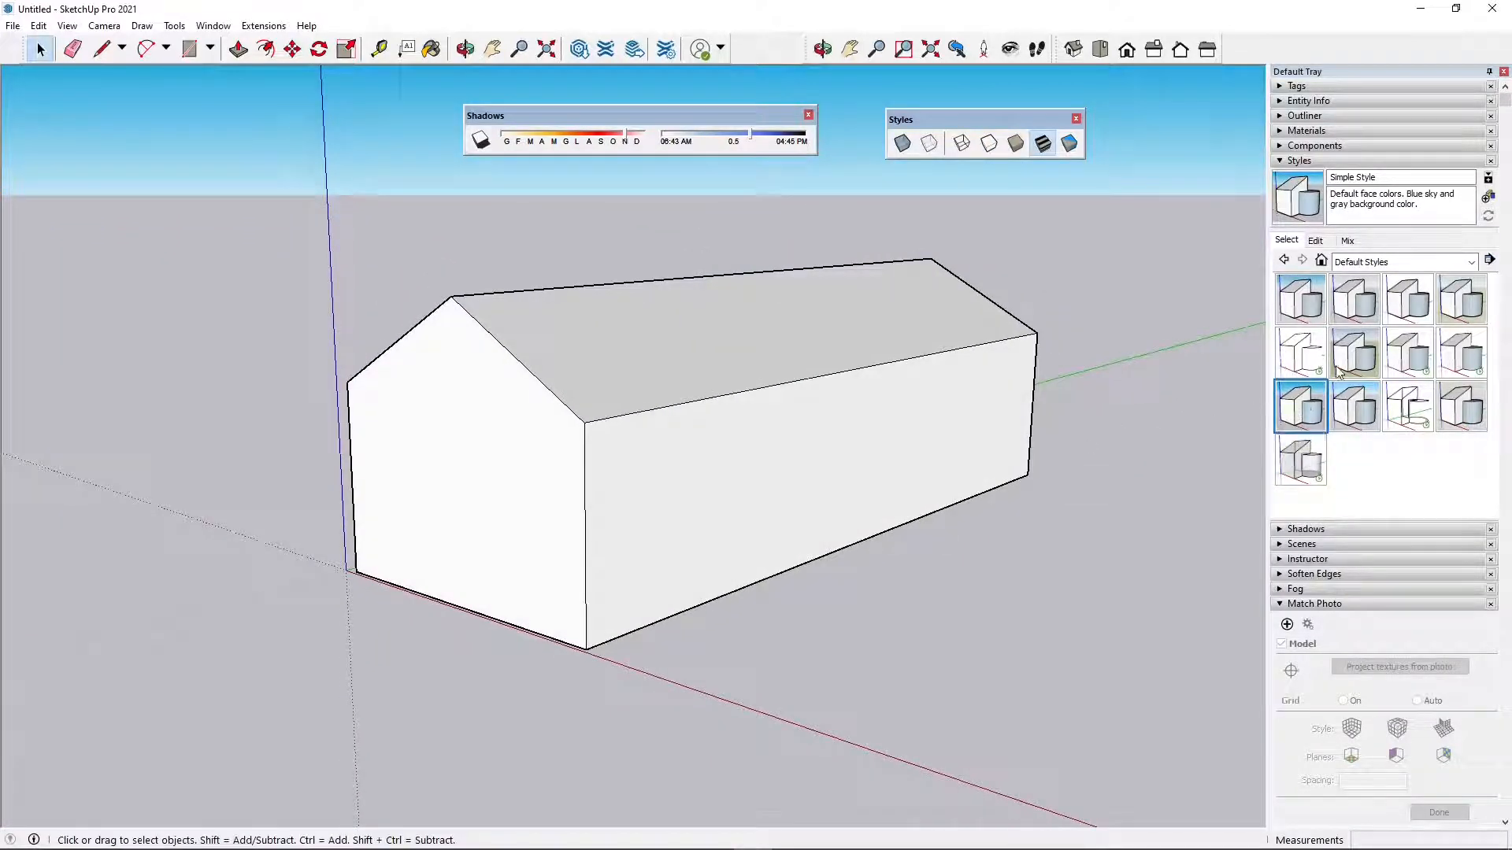
left_click(1326, 249)
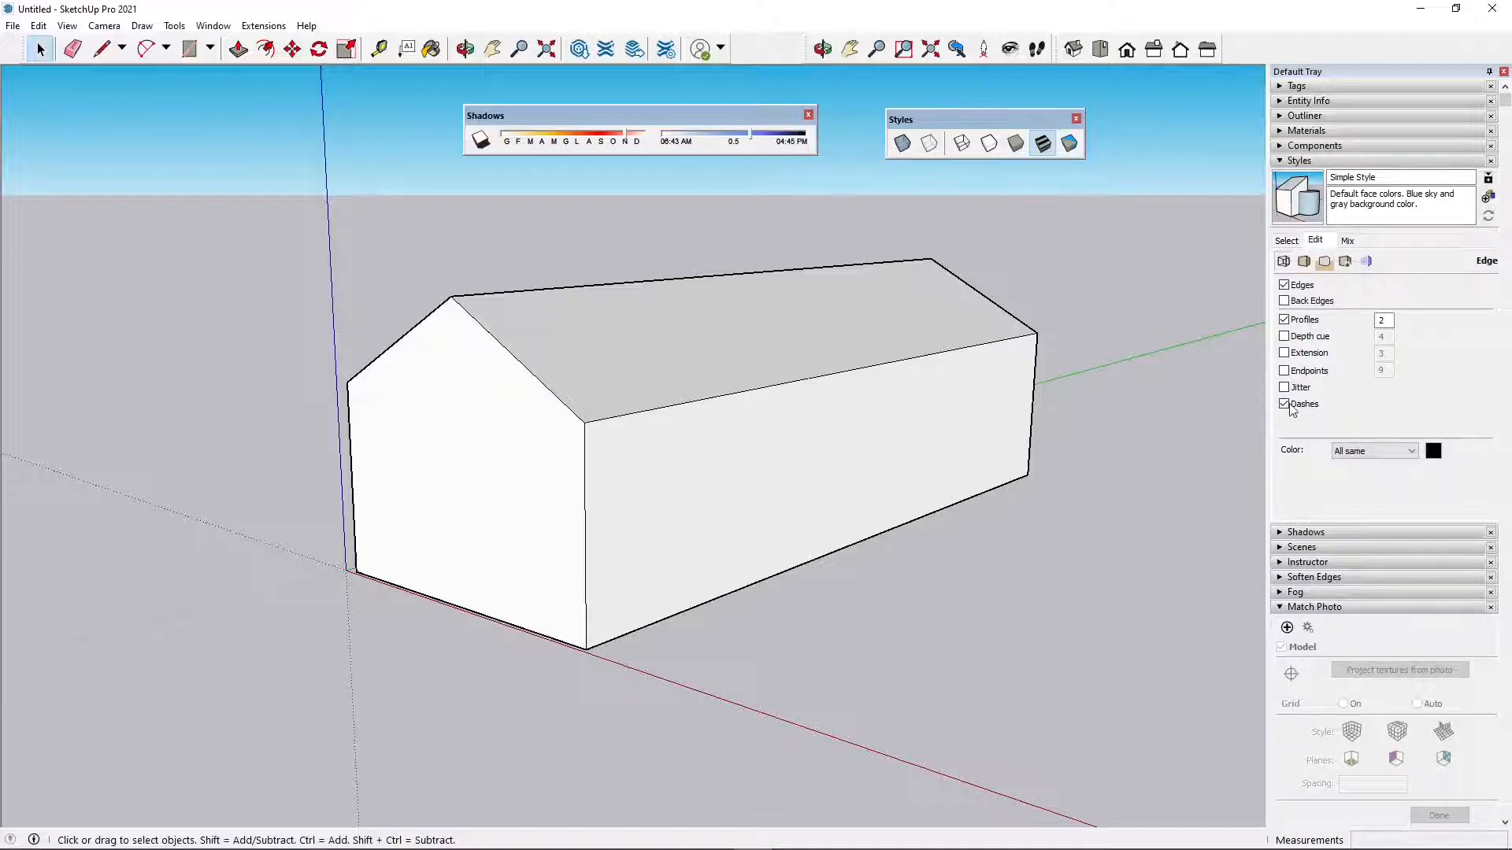
left_click(1284, 404)
left_click(1285, 388)
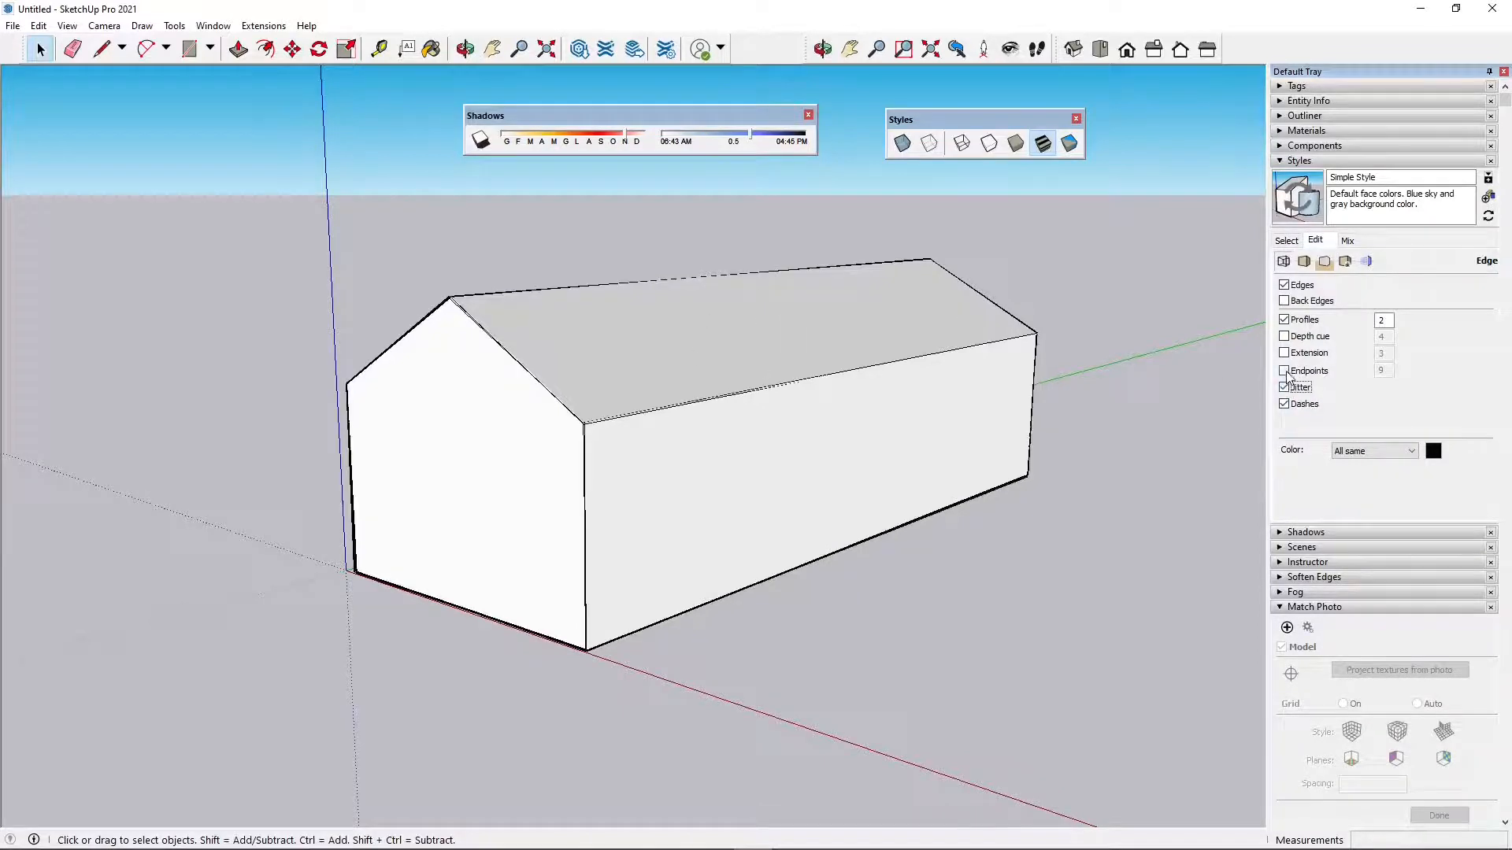
left_click(1285, 371)
left_click(1285, 353)
left_click(1285, 336)
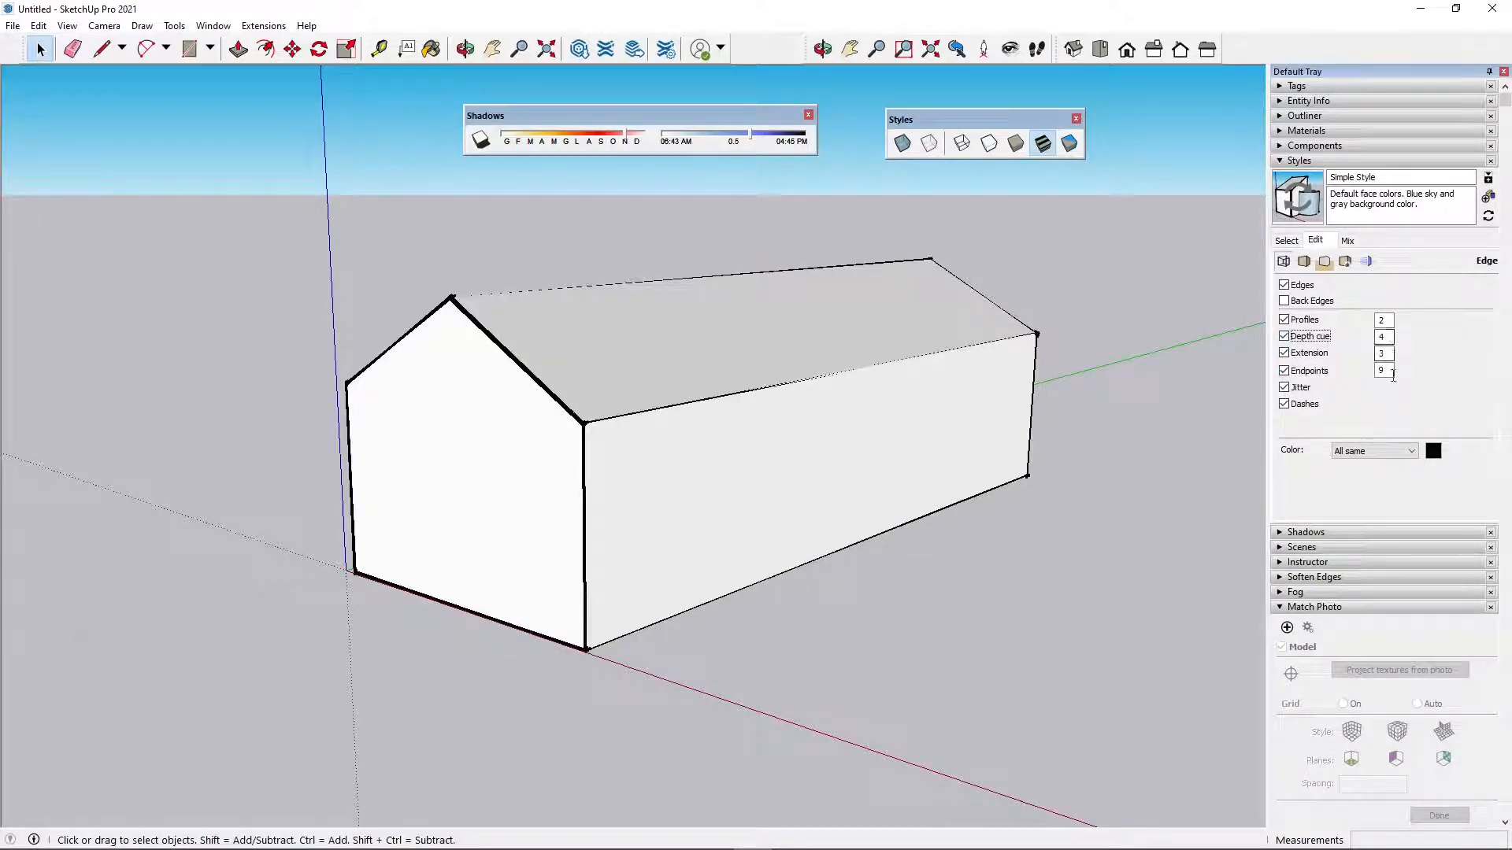
Set Simple Style's edge Extension to 14 and open its face settings
double_click(1383, 353)
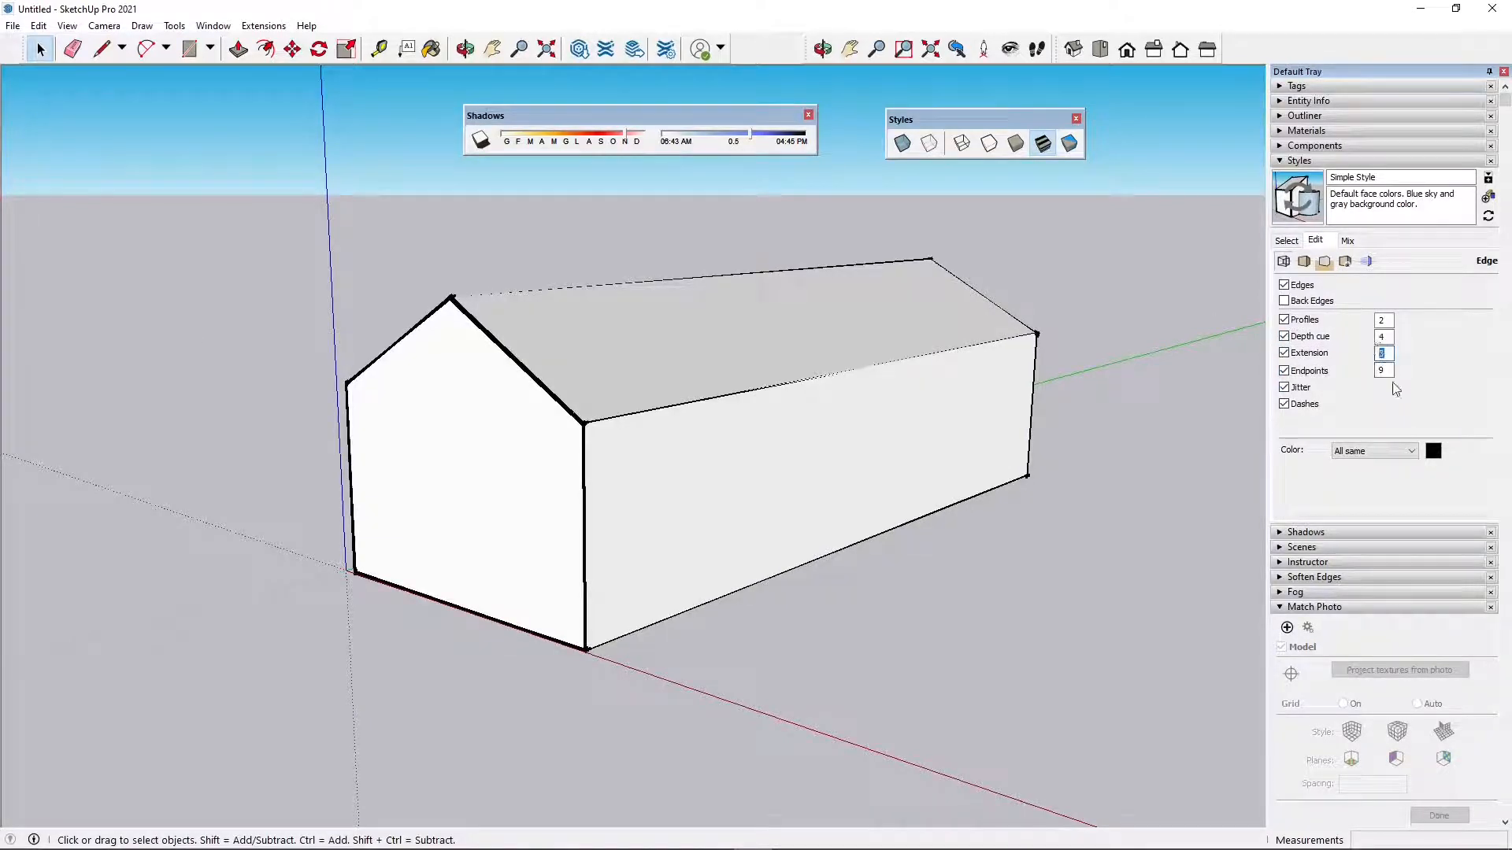
type("14")
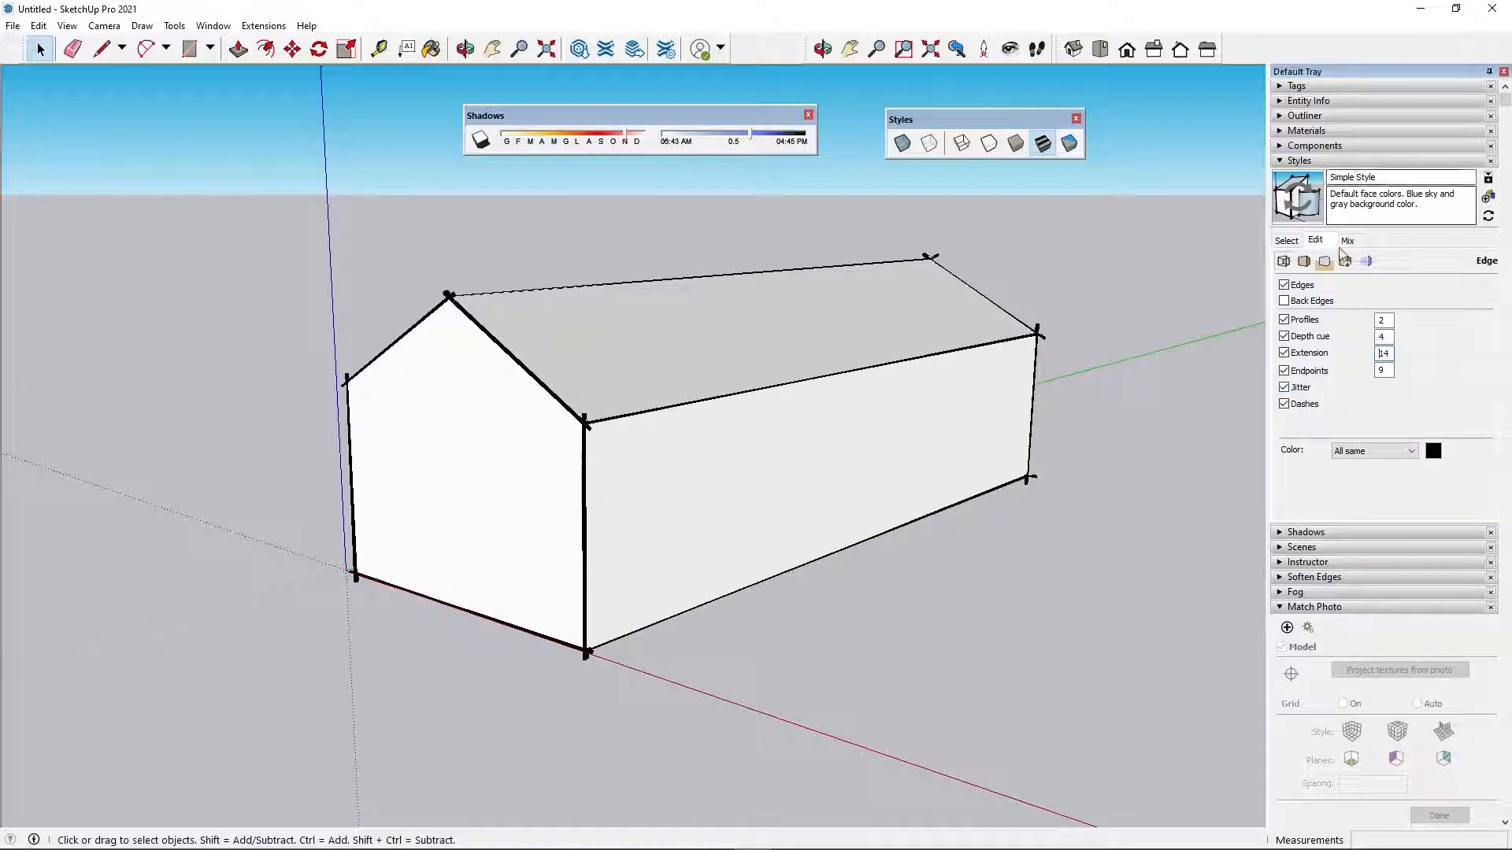
left_click(1304, 262)
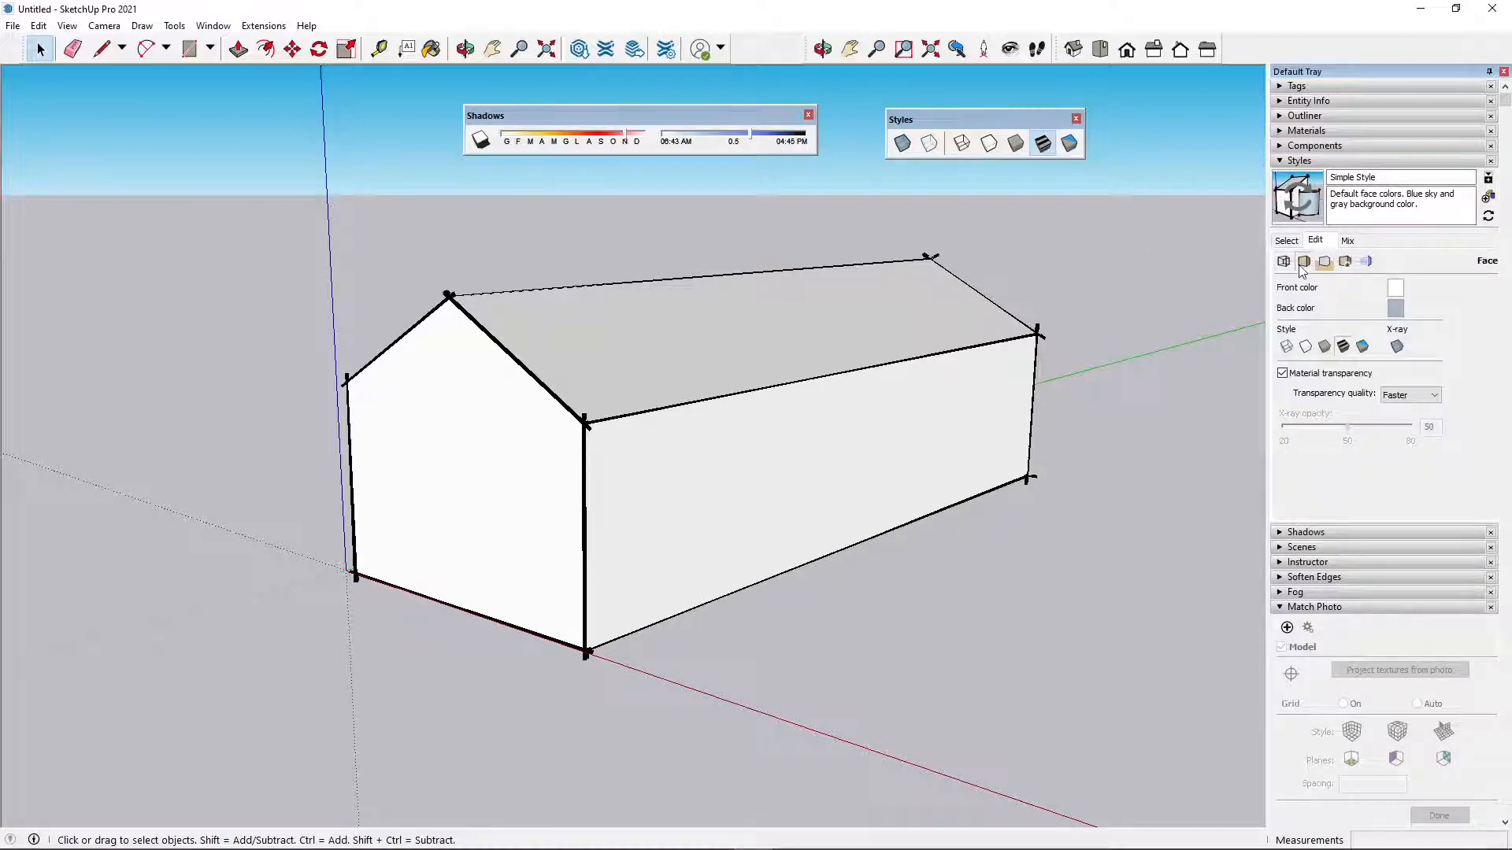